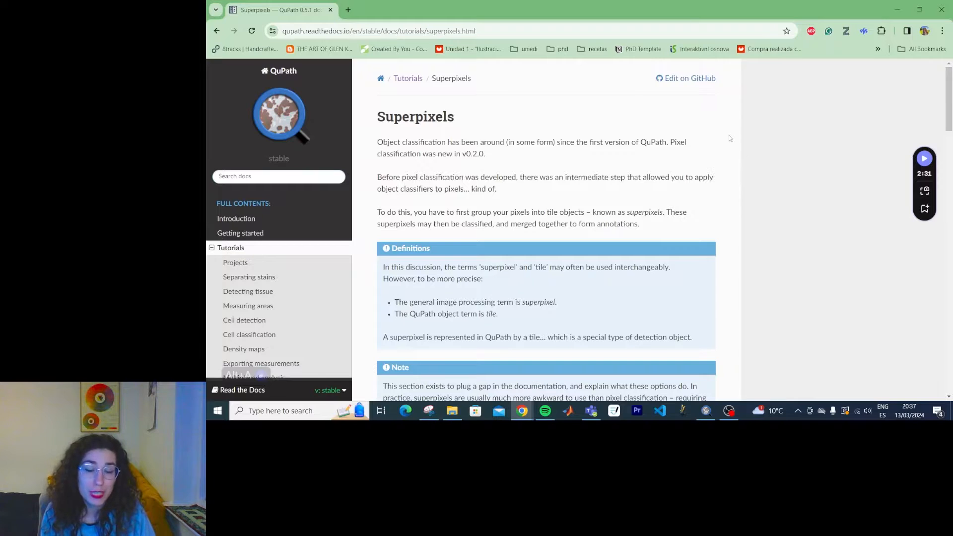
Skim the Superpixels tutorial page, then minimize the browser to show the desktop.
{"action": "scroll", "coordinate": [730, 138], "scroll_direction": "down", "scroll_amount": 3}
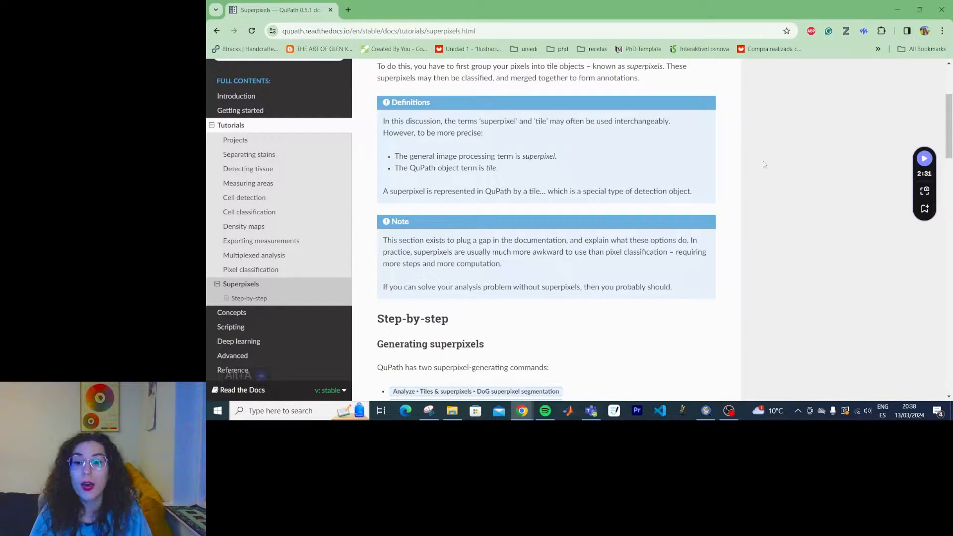
{"action": "scroll", "coordinate": [764, 162], "scroll_direction": "up", "scroll_amount": 3}
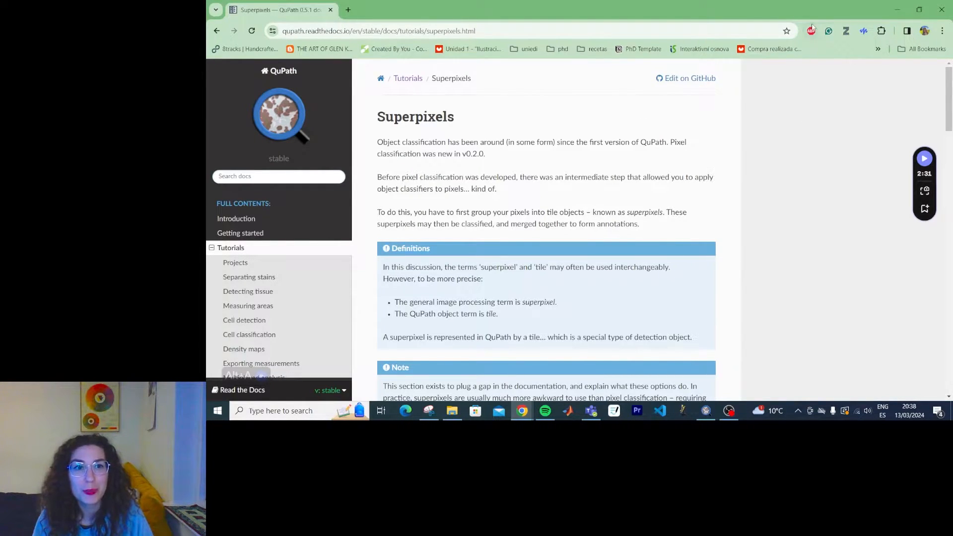
{"action": "left_click", "coordinate": [897, 10]}
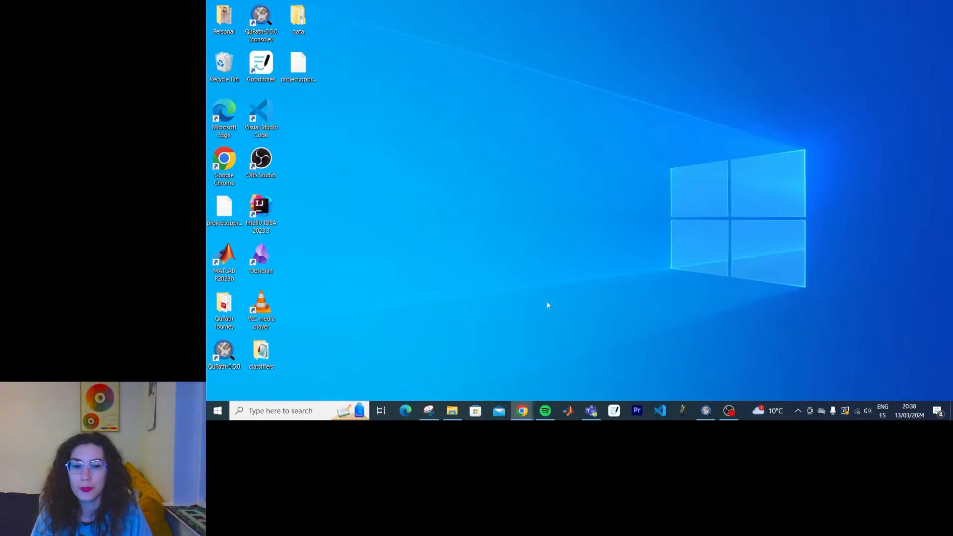
Run DoG superpixel segmentation on the whole Aperio-CMU-1.svs slide, dismiss the missing-parent error, and close the dialog.
{"action": "left_click", "coordinate": [711, 418]}
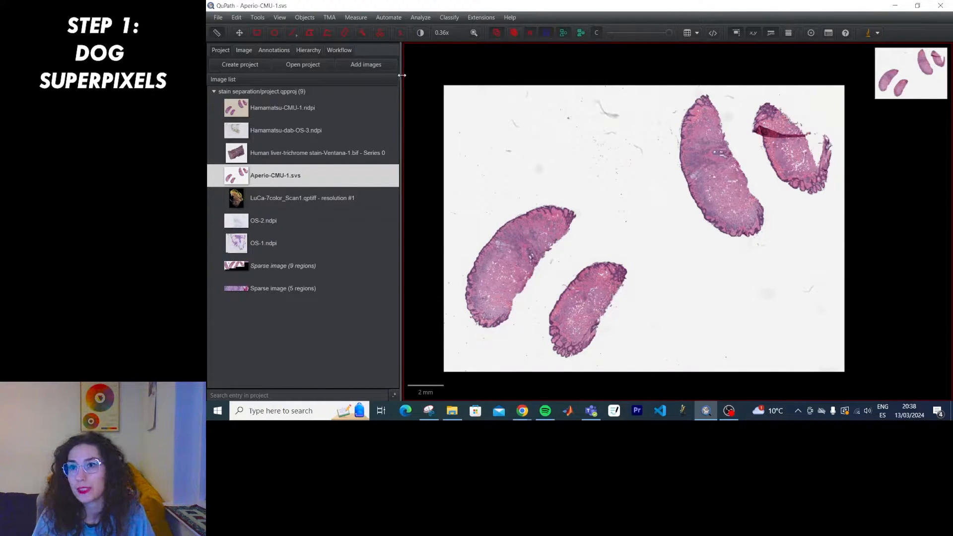
{"action": "left_click", "coordinate": [421, 21]}
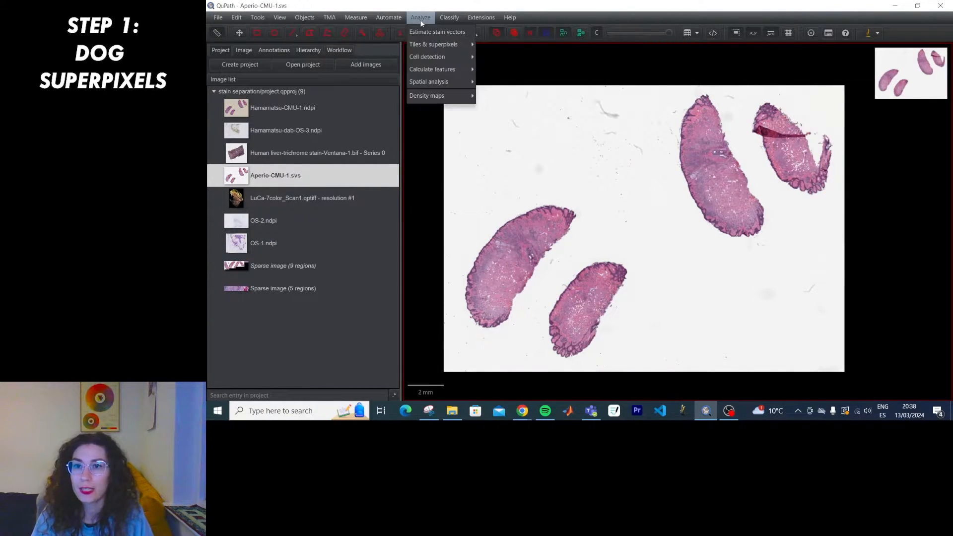
{"action": "mouse_move", "coordinate": [418, 46]}
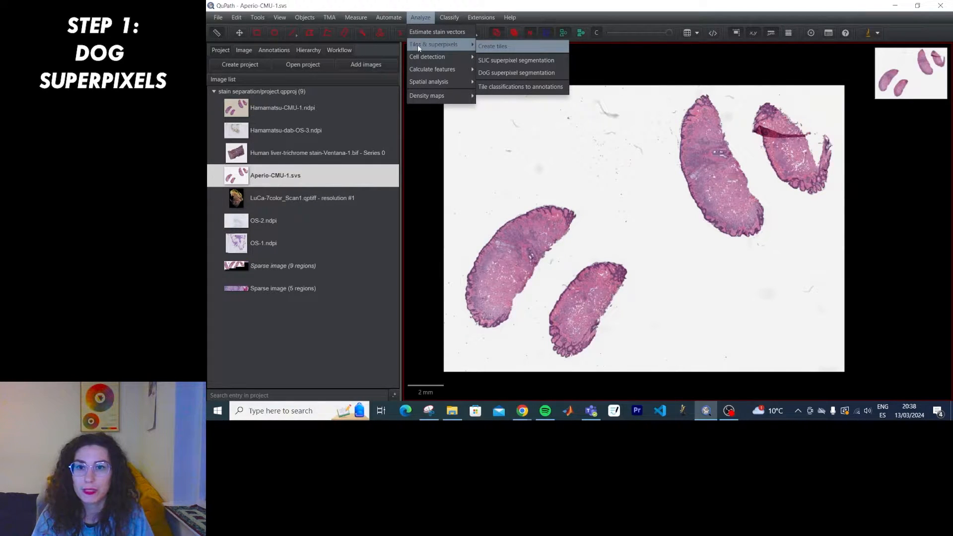
{"action": "left_click", "coordinate": [516, 73]}
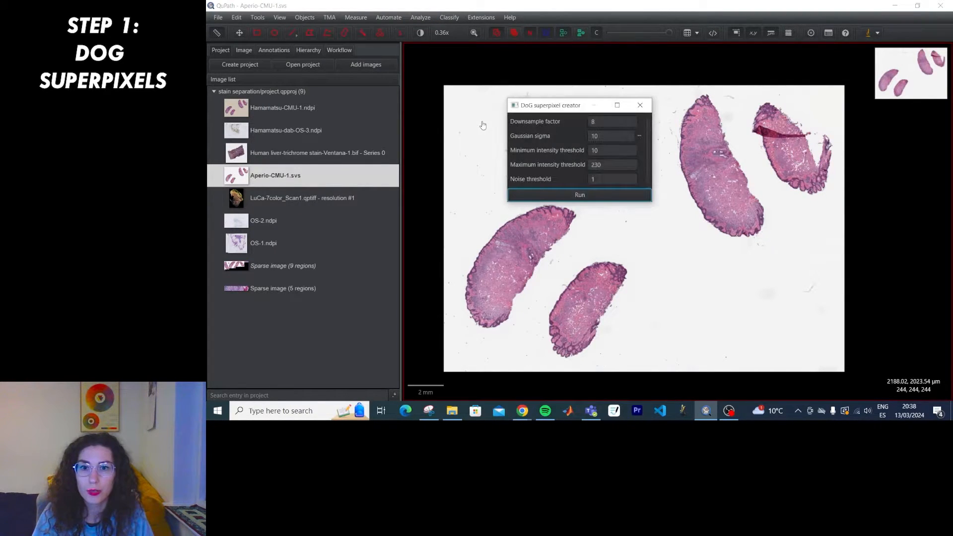
{"action": "left_click", "coordinate": [603, 196]}
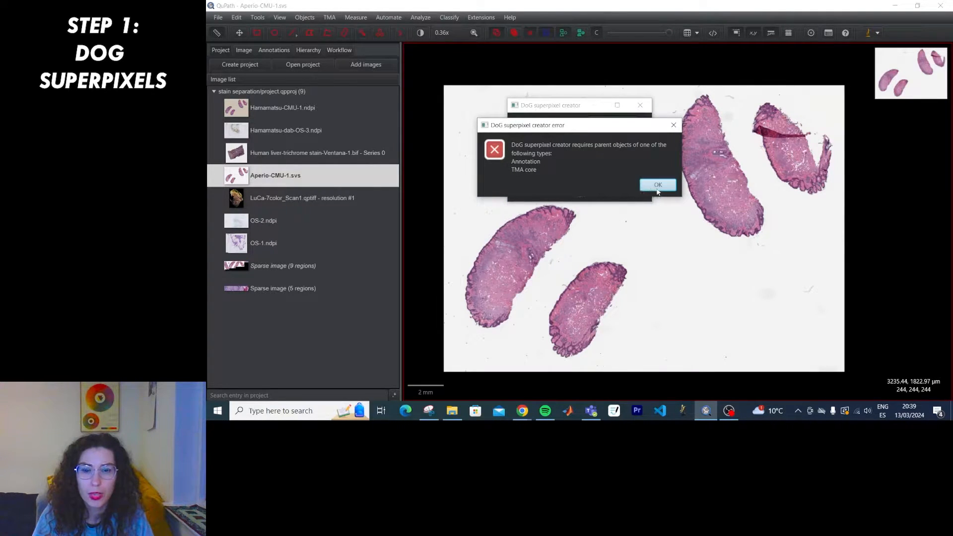
{"action": "left_click", "coordinate": [658, 184]}
{"action": "left_click", "coordinate": [641, 105]}
{"action": "left_click", "coordinate": [257, 33]}
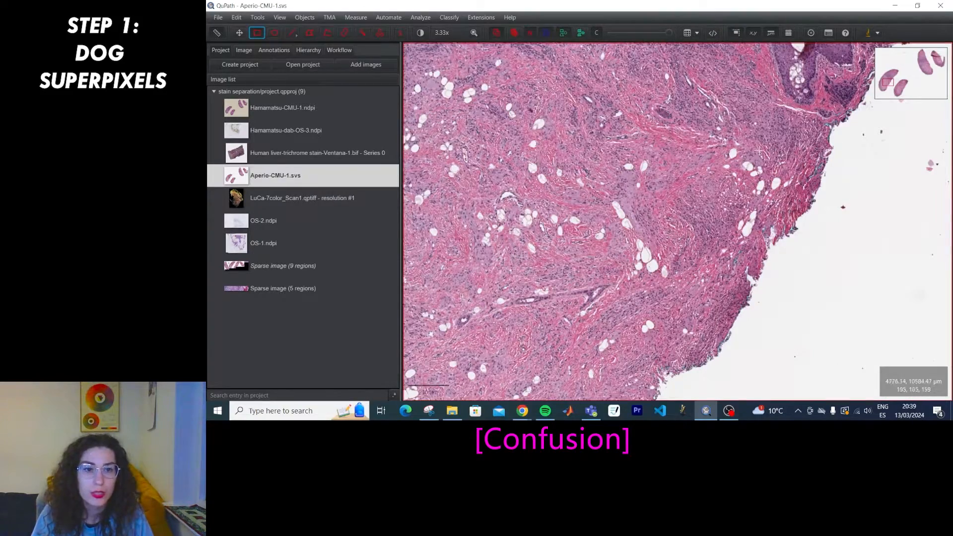
Draw a rectangle annotation over the tissue edge.
{"action": "left_click", "coordinate": [240, 33]}
{"action": "left_click_drag", "start_coordinate": [708, 144], "coordinate": [555, 305]}
{"action": "scroll", "coordinate": [683, 210], "scroll_direction": "up", "scroll_amount": 4}
{"action": "left_click_drag", "start_coordinate": [684, 210], "coordinate": [588, 258]}
{"action": "left_click", "coordinate": [257, 33]}
{"action": "mouse_move", "coordinate": [443, 82]}
{"action": "left_mouse_down"}
{"action": "mouse_move", "coordinate": [766, 379]}
{"action": "mouse_move", "coordinate": [784, 371]}
{"action": "left_mouse_up"}
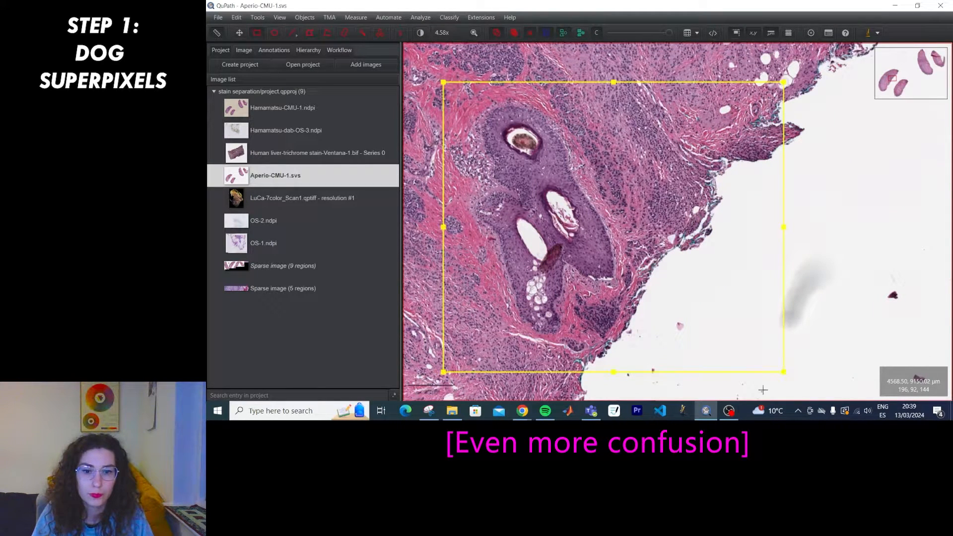
Generate DoG superpixels inside the rectangle with downsample 8 and Gaussian sigma 10.
{"action": "left_click", "coordinate": [421, 21]}
{"action": "mouse_move", "coordinate": [428, 44]}
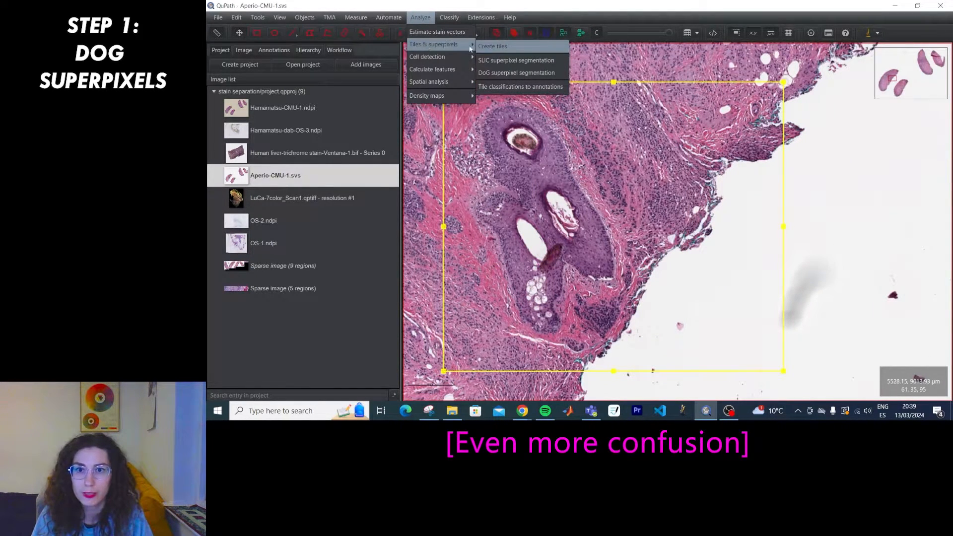
{"action": "left_click", "coordinate": [512, 74]}
{"action": "left_click", "coordinate": [556, 195]}
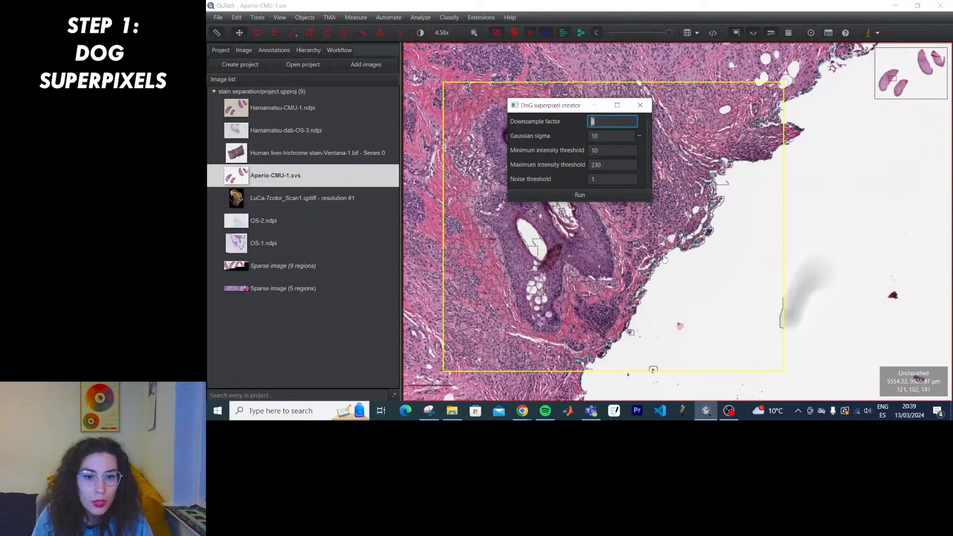
{"action": "scroll", "coordinate": [664, 260], "scroll_direction": "up", "scroll_amount": 5}
{"action": "left_click_drag", "start_coordinate": [563, 107], "coordinate": [779, 124]}
Zoom and pan across the tissue to inspect the superpixel outlines.
{"action": "scroll", "coordinate": [580, 263], "scroll_direction": "down", "scroll_amount": 3}
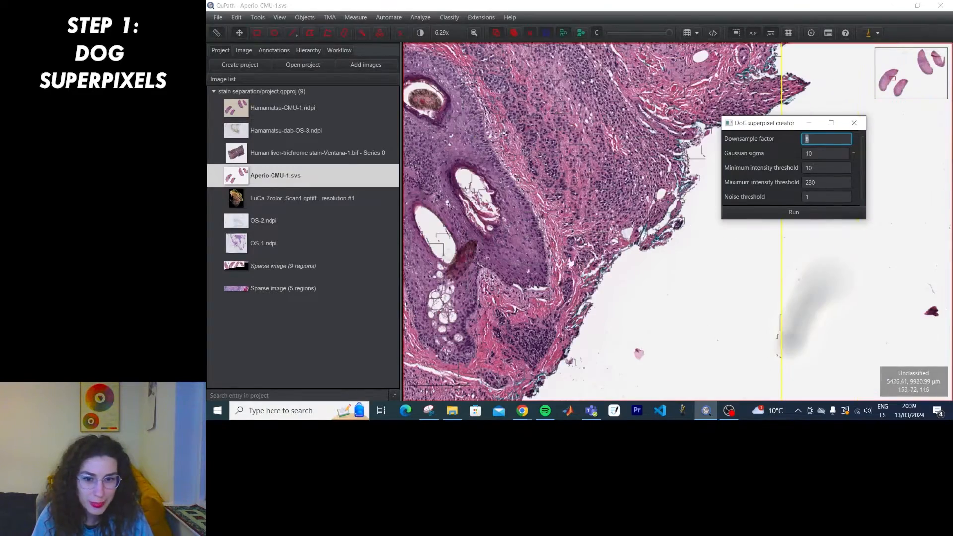
{"action": "scroll", "coordinate": [601, 179], "scroll_direction": "up", "scroll_amount": 5}
{"action": "scroll", "coordinate": [608, 184], "scroll_direction": "up", "scroll_amount": 2}
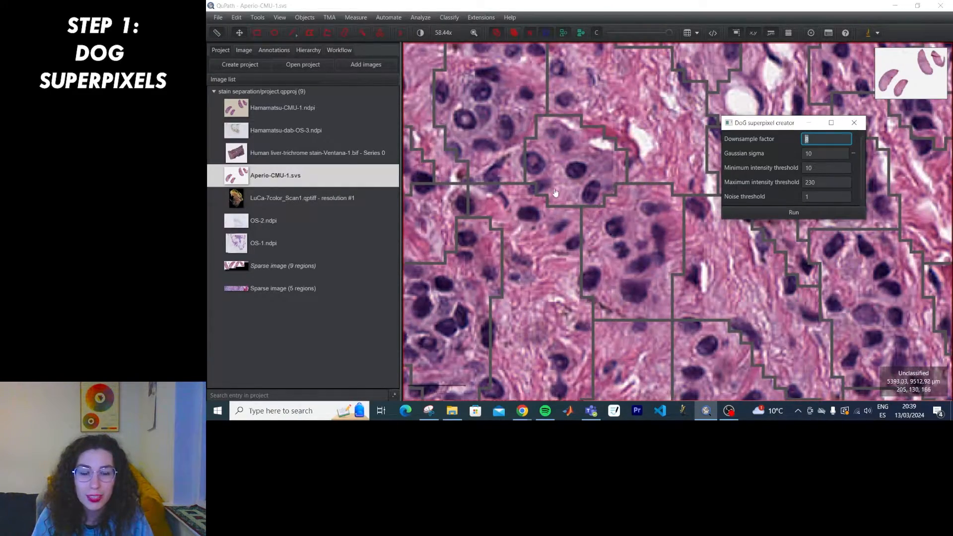
{"action": "scroll", "coordinate": [606, 145], "scroll_direction": "down", "scroll_amount": 4}
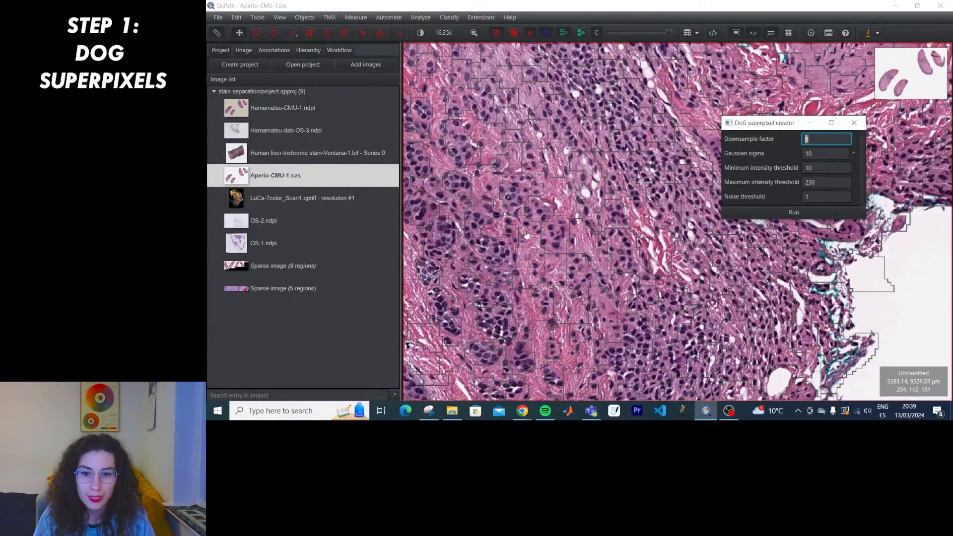
{"action": "left_click_drag", "start_coordinate": [548, 296], "coordinate": [637, 187]}
{"action": "left_click_drag", "start_coordinate": [520, 305], "coordinate": [569, 259]}
{"action": "scroll", "coordinate": [447, 130], "scroll_direction": "up", "scroll_amount": 3}
{"action": "left_click_drag", "start_coordinate": [432, 115], "coordinate": [614, 271]}
{"action": "scroll", "coordinate": [589, 256], "scroll_direction": "down", "scroll_amount": 3}
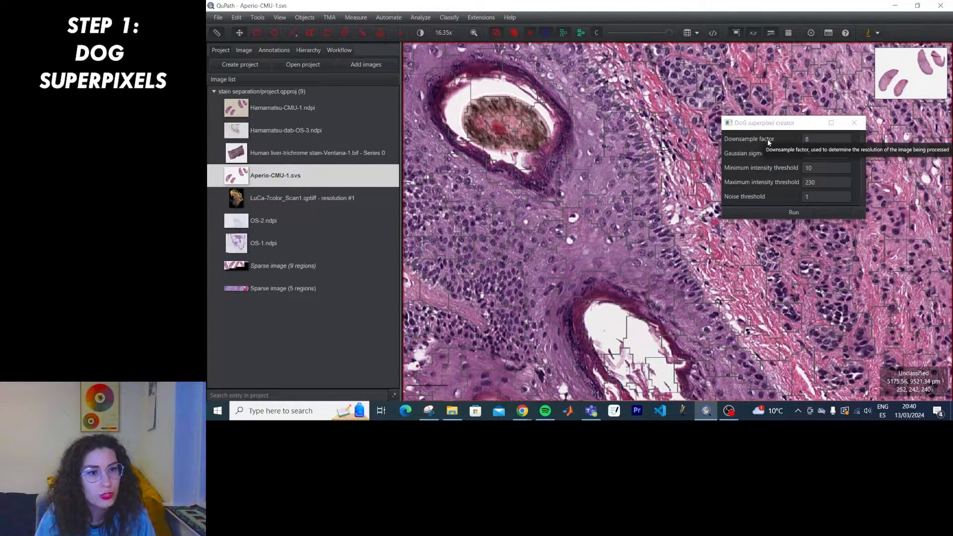
Regenerate the superpixels with downsample factor 1 and pan to inspect the finer tiles.
{"action": "double_click", "coordinate": [806, 139]}
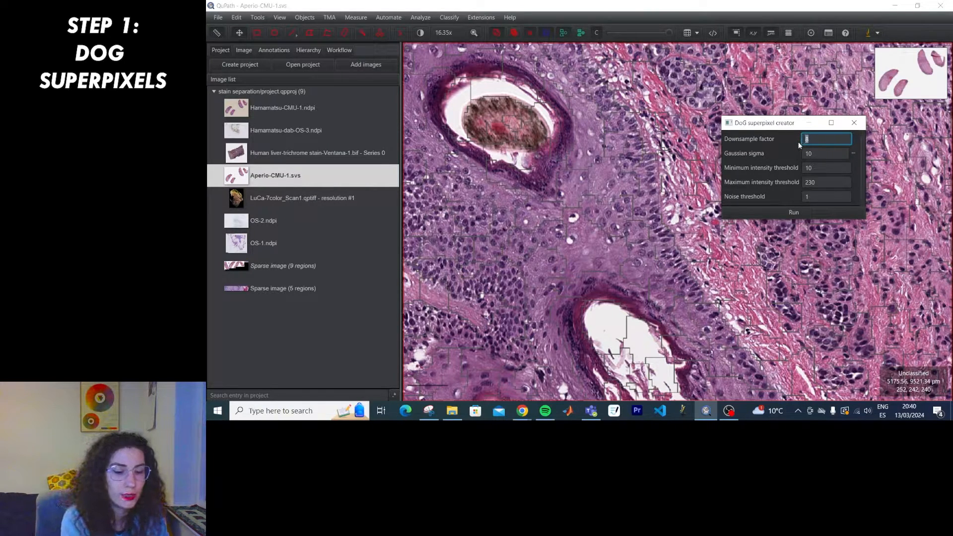
{"action": "type", "text": "1"}
{"action": "left_click", "coordinate": [791, 210]}
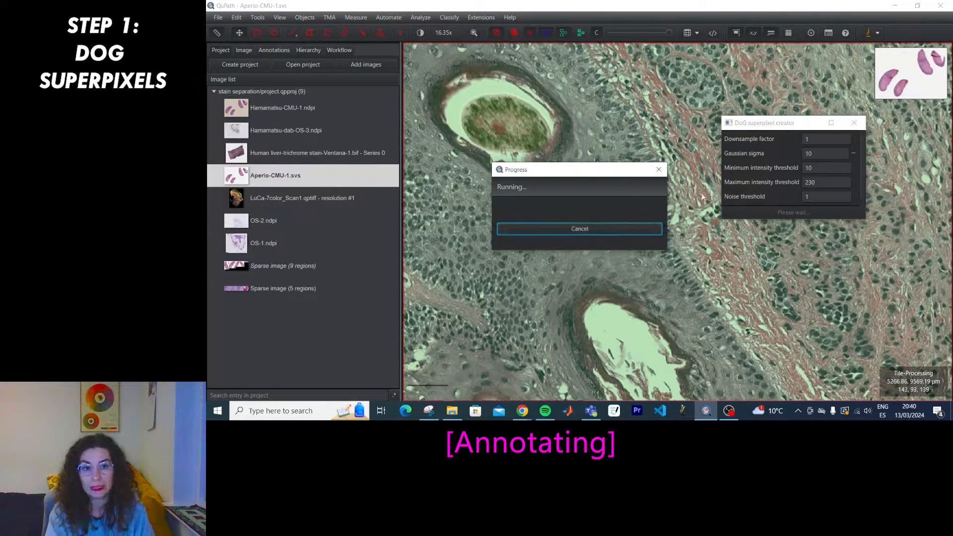
{"action": "left_click_drag", "start_coordinate": [623, 267], "coordinate": [518, 158]}
{"action": "left_click_drag", "start_coordinate": [636, 284], "coordinate": [679, 109]}
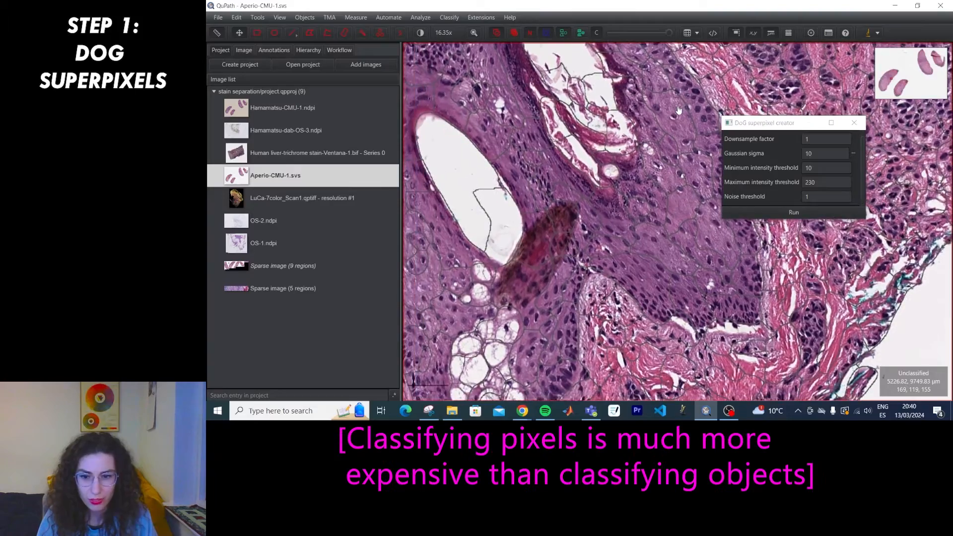
{"action": "scroll", "coordinate": [633, 193], "scroll_direction": "down", "scroll_amount": 6}
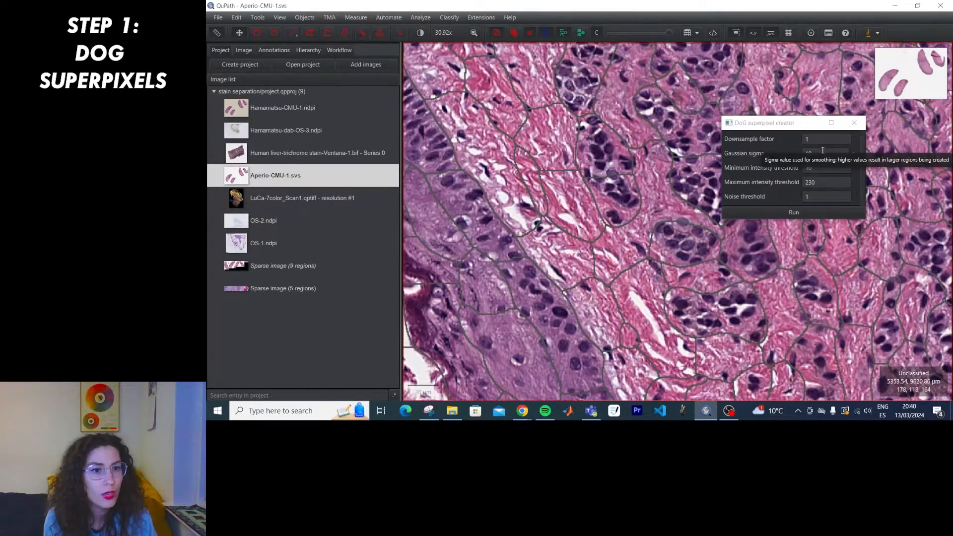
Regenerate the superpixels with Gaussian sigma 3 at downsample 1.
{"action": "left_click", "coordinate": [815, 153]}
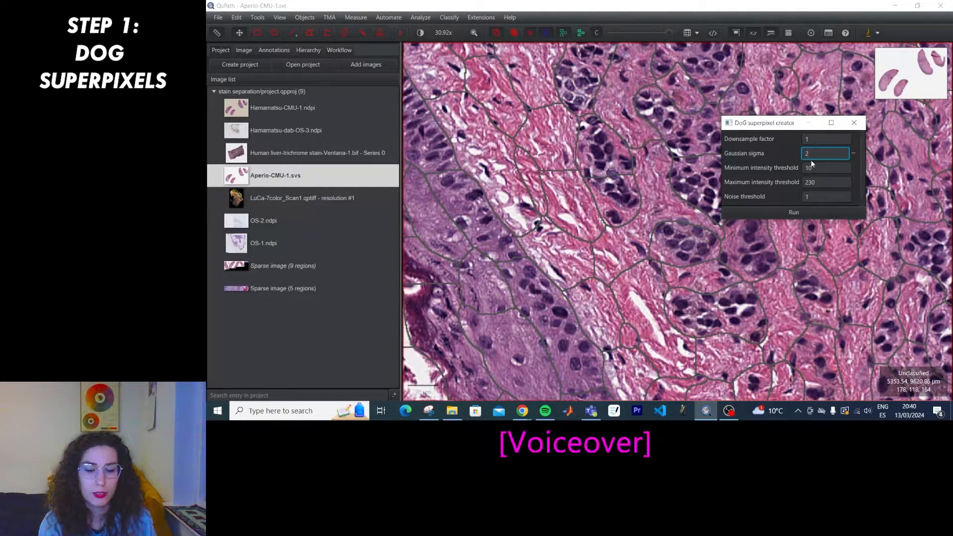
{"action": "type", "text": "3"}
{"action": "left_click", "coordinate": [802, 212]}
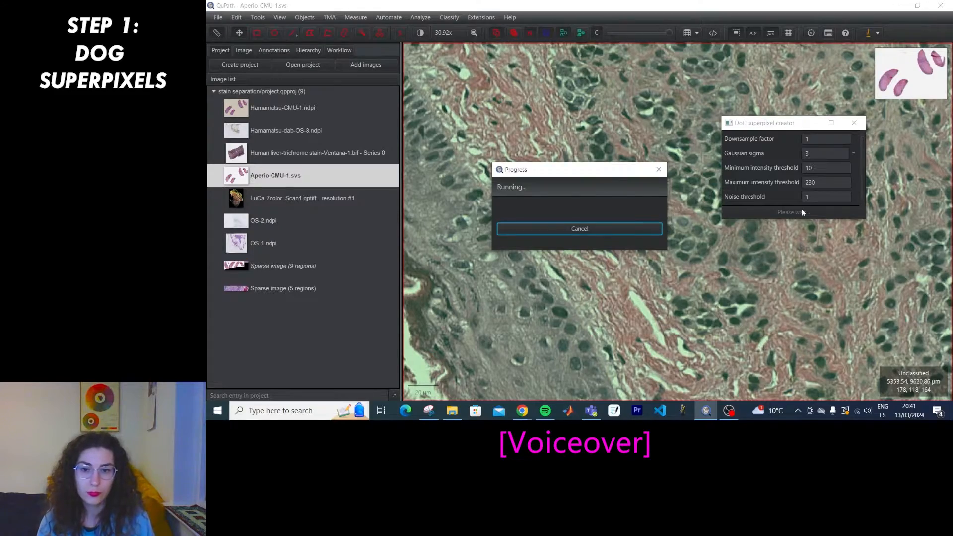
{"action": "scroll", "coordinate": [686, 272], "scroll_direction": "up", "scroll_amount": 5}
{"action": "scroll", "coordinate": [541, 247], "scroll_direction": "down", "scroll_amount": 5}
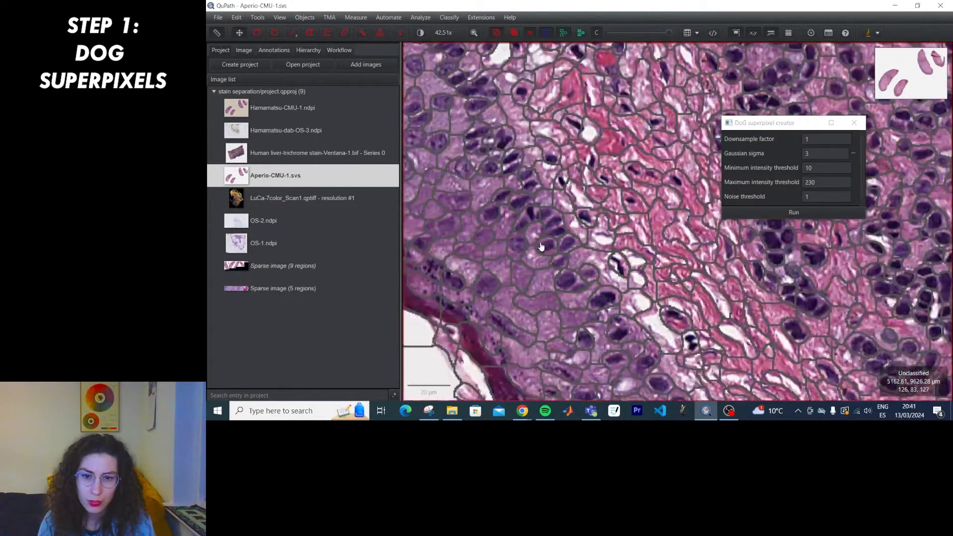
{"action": "mouse_move", "coordinate": [486, 239]}
{"action": "left_mouse_down"}
{"action": "mouse_move", "coordinate": [670, 357]}
{"action": "mouse_move", "coordinate": [811, 345]}
{"action": "left_mouse_up"}
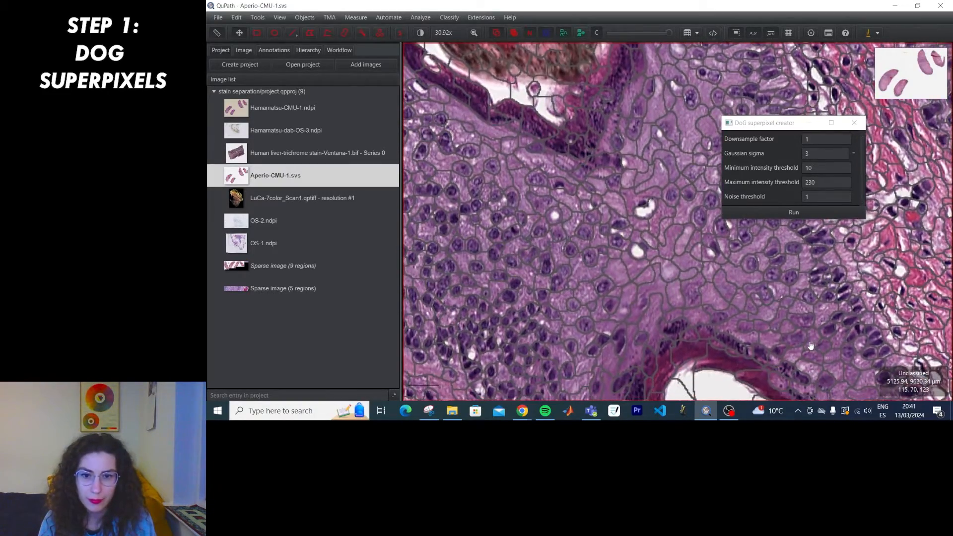
Pan and zoom across the tissue to check the cell-sized superpixels.
{"action": "left_click_drag", "start_coordinate": [503, 267], "coordinate": [618, 212]}
{"action": "scroll", "coordinate": [723, 298], "scroll_direction": "down", "scroll_amount": 8}
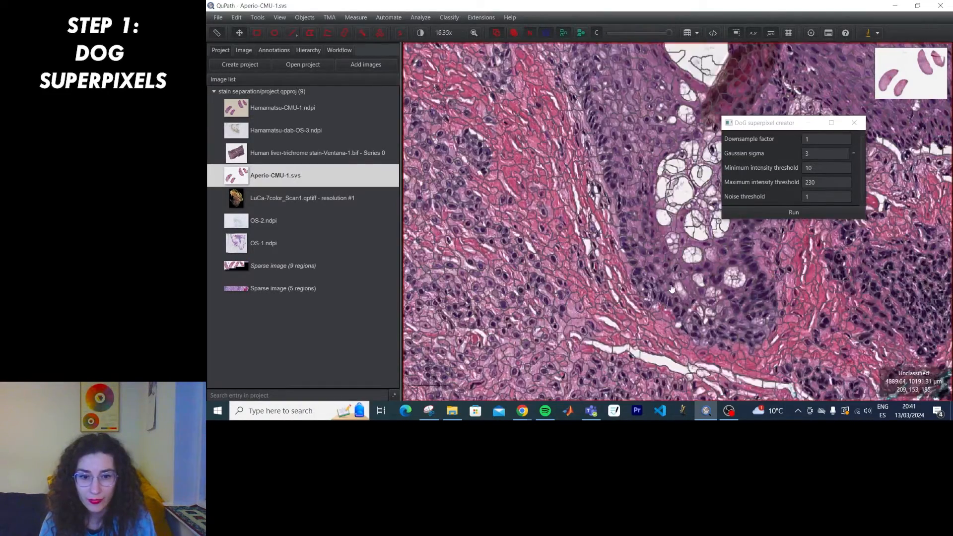
{"action": "left_click_drag", "start_coordinate": [826, 282], "coordinate": [581, 315]}
{"action": "scroll", "coordinate": [640, 240], "scroll_direction": "up", "scroll_amount": 8}
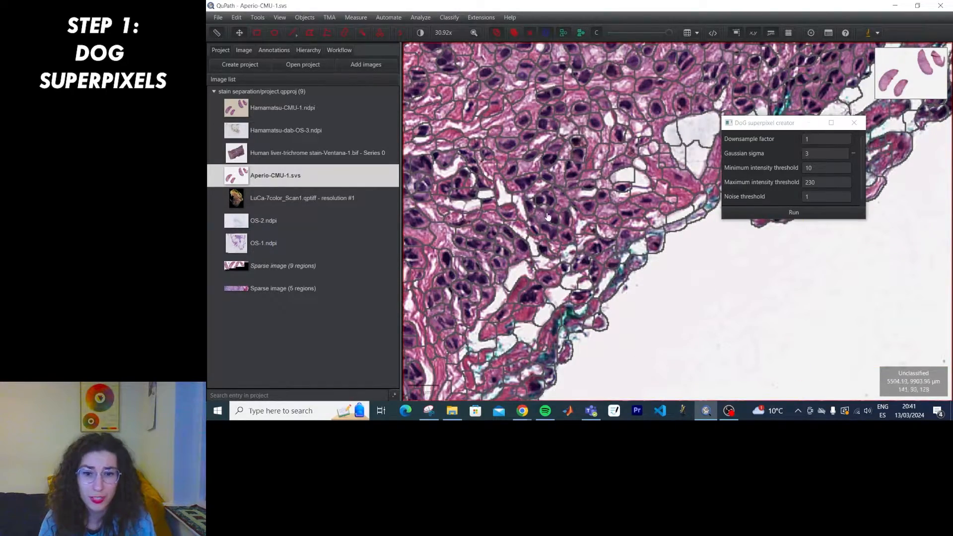
{"action": "scroll", "coordinate": [549, 281], "scroll_direction": "down", "scroll_amount": 6}
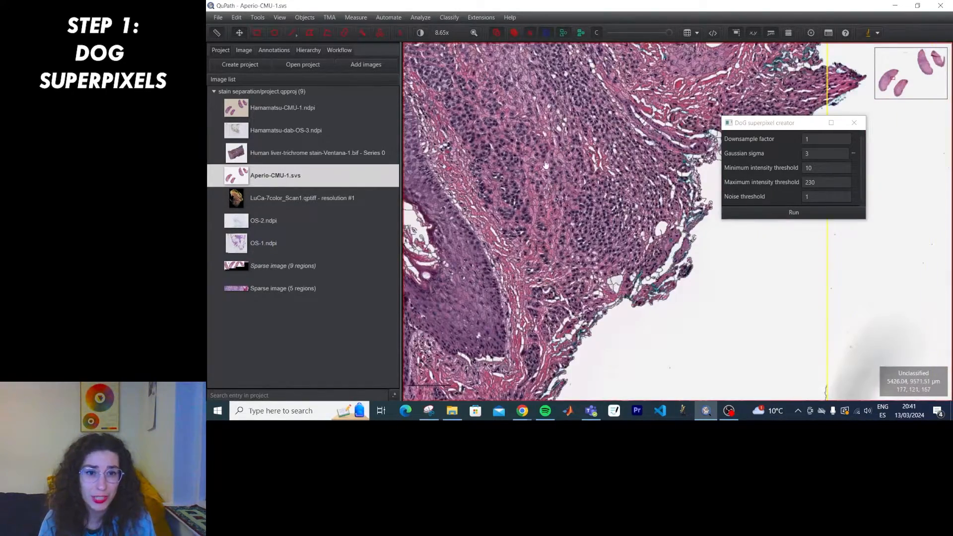
{"action": "scroll", "coordinate": [547, 167], "scroll_direction": "down", "scroll_amount": 1}
{"action": "left_click_drag", "start_coordinate": [547, 167], "coordinate": [640, 281]}
{"action": "left_click_drag", "start_coordinate": [519, 274], "coordinate": [626, 267]}
{"action": "left_click", "coordinate": [813, 152]}
Regenerate the superpixels with Gaussian sigma 33.
{"action": "double_click", "coordinate": [813, 152]}
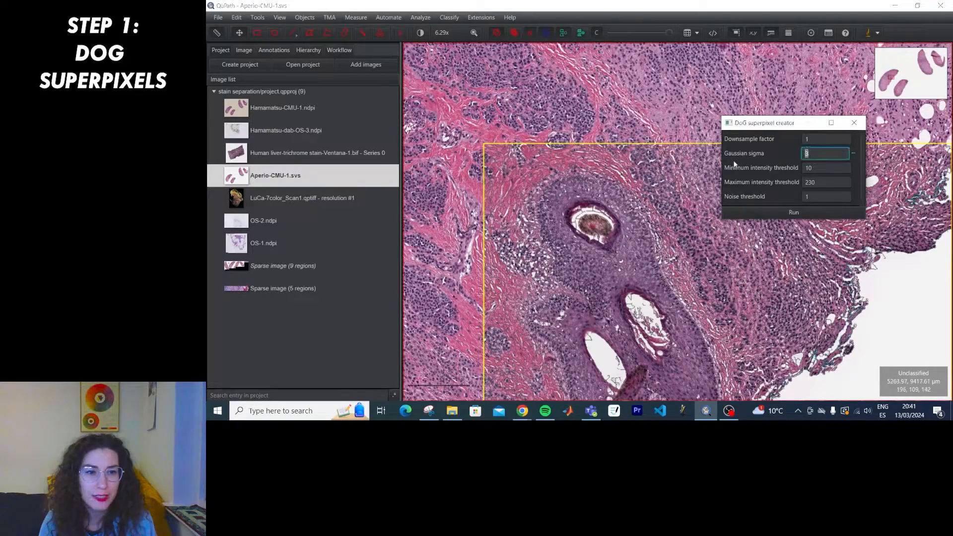
{"action": "type", "text": "33"}
{"action": "left_click", "coordinate": [793, 212]}
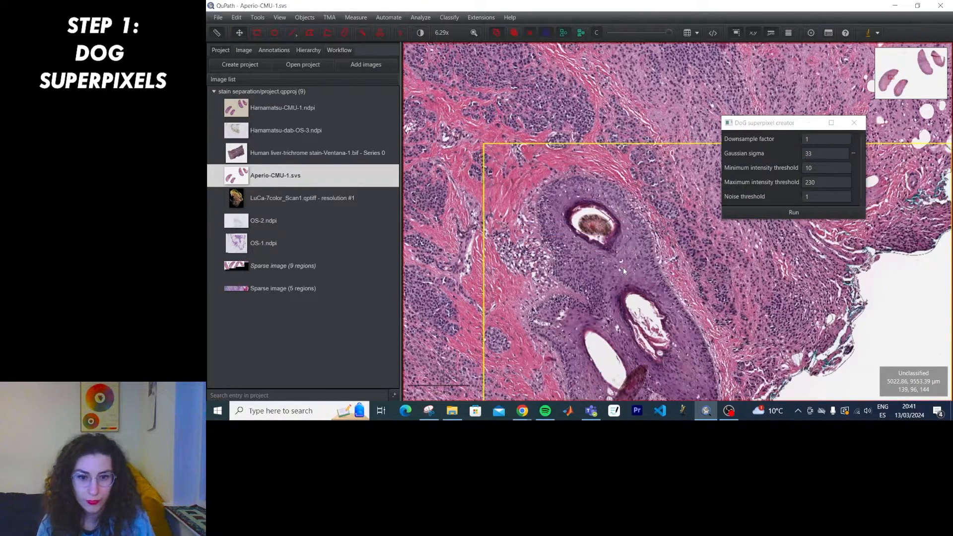
{"action": "scroll", "coordinate": [624, 267], "scroll_direction": "up", "scroll_amount": 5}
{"action": "scroll", "coordinate": [624, 267], "scroll_direction": "down", "scroll_amount": 4}
{"action": "scroll", "coordinate": [624, 267], "scroll_direction": "up", "scroll_amount": 8}
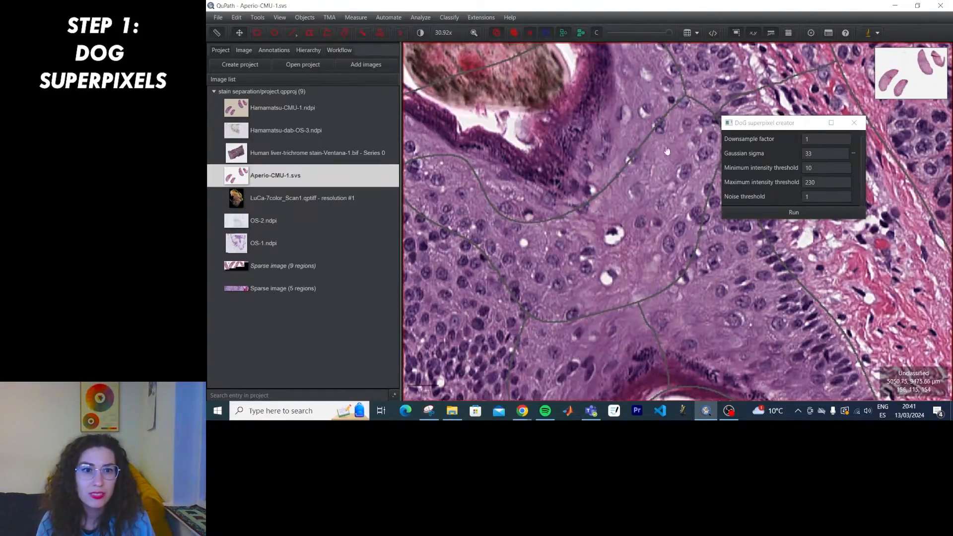
{"action": "left_click_drag", "start_coordinate": [667, 151], "coordinate": [527, 330]}
Pan and zoom across the annotation to inspect the large sigma-33 regions.
{"action": "left_click_drag", "start_coordinate": [503, 166], "coordinate": [535, 256]}
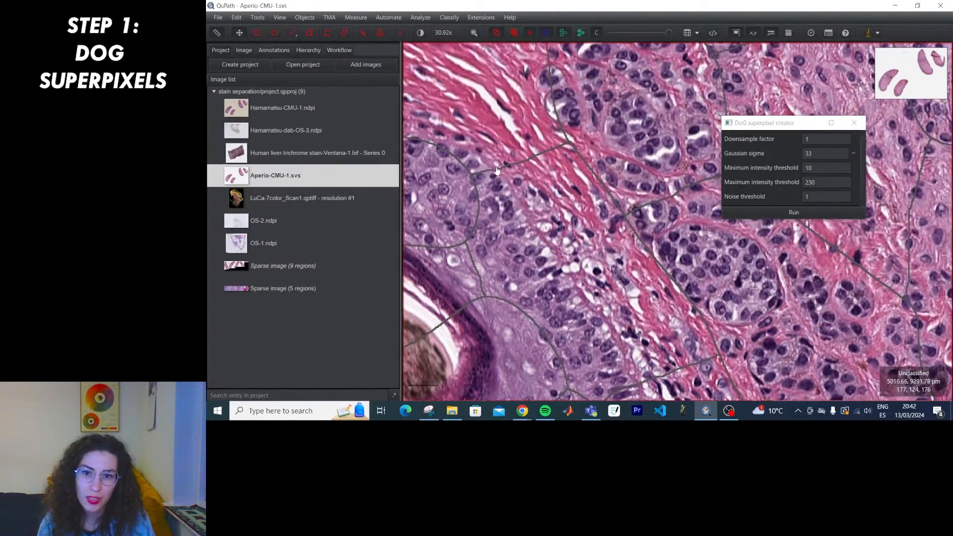
{"action": "left_click_drag", "start_coordinate": [525, 221], "coordinate": [695, 303]}
{"action": "left_click_drag", "start_coordinate": [621, 318], "coordinate": [660, 164]}
{"action": "left_click_drag", "start_coordinate": [576, 337], "coordinate": [541, 85]}
{"action": "left_click_drag", "start_coordinate": [596, 209], "coordinate": [509, 95]}
{"action": "scroll", "coordinate": [601, 211], "scroll_direction": "down", "scroll_amount": 8}
{"action": "scroll", "coordinate": [543, 223], "scroll_direction": "up", "scroll_amount": 8}
{"action": "scroll", "coordinate": [587, 197], "scroll_direction": "down", "scroll_amount": 3}
{"action": "left_click_drag", "start_coordinate": [587, 197], "coordinate": [598, 346]}
{"action": "scroll", "coordinate": [576, 250], "scroll_direction": "down", "scroll_amount": 5}
{"action": "scroll", "coordinate": [577, 250], "scroll_direction": "up", "scroll_amount": 7}
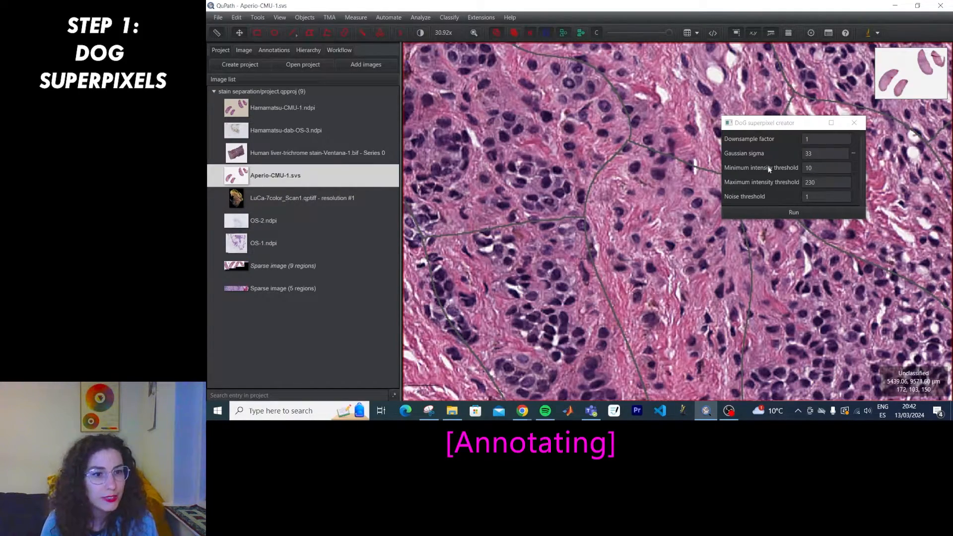
Close the DoG window and select all 81 superpixel tiles, excluding the parent annotation.
{"action": "left_click", "coordinate": [854, 123]}
{"action": "left_click", "coordinate": [287, 51]}
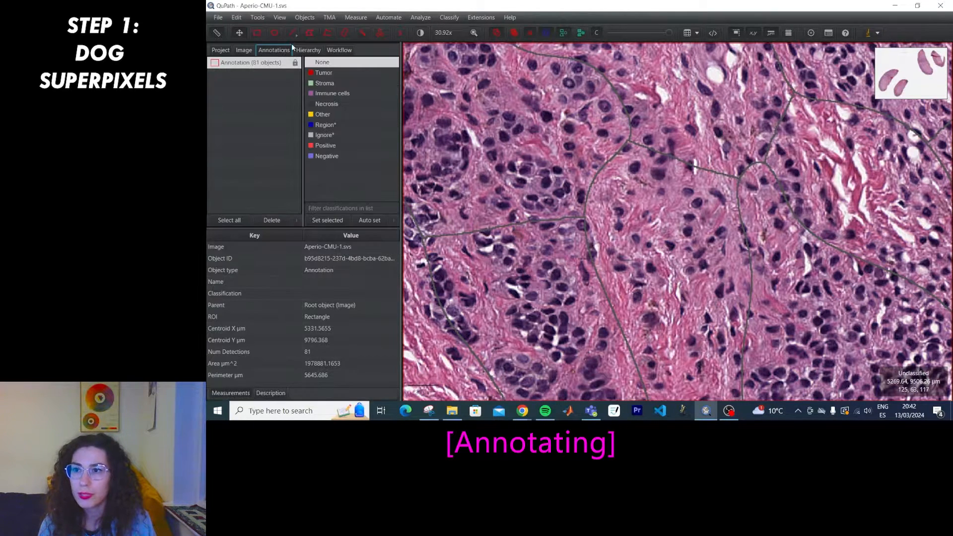
{"action": "right_click", "coordinate": [274, 66]}
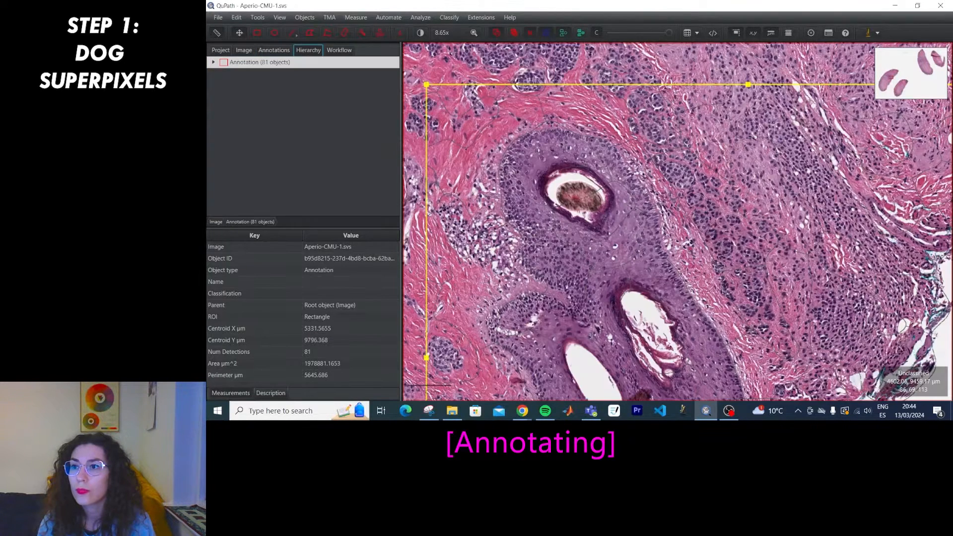
{"action": "left_click", "coordinate": [214, 63]}
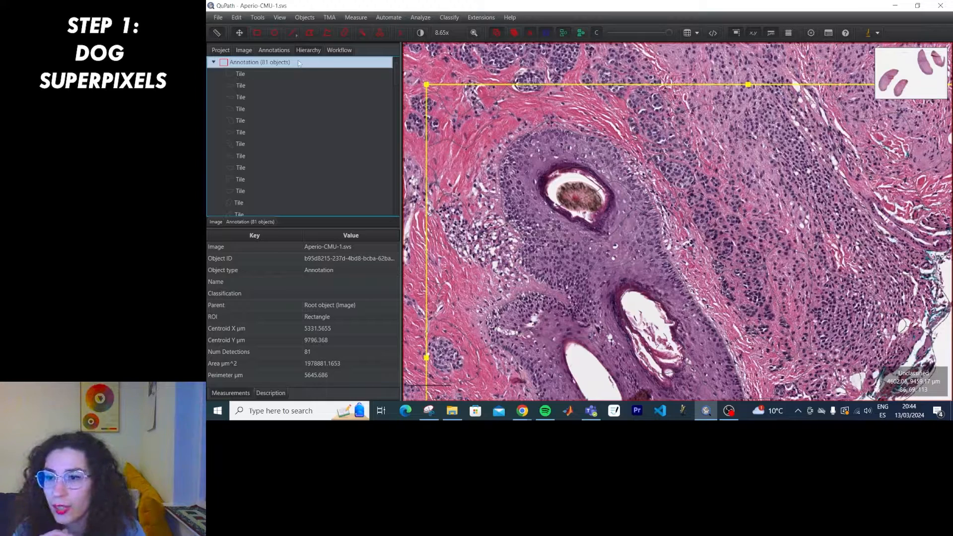
{"action": "scroll", "coordinate": [281, 160], "scroll_direction": "down", "scroll_amount": 3}
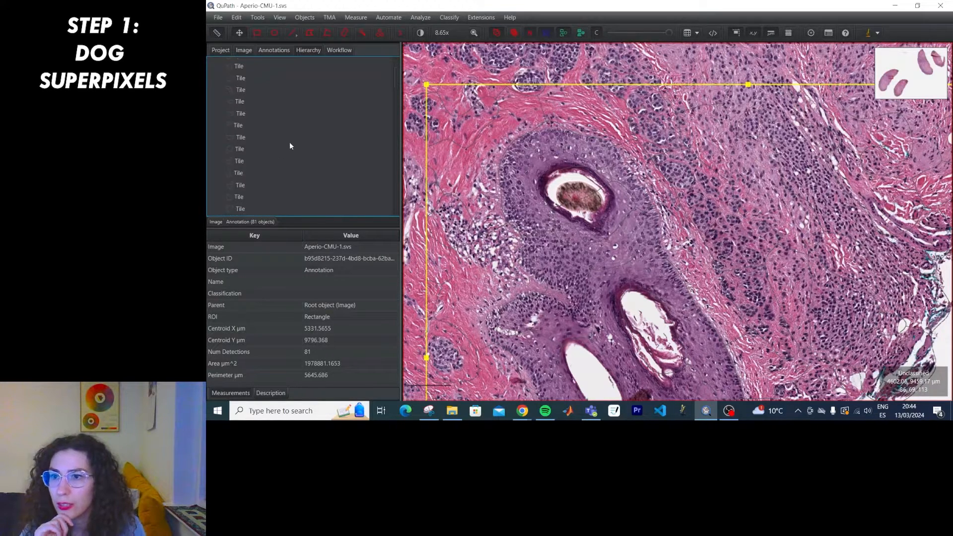
{"action": "scroll", "coordinate": [290, 144], "scroll_direction": "down", "scroll_amount": 10}
{"action": "left_click", "coordinate": [389, 85]}
{"action": "key", "text": "ctrl+a"}
{"action": "left_click", "coordinate": [252, 64], "text": "ctrl"}
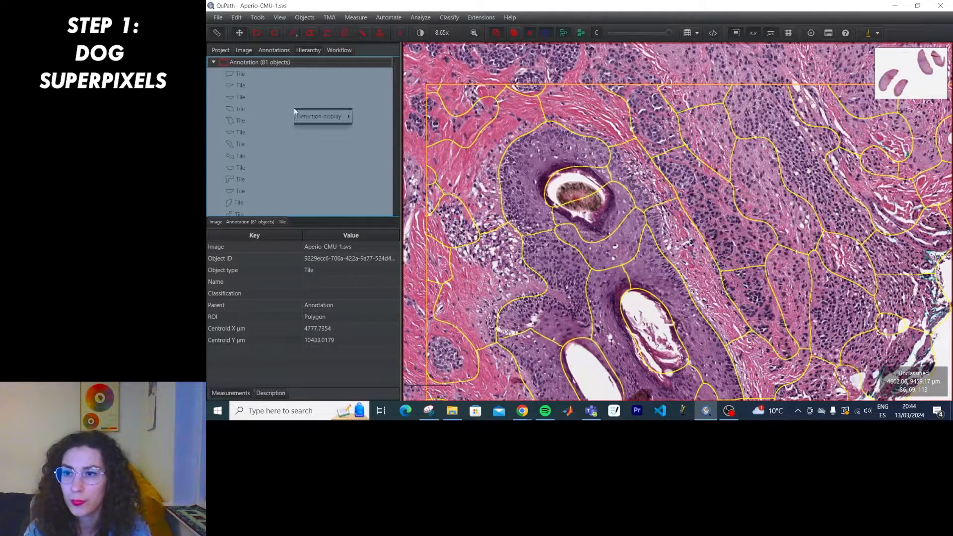
Delete the 81 selected tiles and confirm.
{"action": "left_click", "coordinate": [305, 17]}
{"action": "mouse_move", "coordinate": [305, 36]}
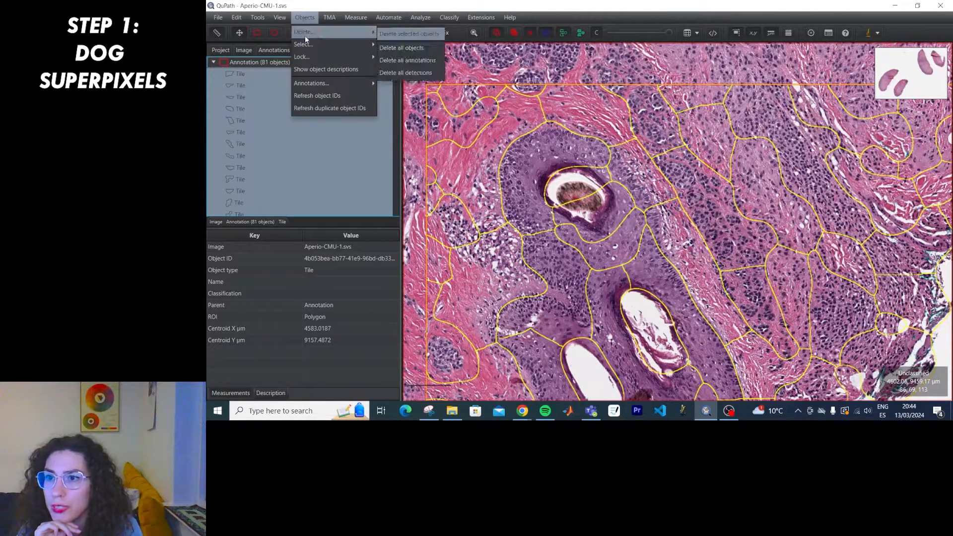
{"action": "left_click", "coordinate": [395, 34]}
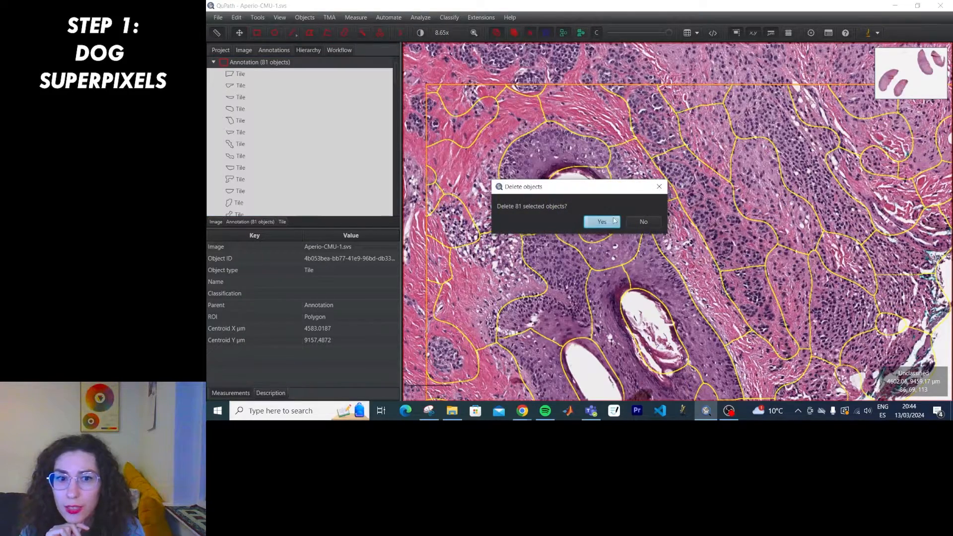
{"action": "left_click", "coordinate": [595, 220]}
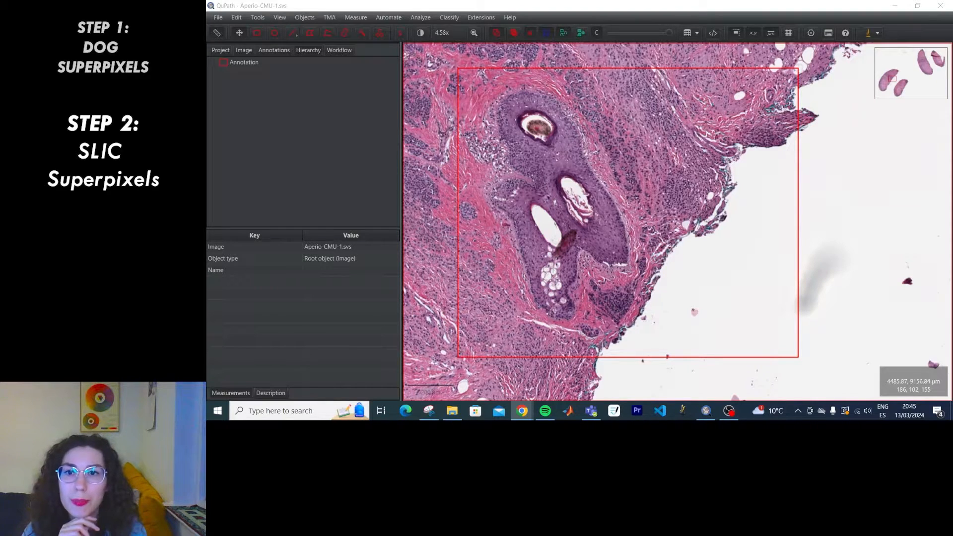
Run SLIC superpixel segmentation on all annotations.
{"action": "left_click", "coordinate": [421, 17]}
{"action": "mouse_move", "coordinate": [437, 38]}
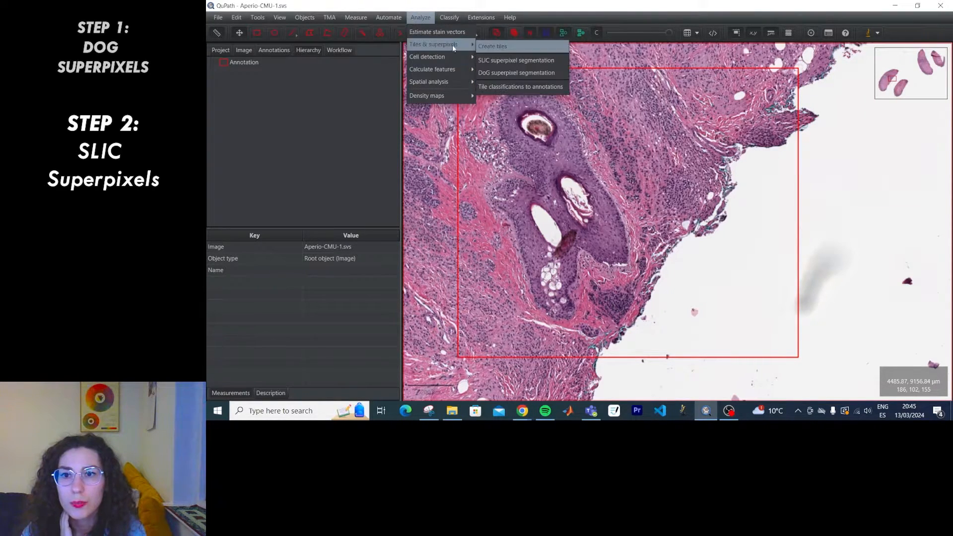
{"action": "left_click", "coordinate": [493, 62]}
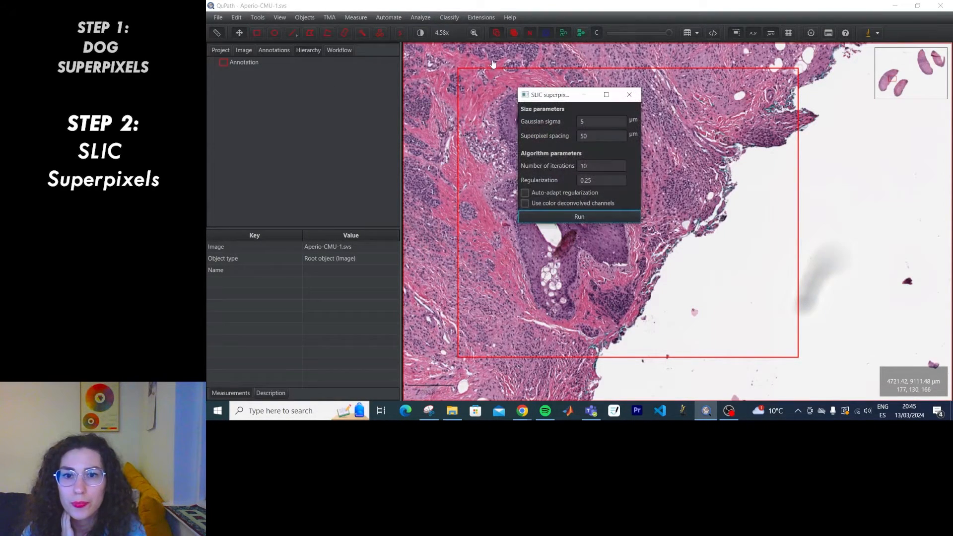
{"action": "left_click", "coordinate": [581, 217]}
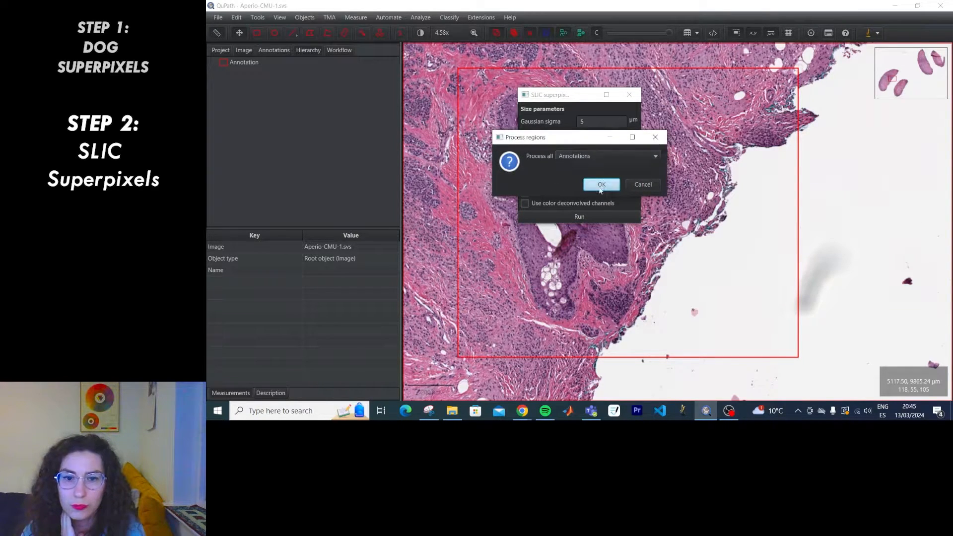
{"action": "left_click", "coordinate": [601, 184]}
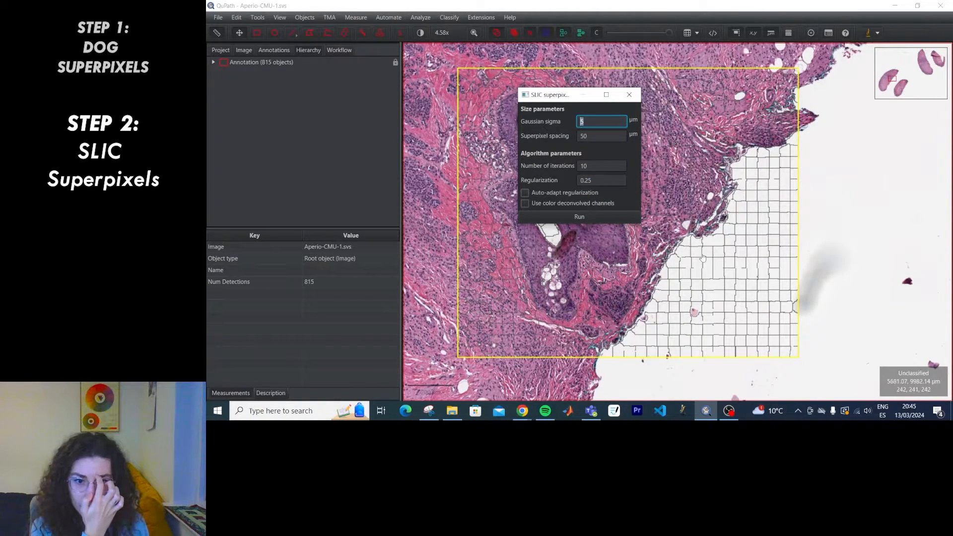
{"action": "scroll", "coordinate": [585, 288], "scroll_direction": "up", "scroll_amount": 3}
{"action": "scroll", "coordinate": [586, 288], "scroll_direction": "up", "scroll_amount": 2}
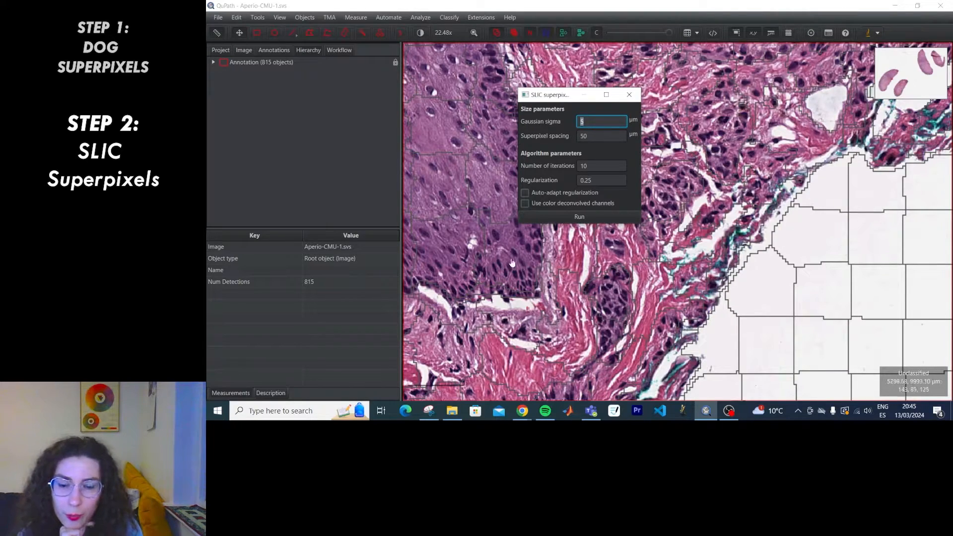
{"action": "left_click_drag", "start_coordinate": [576, 100], "coordinate": [780, 142]}
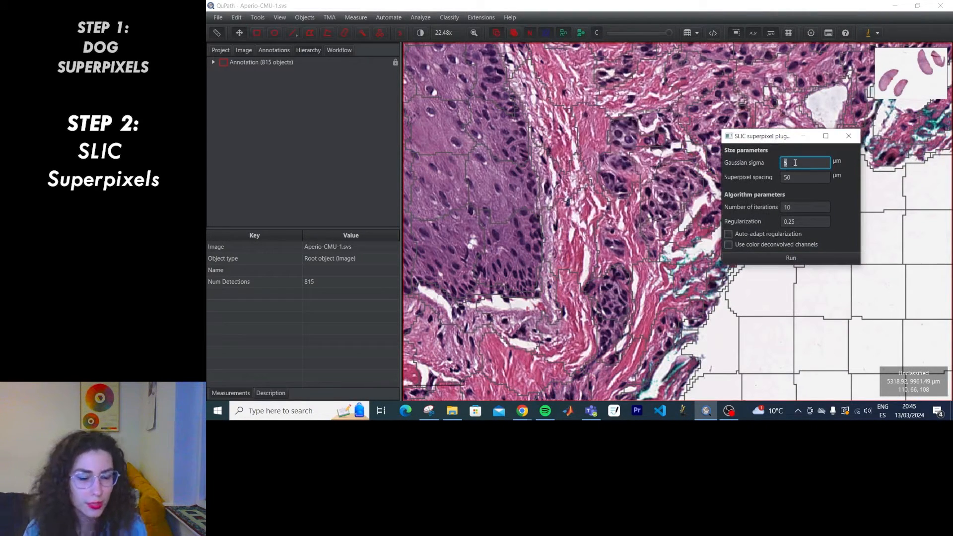
Rerun SLIC with Gaussian sigma 1 and pan to inspect the result.
{"action": "type", "text": "1"}
{"action": "left_click", "coordinate": [791, 257]}
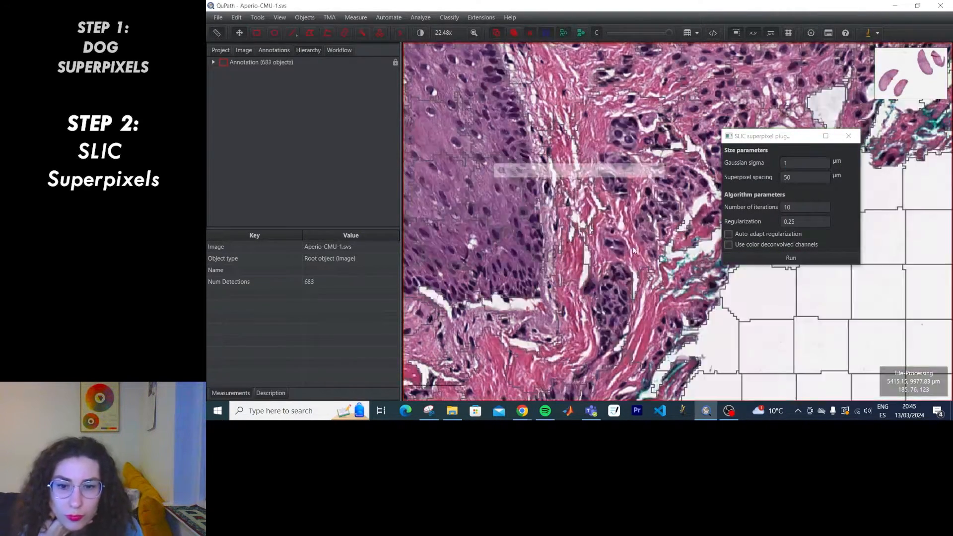
{"action": "scroll", "coordinate": [501, 194], "scroll_direction": "down", "scroll_amount": 2}
{"action": "left_click_drag", "start_coordinate": [502, 194], "coordinate": [468, 285]}
{"action": "scroll", "coordinate": [468, 285], "scroll_direction": "down", "scroll_amount": 4}
{"action": "scroll", "coordinate": [468, 285], "scroll_direction": "up", "scroll_amount": 10}
Rerun SLIC with 100 iterations and auto-adapted regularization enabled.
{"action": "left_click", "coordinate": [795, 208]}
{"action": "type", "text": "0"}
{"action": "scroll", "coordinate": [703, 223], "scroll_direction": "down", "scroll_amount": 5}
{"action": "left_click", "coordinate": [794, 258]}
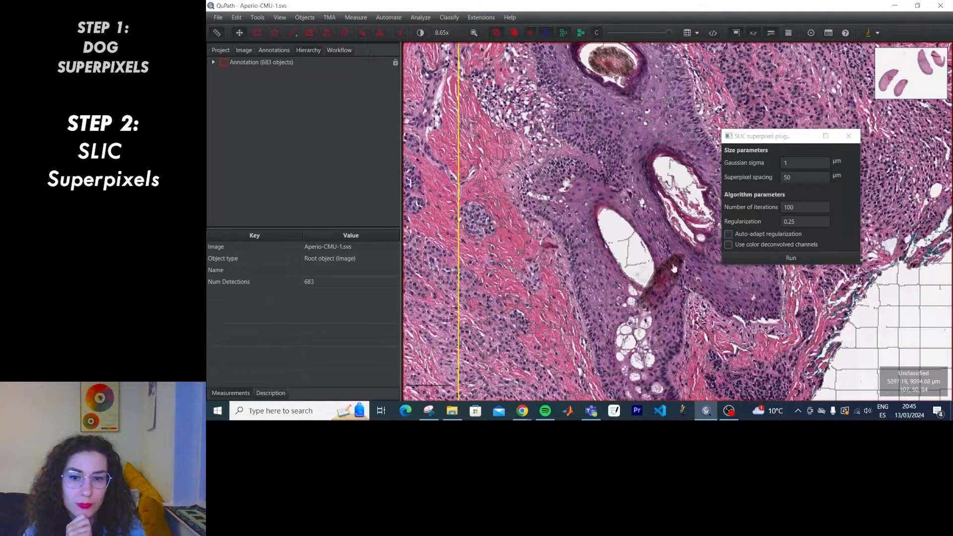
{"action": "scroll", "coordinate": [627, 247], "scroll_direction": "up", "scroll_amount": 5}
{"action": "left_click_drag", "start_coordinate": [611, 242], "coordinate": [640, 351]}
{"action": "left_click", "coordinate": [796, 209]}
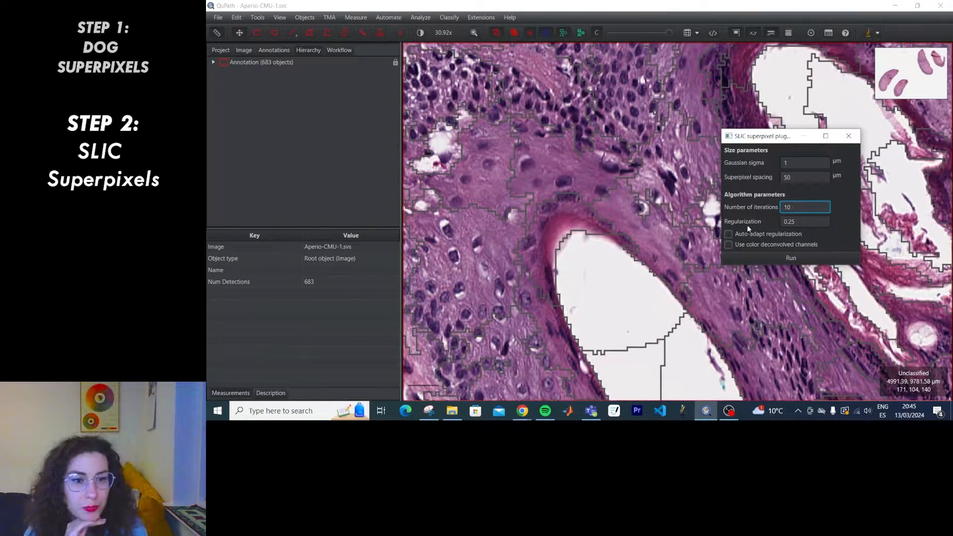
{"action": "left_click", "coordinate": [730, 234]}
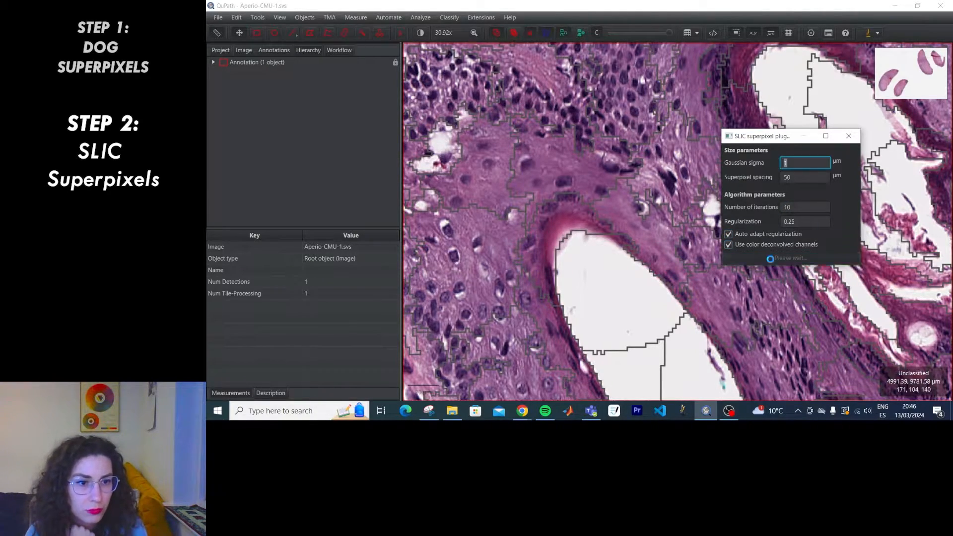
{"action": "left_click", "coordinate": [770, 259]}
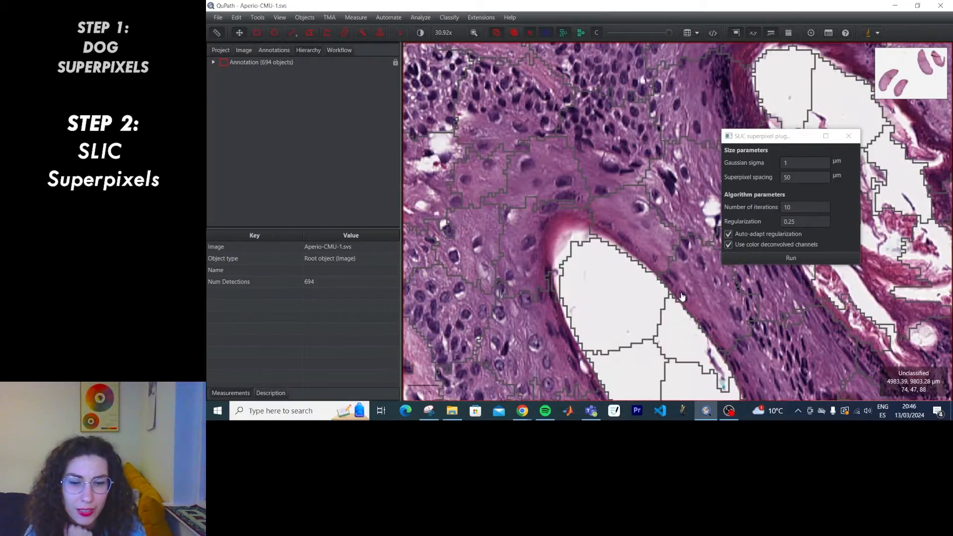
Select all 163 SLIC tiles and delete them, leaving the rectangle annotation empty.
{"action": "scroll", "coordinate": [682, 296], "scroll_direction": "down", "scroll_amount": 5}
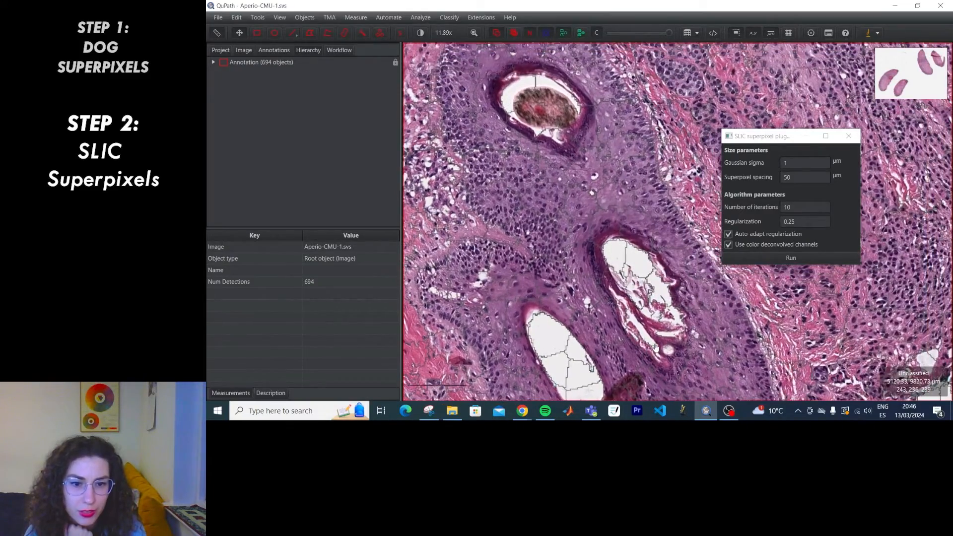
{"action": "scroll", "coordinate": [618, 242], "scroll_direction": "down", "scroll_amount": 2}
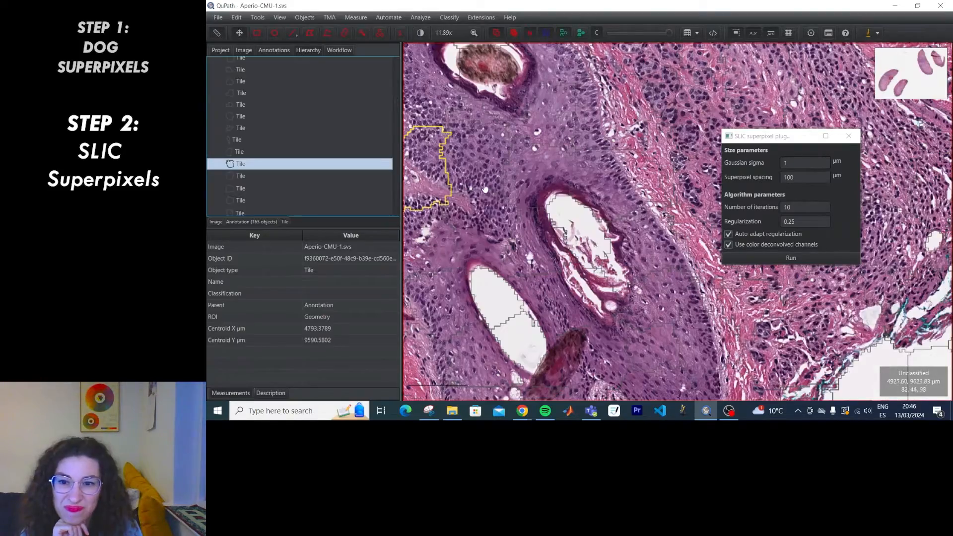
{"action": "left_click_drag", "start_coordinate": [435, 166], "coordinate": [520, 176]}
{"action": "scroll", "coordinate": [520, 177], "scroll_direction": "up", "scroll_amount": 5}
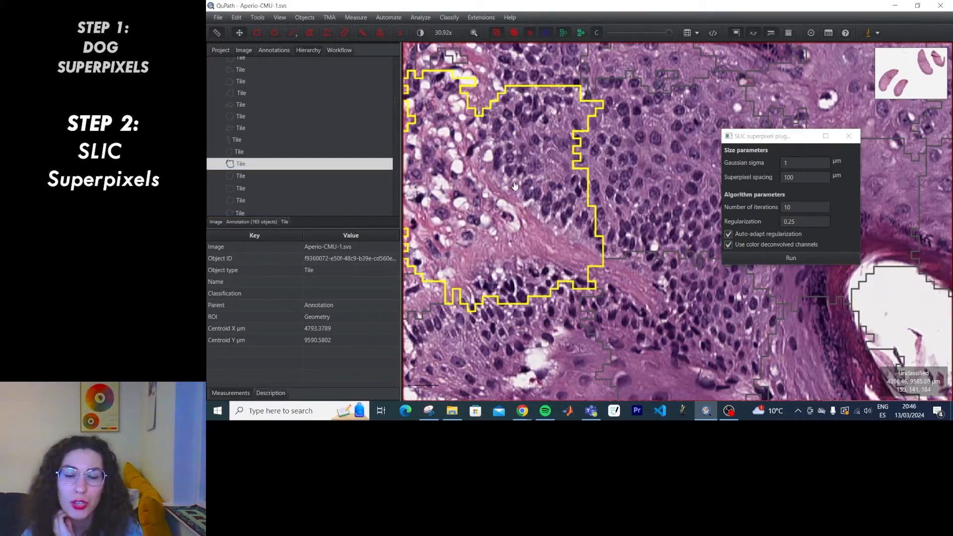
{"action": "scroll", "coordinate": [545, 175], "scroll_direction": "down", "scroll_amount": 4}
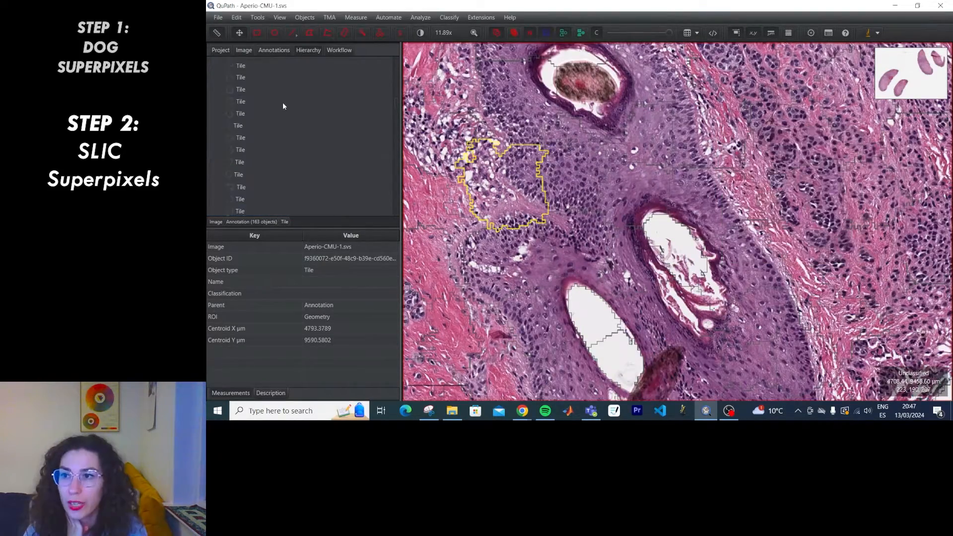
{"action": "left_click", "coordinate": [259, 69]}
{"action": "left_click", "coordinate": [305, 17]}
{"action": "mouse_move", "coordinate": [311, 33]}
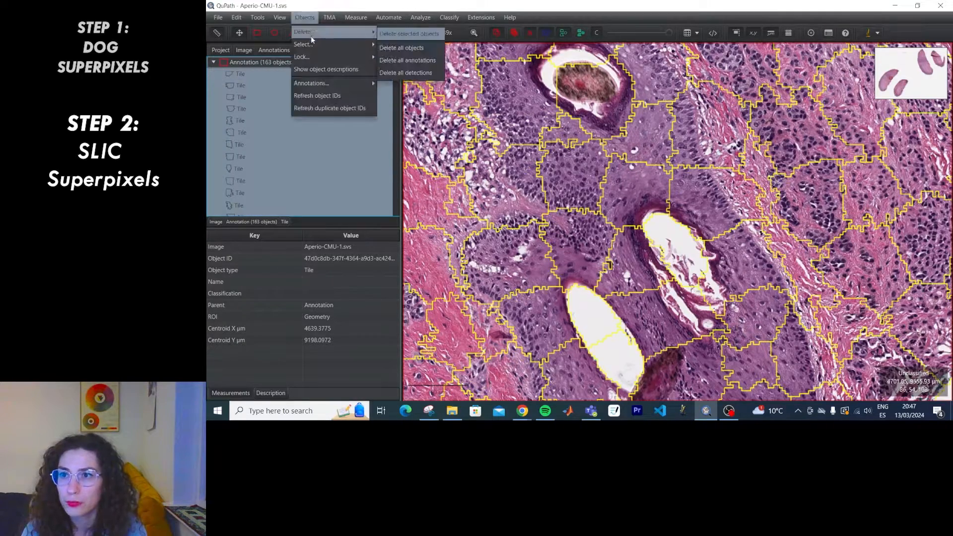
{"action": "left_click", "coordinate": [402, 35]}
{"action": "left_click", "coordinate": [602, 221]}
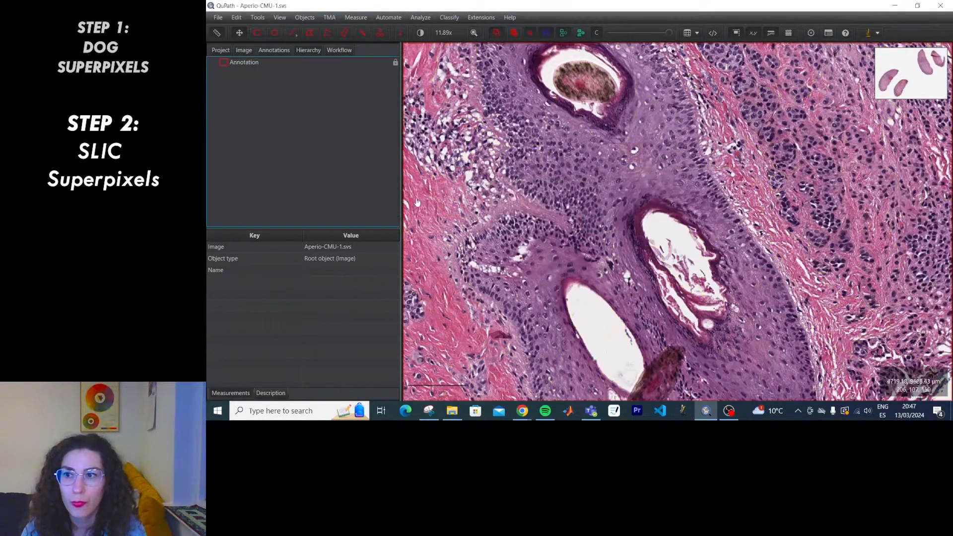
{"action": "scroll", "coordinate": [656, 163], "scroll_direction": "down", "scroll_amount": 5}
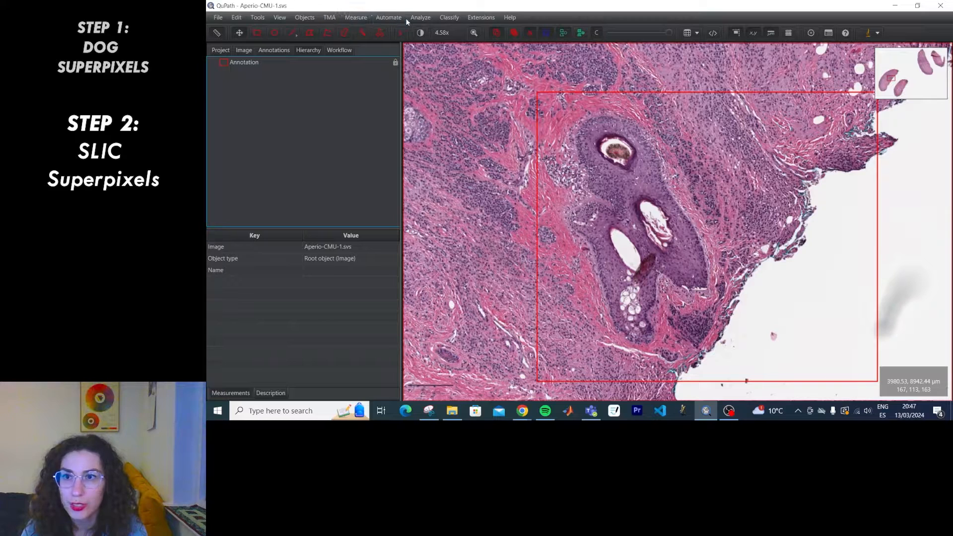
Tile the annotation with size-100 square tiles trimmed to the ROI, producing 208 tiles.
{"action": "left_click", "coordinate": [419, 18]}
{"action": "mouse_move", "coordinate": [427, 58]}
{"action": "mouse_move", "coordinate": [451, 45]}
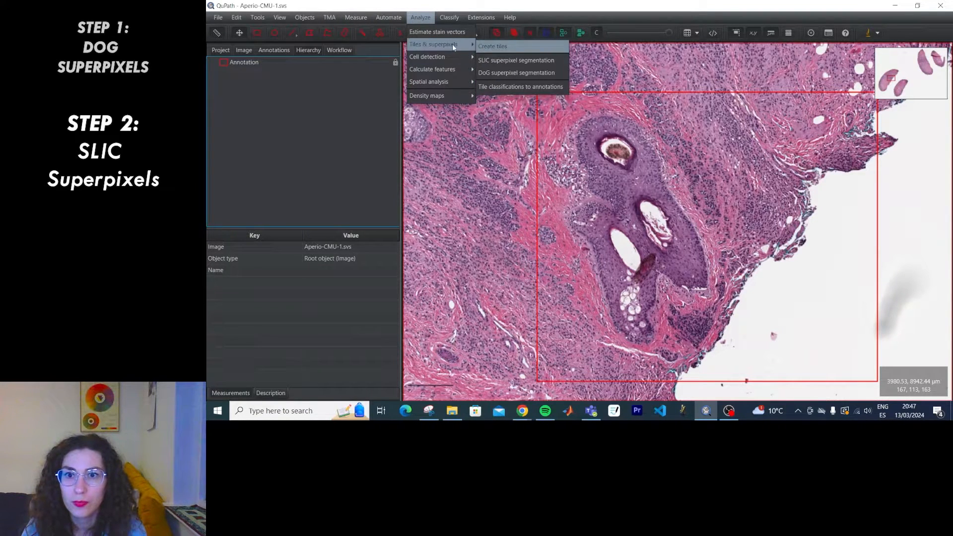
{"action": "left_click", "coordinate": [508, 51]}
{"action": "left_click", "coordinate": [580, 194]}
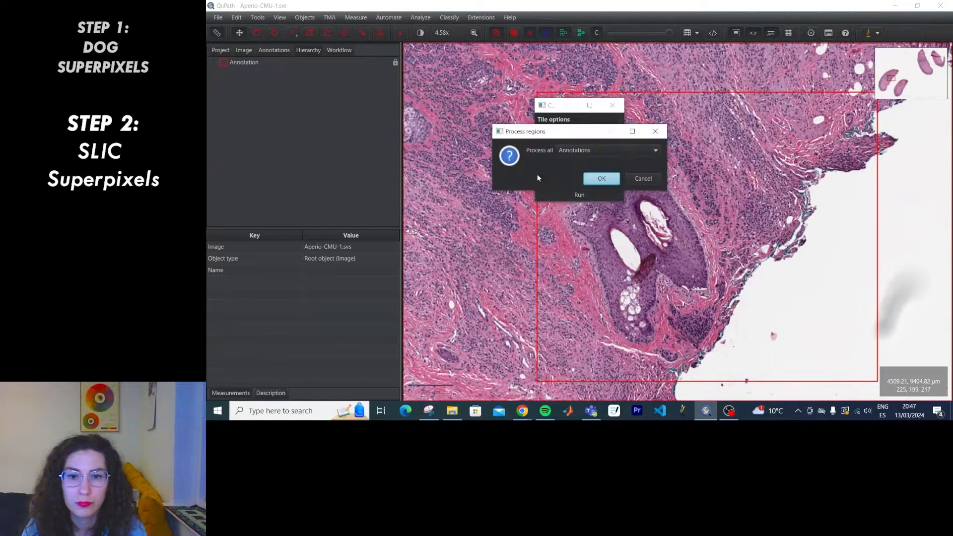
{"action": "left_click", "coordinate": [601, 180]}
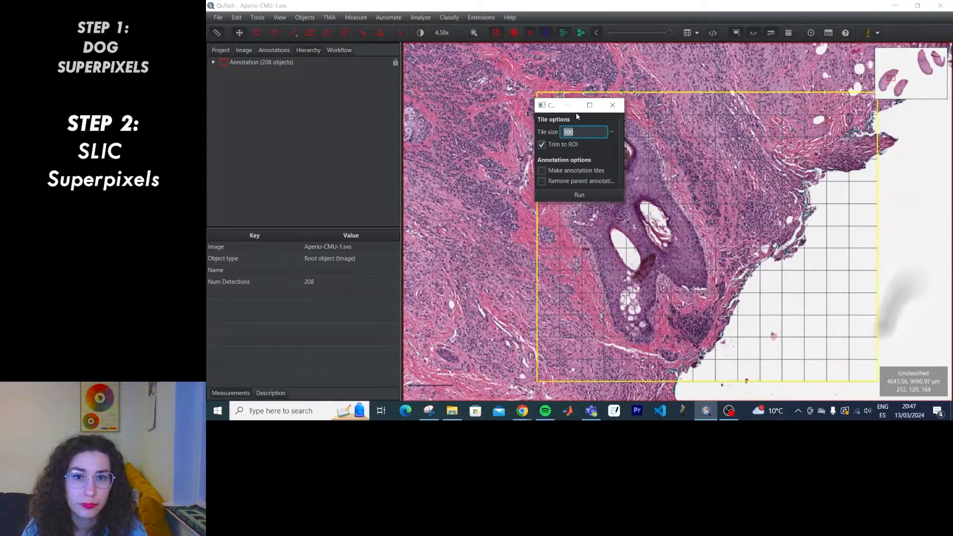
{"action": "scroll", "coordinate": [671, 256], "scroll_direction": "up", "scroll_amount": 4}
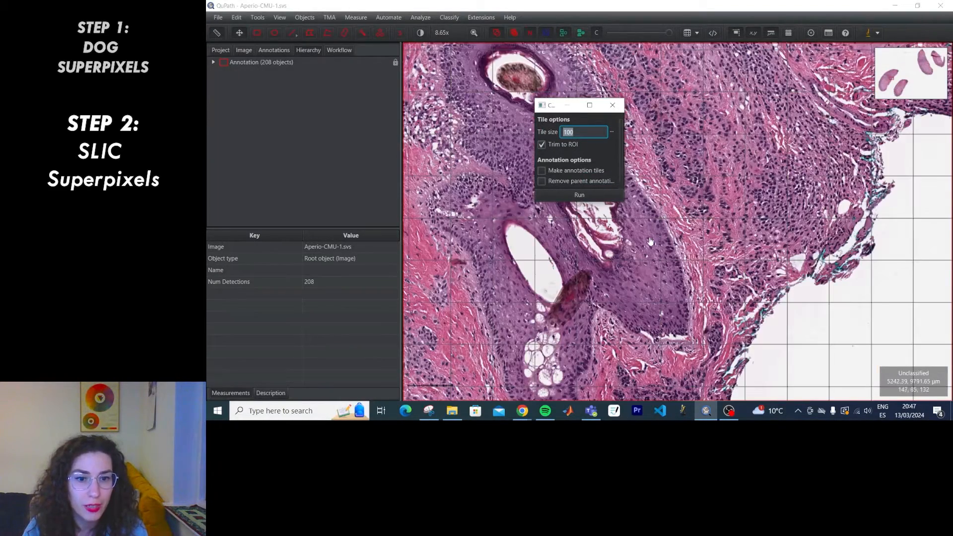
{"action": "scroll", "coordinate": [671, 256], "scroll_direction": "down", "scroll_amount": 5}
{"action": "scroll", "coordinate": [660, 248], "scroll_direction": "up", "scroll_amount": 2}
{"action": "scroll", "coordinate": [654, 244], "scroll_direction": "down", "scroll_amount": 2}
{"action": "scroll", "coordinate": [655, 245], "scroll_direction": "up", "scroll_amount": 3}
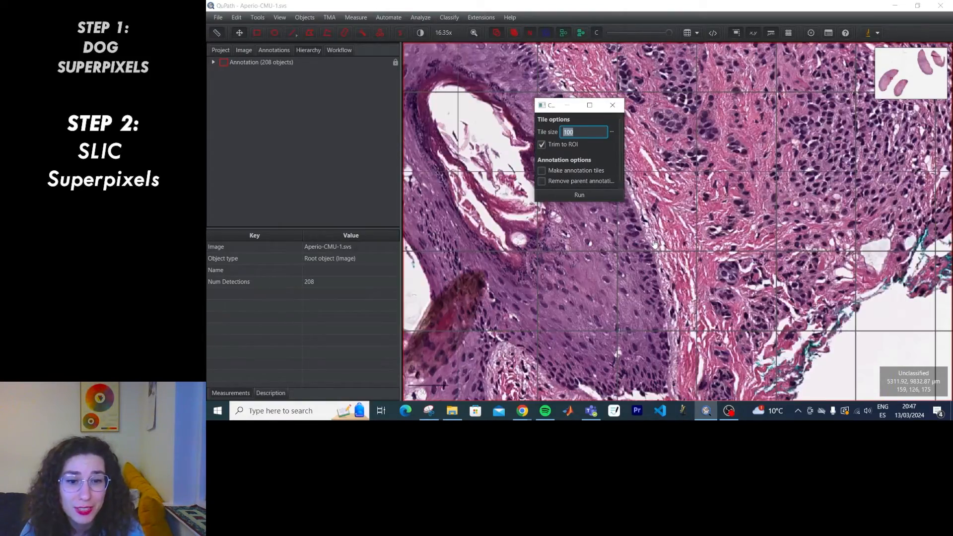
{"action": "scroll", "coordinate": [655, 244], "scroll_direction": "down", "scroll_amount": 1}
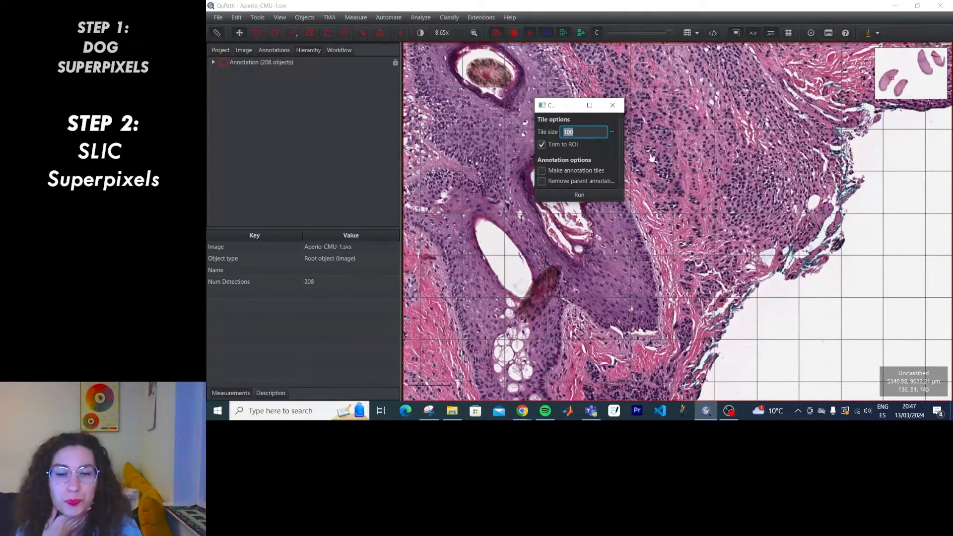
{"action": "left_click", "coordinate": [612, 105]}
Select all the square tiles under the annotation and delete them.
{"action": "left_click", "coordinate": [214, 62]}
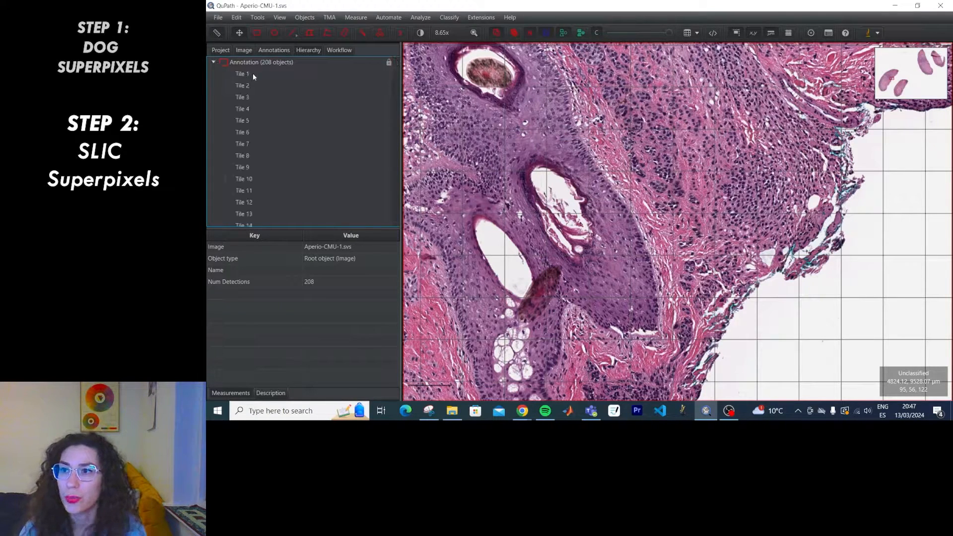
{"action": "left_click", "coordinate": [253, 73]}
{"action": "key", "text": "ctrl+a"}
{"action": "left_click", "coordinate": [305, 17]}
{"action": "mouse_move", "coordinate": [304, 32]}
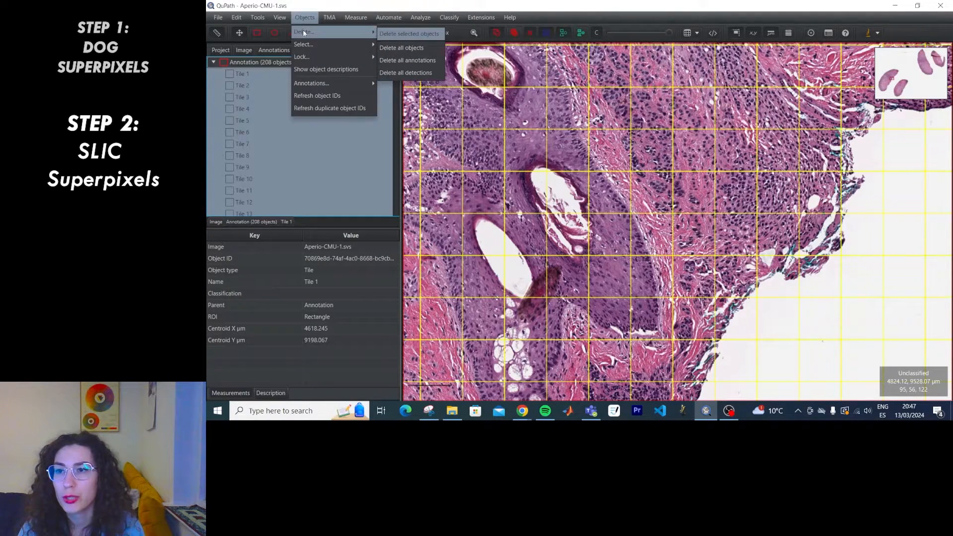
{"action": "left_click", "coordinate": [399, 34]}
{"action": "left_click", "coordinate": [600, 223]}
{"action": "left_click", "coordinate": [280, 18]}
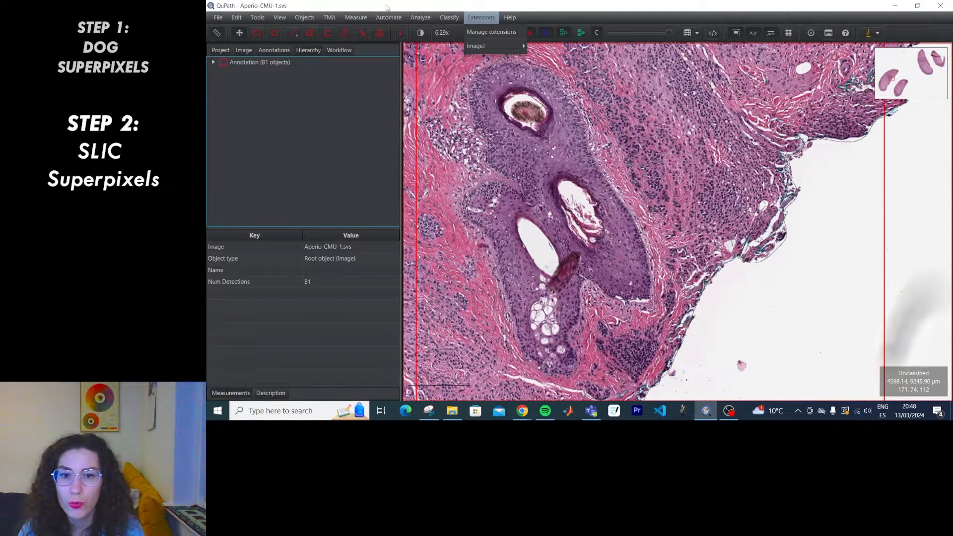
Select and delete the remaining 81 tiles from the annotation.
{"action": "left_click", "coordinate": [214, 62]}
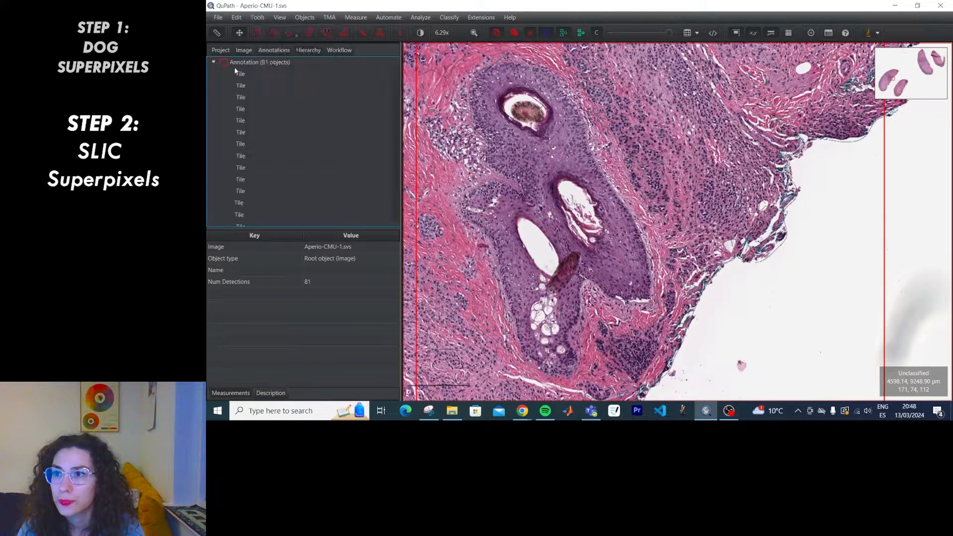
{"action": "left_click", "coordinate": [266, 75]}
{"action": "key", "text": "ctrl+a"}
{"action": "left_click", "coordinate": [305, 17]}
{"action": "mouse_move", "coordinate": [371, 34]}
{"action": "left_click", "coordinate": [404, 36]}
{"action": "left_click", "coordinate": [602, 221]}
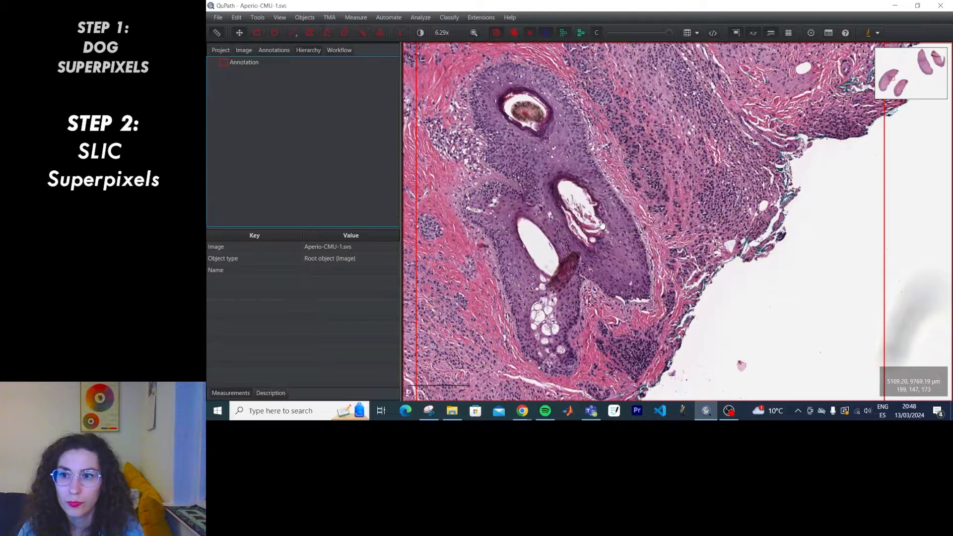
Run SLIC superpixel segmentation at 50 µm spacing with colour-deconvolved channels, producing 790 superpixels.
{"action": "left_click", "coordinate": [420, 17]}
{"action": "mouse_move", "coordinate": [449, 44]}
{"action": "left_click", "coordinate": [495, 56]}
{"action": "left_click", "coordinate": [525, 203]}
{"action": "left_click", "coordinate": [552, 217]}
{"action": "left_click", "coordinate": [601, 185]}
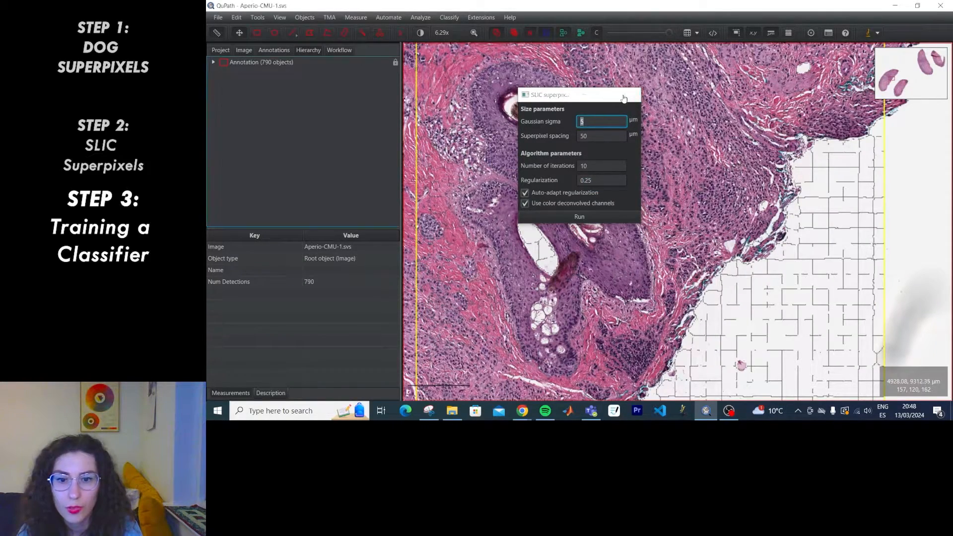
{"action": "left_click", "coordinate": [629, 95]}
{"action": "scroll", "coordinate": [569, 222], "scroll_direction": "up", "scroll_amount": 3}
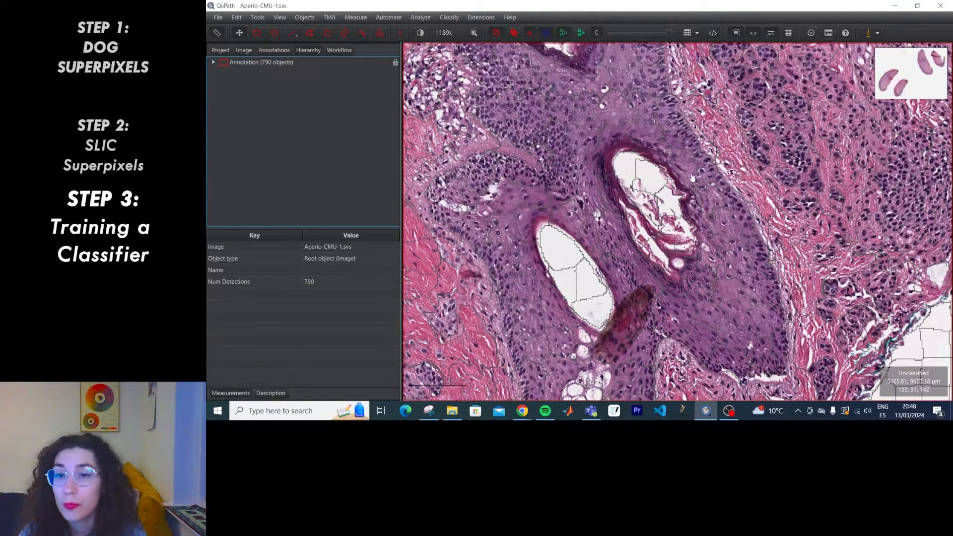
Compute OD sum, hematoxylin, eosin, red, blue and brightness intensity features, including min/max and Haralick, on all detections.
{"action": "left_click", "coordinate": [422, 18]}
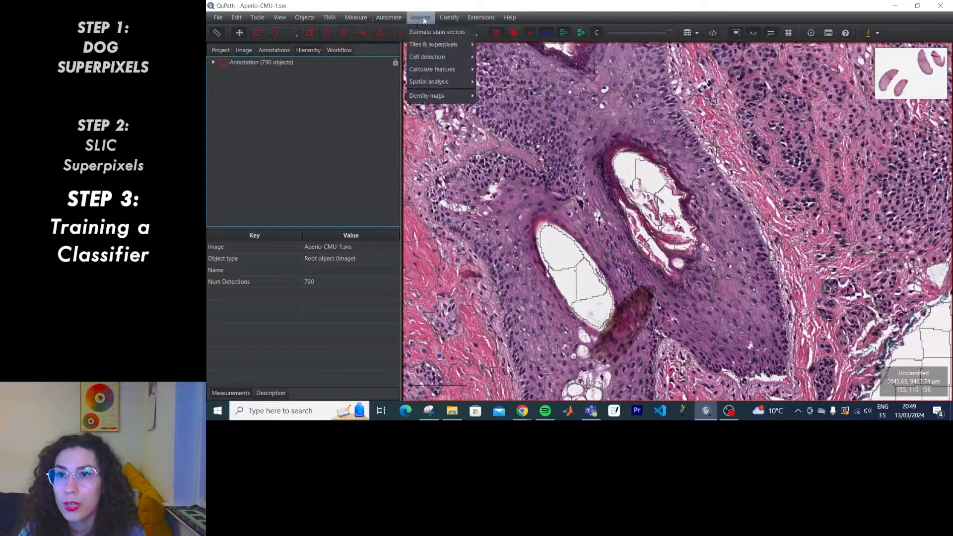
{"action": "mouse_move", "coordinate": [436, 68]}
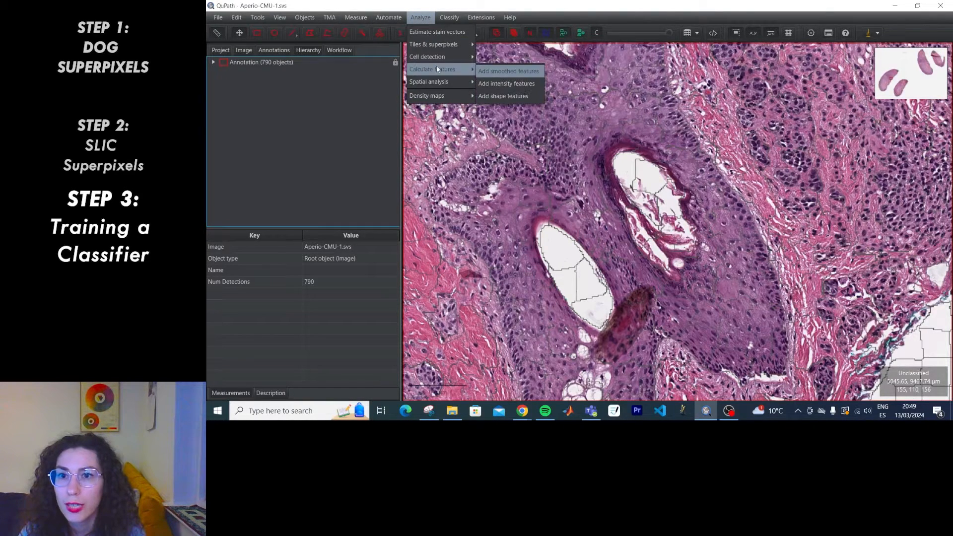
{"action": "left_click", "coordinate": [504, 83]}
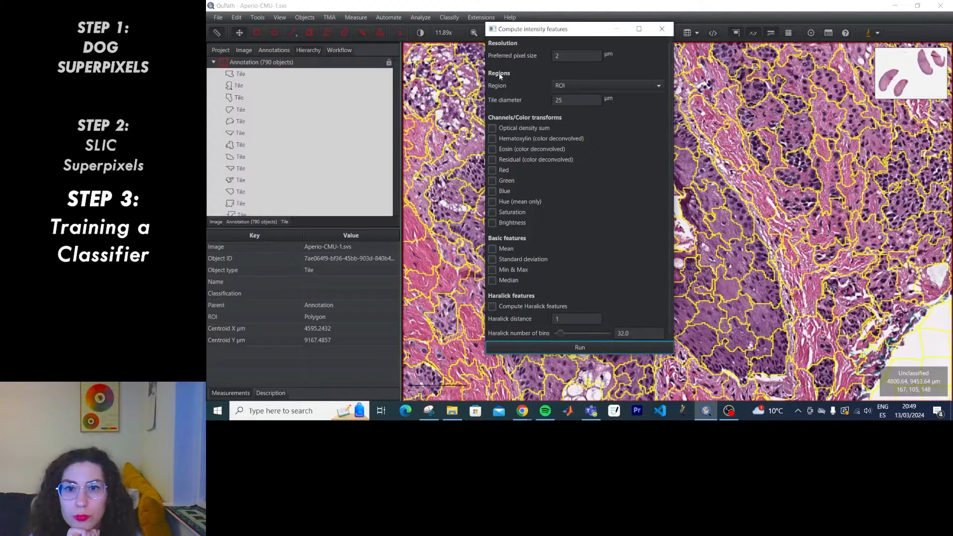
{"action": "left_click", "coordinate": [548, 127]}
{"action": "left_click", "coordinate": [544, 139]}
{"action": "left_click", "coordinate": [543, 150]}
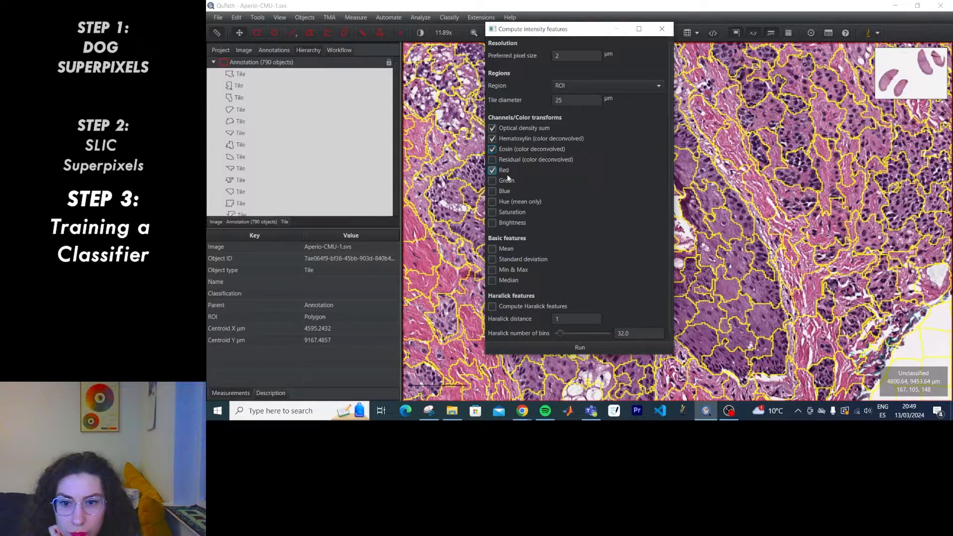
{"action": "left_click", "coordinate": [505, 223]}
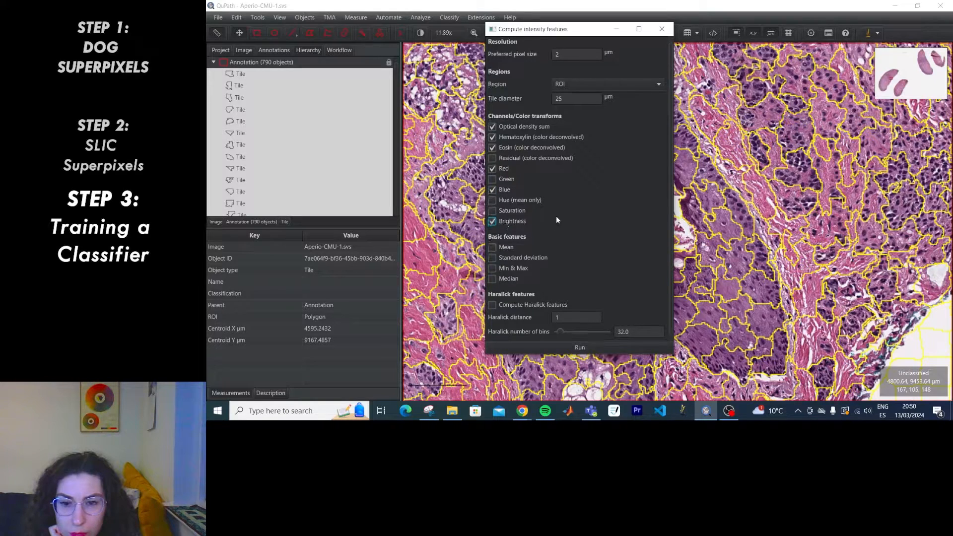
{"action": "left_click", "coordinate": [501, 270]}
{"action": "left_click", "coordinate": [580, 347]}
{"action": "left_click", "coordinate": [604, 190]}
{"action": "left_click", "coordinate": [596, 215]}
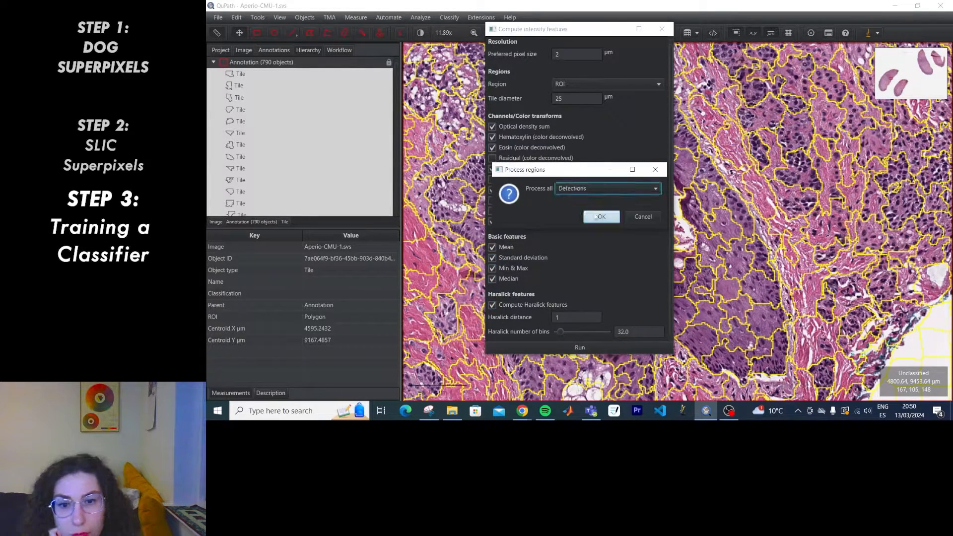
{"action": "left_click", "coordinate": [596, 218]}
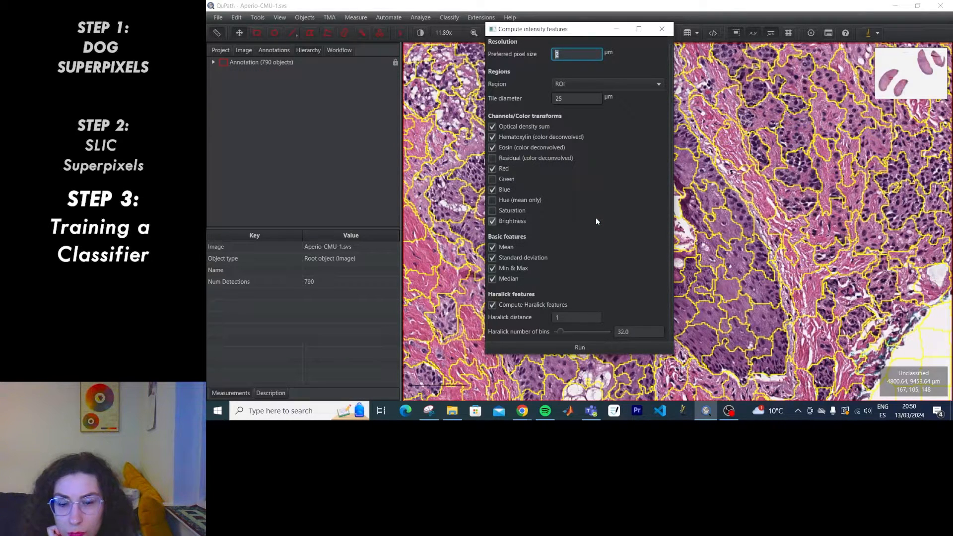
{"action": "left_click", "coordinate": [213, 63]}
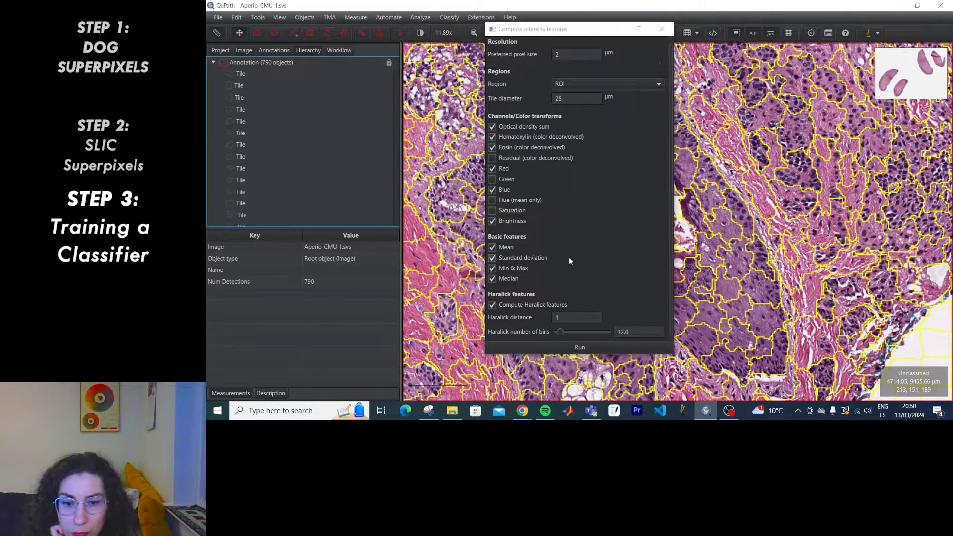
Check a tile's measurements in the detection table and plot the OD Sum standard deviation histogram.
{"action": "left_click_drag", "start_coordinate": [571, 29], "coordinate": [540, 142]}
{"action": "left_click", "coordinate": [689, 33]}
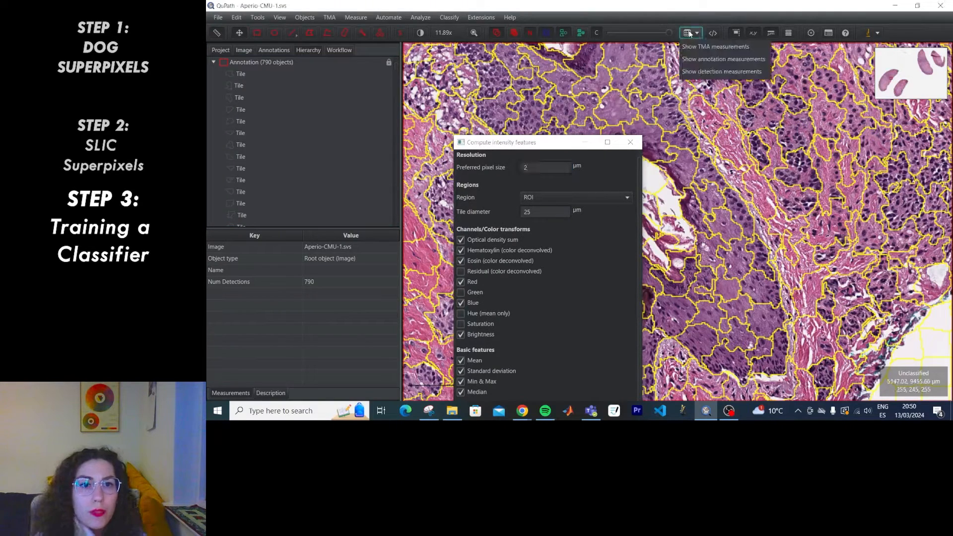
{"action": "left_click", "coordinate": [695, 71]}
{"action": "left_click", "coordinate": [626, 122]}
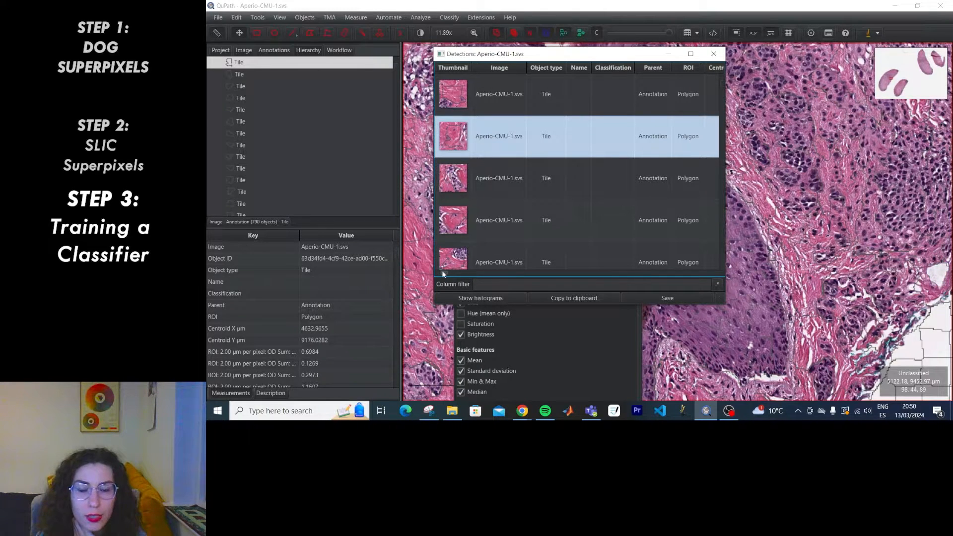
{"action": "mouse_move", "coordinate": [442, 270]}
{"action": "left_mouse_down"}
{"action": "mouse_move", "coordinate": [455, 274]}
{"action": "mouse_move", "coordinate": [425, 269]}
{"action": "left_mouse_up"}
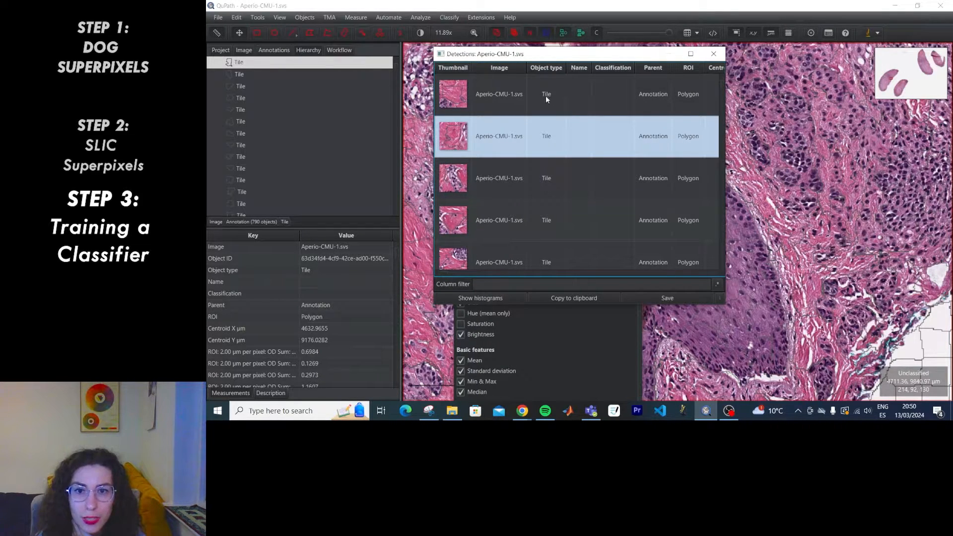
{"action": "left_click_drag", "start_coordinate": [445, 273], "coordinate": [435, 263]}
{"action": "left_click", "coordinate": [486, 298]}
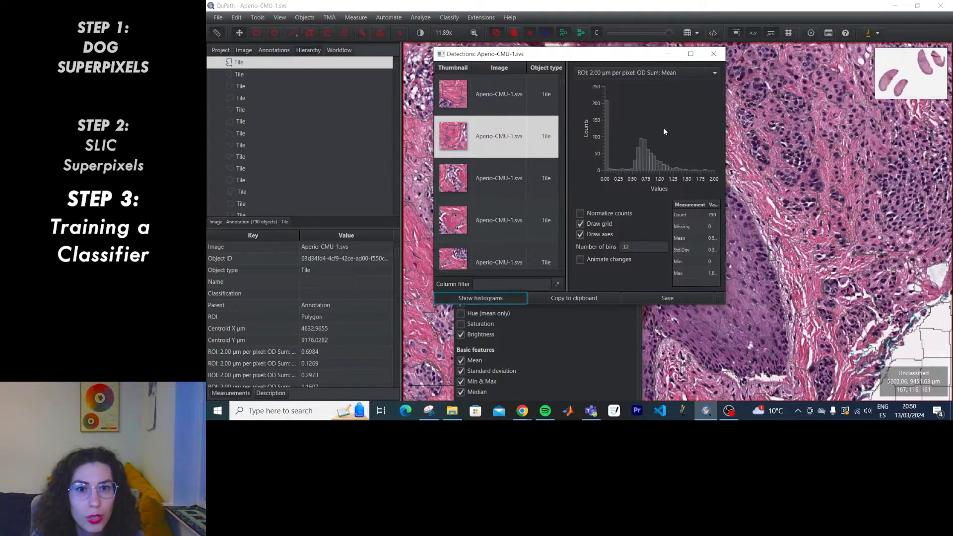
{"action": "left_click", "coordinate": [665, 73]}
{"action": "left_click", "coordinate": [668, 98]}
{"action": "left_click", "coordinate": [716, 55]}
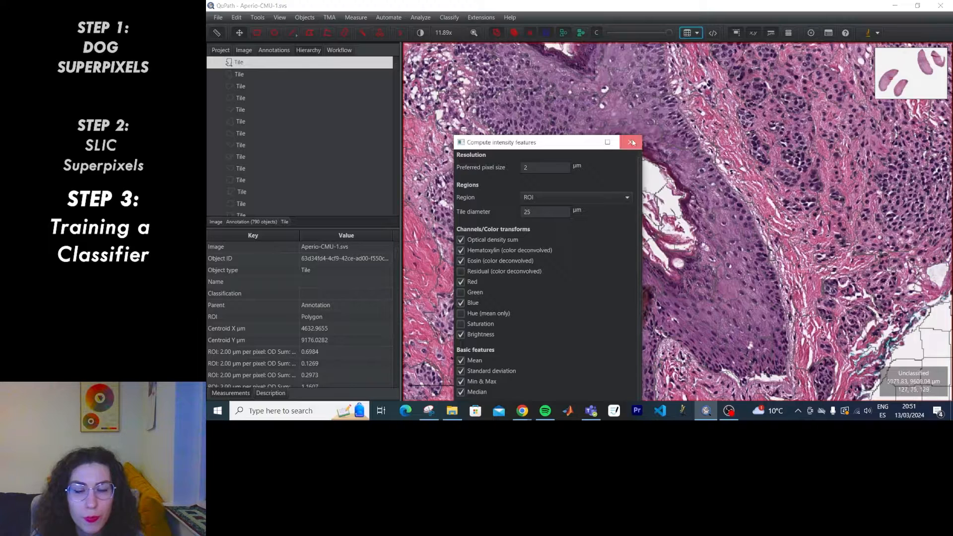
{"action": "left_click", "coordinate": [639, 139]}
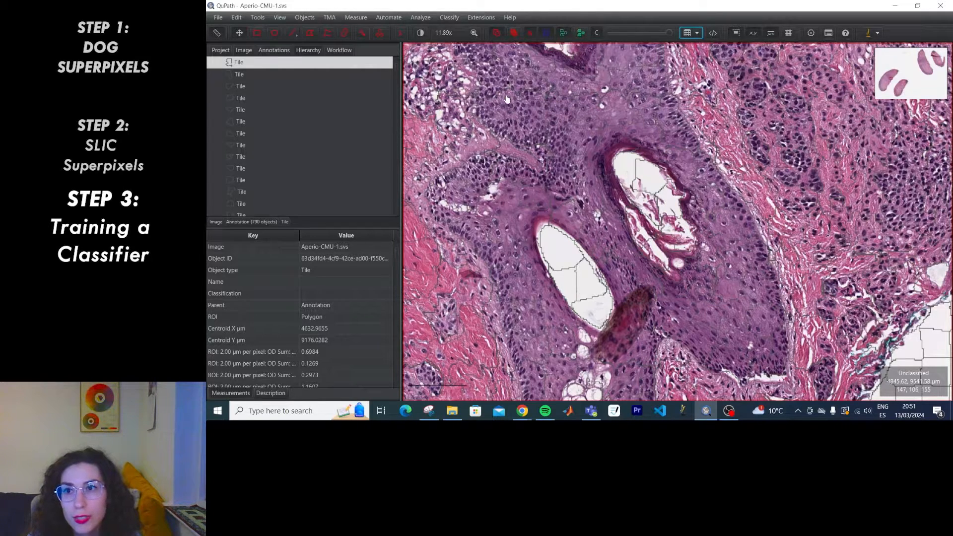
Show a measurement map colouring the tiles by Hematoxylin median, with detections filled.
{"action": "left_click", "coordinate": [356, 17]}
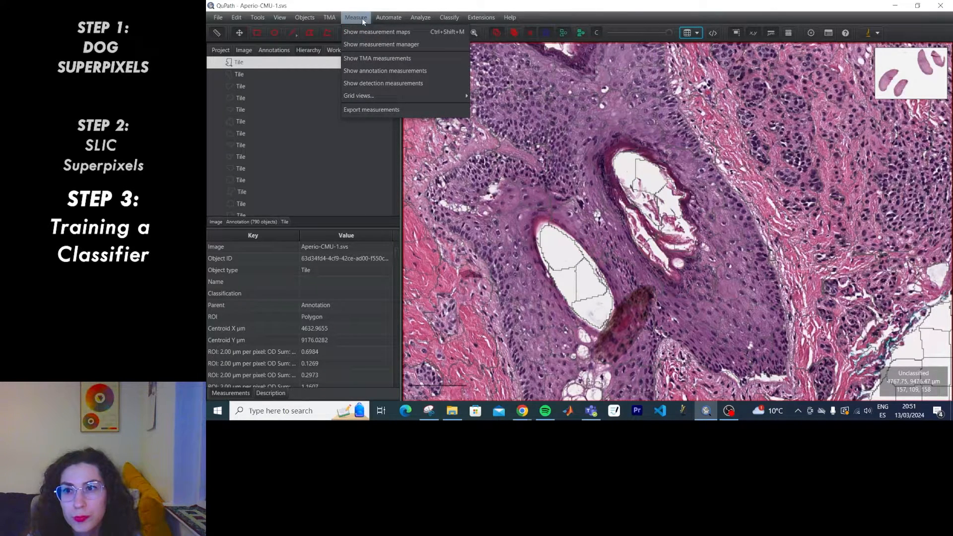
{"action": "left_click", "coordinate": [360, 33]}
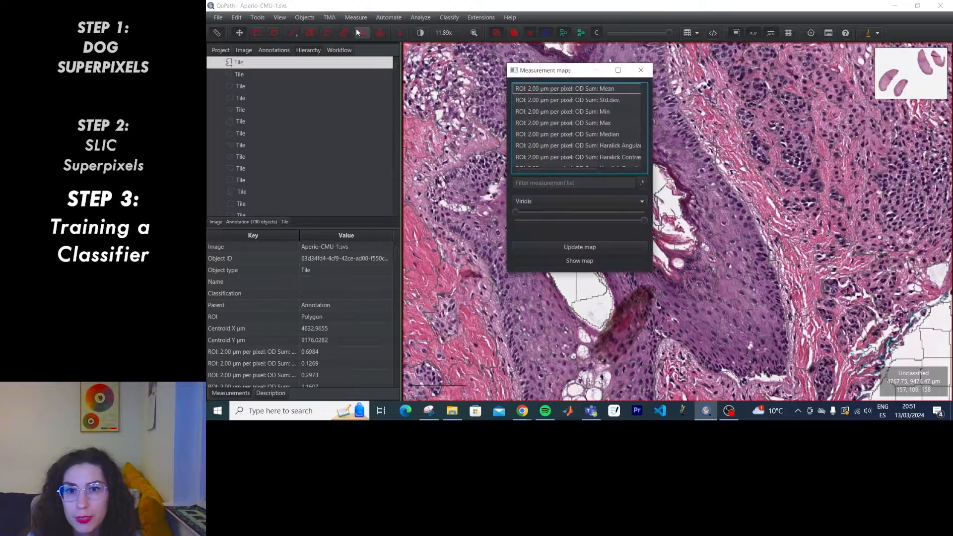
{"action": "left_click_drag", "start_coordinate": [567, 76], "coordinate": [328, 100]}
{"action": "scroll", "coordinate": [356, 154], "scroll_direction": "down", "scroll_amount": 5}
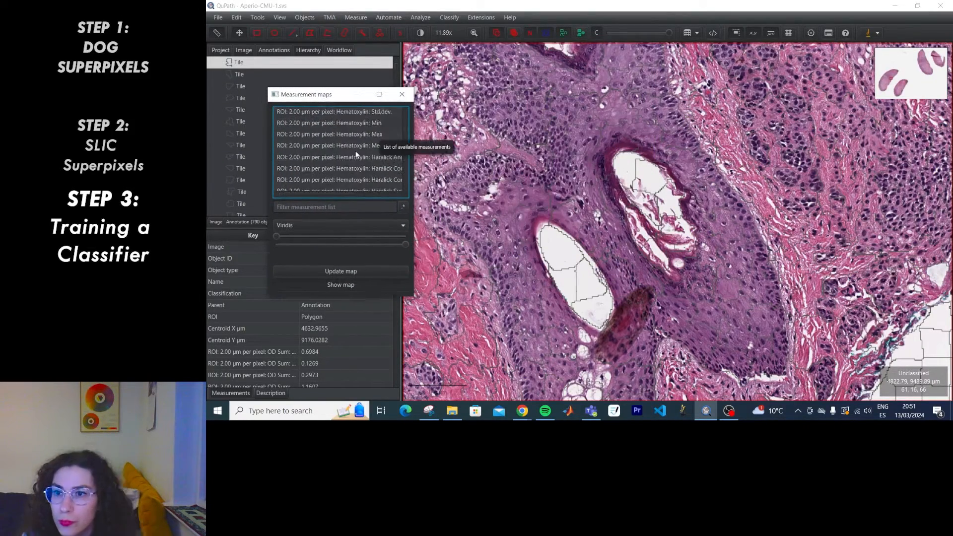
{"action": "left_click", "coordinate": [343, 147]}
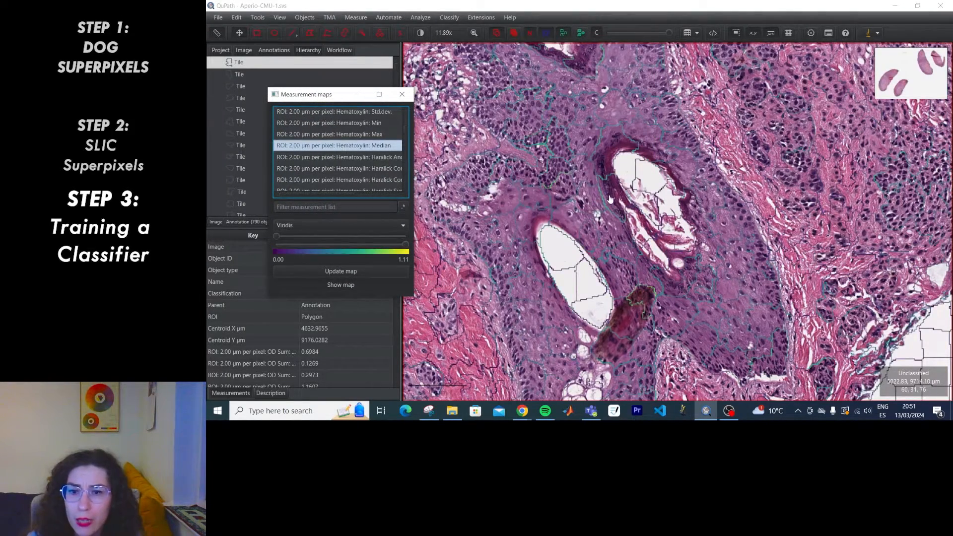
{"action": "scroll", "coordinate": [607, 196], "scroll_direction": "down", "scroll_amount": 4}
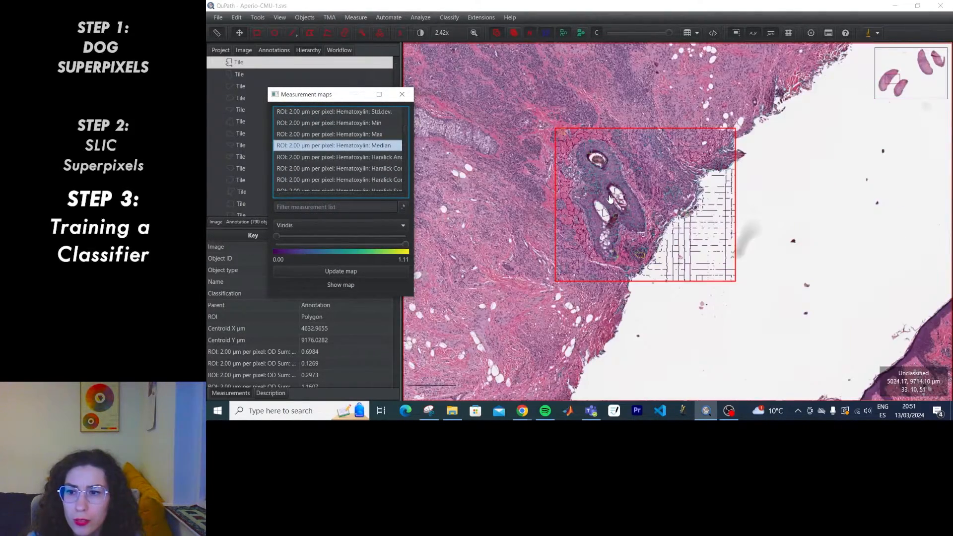
{"action": "left_click", "coordinate": [581, 33]}
{"action": "scroll", "coordinate": [775, 238], "scroll_direction": "up", "scroll_amount": 1}
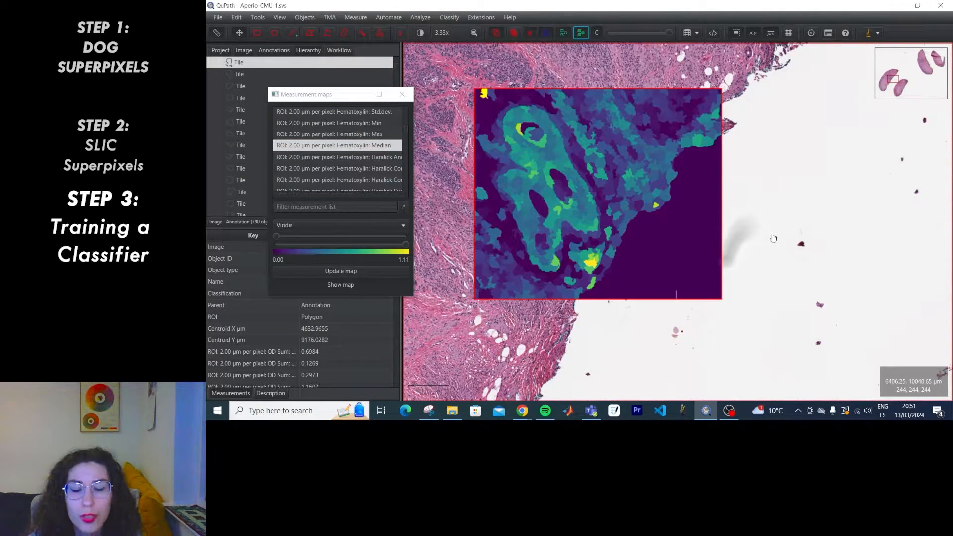
{"action": "scroll", "coordinate": [558, 218], "scroll_direction": "up", "scroll_amount": 1}
Preview the map with Haralick, Eosin and Red measurements, ending at Red Haralick Contrast.
{"action": "left_click_drag", "start_coordinate": [829, 185], "coordinate": [834, 220]}
{"action": "scroll", "coordinate": [364, 155], "scroll_direction": "down", "scroll_amount": 1}
{"action": "left_click", "coordinate": [378, 176]}
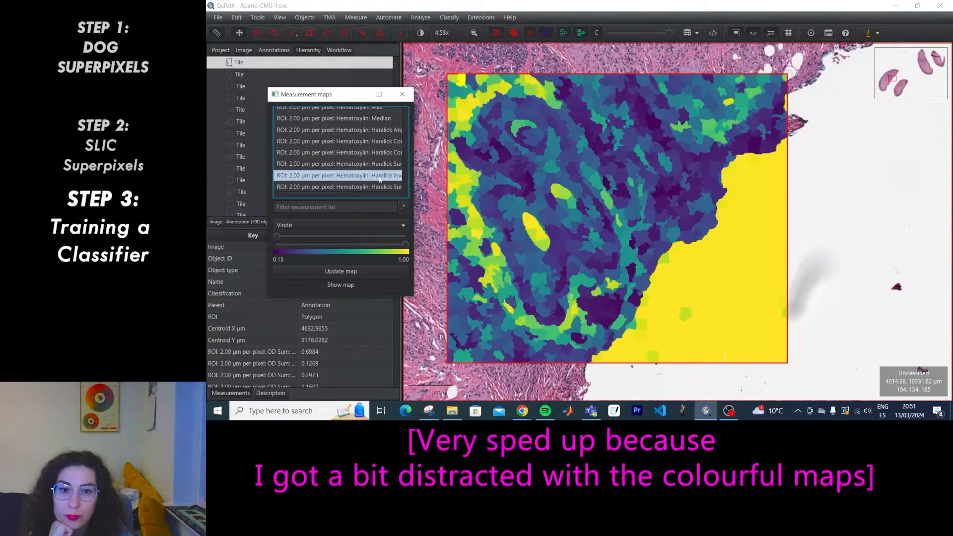
{"action": "scroll", "coordinate": [375, 177], "scroll_direction": "down", "scroll_amount": 3}
{"action": "left_click", "coordinate": [371, 176]}
{"action": "scroll", "coordinate": [361, 183], "scroll_direction": "up", "scroll_amount": 1}
{"action": "left_click", "coordinate": [368, 132]}
{"action": "mouse_move", "coordinate": [669, 33]}
{"action": "left_mouse_down"}
{"action": "mouse_move", "coordinate": [618, 38]}
{"action": "mouse_move", "coordinate": [671, 41]}
{"action": "left_mouse_up"}
{"action": "scroll", "coordinate": [346, 167], "scroll_direction": "down", "scroll_amount": 10}
{"action": "left_click", "coordinate": [346, 162]}
{"action": "left_click", "coordinate": [346, 173]}
{"action": "left_click", "coordinate": [351, 185]}
{"action": "scroll", "coordinate": [360, 171], "scroll_direction": "down", "scroll_amount": 4}
{"action": "left_click", "coordinate": [363, 149]}
{"action": "left_click", "coordinate": [363, 160]}
{"action": "left_click", "coordinate": [362, 172]}
Preview Brightness and OD Sum measurements, ending at OD Sum Haralick Inverse.
{"action": "scroll", "coordinate": [363, 171], "scroll_direction": "down", "scroll_amount": 5}
{"action": "left_click", "coordinate": [363, 161]}
{"action": "left_click", "coordinate": [364, 172]}
{"action": "scroll", "coordinate": [366, 163], "scroll_direction": "down", "scroll_amount": 4}
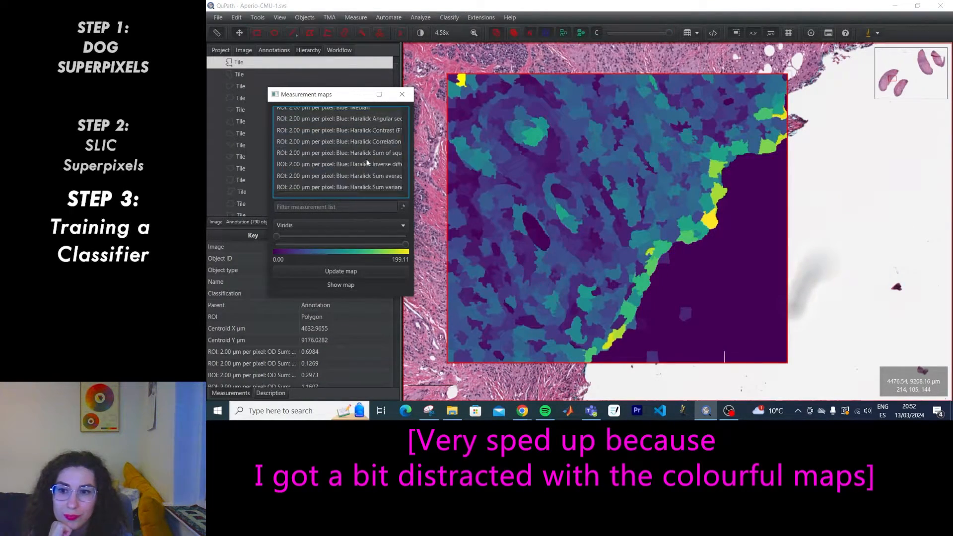
{"action": "left_click", "coordinate": [366, 164]}
{"action": "scroll", "coordinate": [362, 168], "scroll_direction": "down", "scroll_amount": 4}
{"action": "left_click", "coordinate": [364, 165]}
{"action": "left_click", "coordinate": [373, 151]}
{"action": "left_click", "coordinate": [375, 141]}
{"action": "scroll", "coordinate": [366, 169], "scroll_direction": "up", "scroll_amount": 5}
{"action": "left_click", "coordinate": [365, 152]}
{"action": "scroll", "coordinate": [358, 181], "scroll_direction": "up", "scroll_amount": 15}
{"action": "left_click", "coordinate": [395, 111]}
{"action": "left_click", "coordinate": [392, 120]}
{"action": "left_click", "coordinate": [389, 131]}
Return the map to Hematoxylin Median, scaled 0.00–1.11 with Viridis, and briefly fade it.
{"action": "key", "text": "Down"}
{"action": "key", "text": "Down"}
{"action": "key", "text": "Down"}
{"action": "key", "text": "Down"}
{"action": "key", "text": "Down"}
{"action": "key", "text": "Down"}
{"action": "key", "text": "Down"}
{"action": "key", "text": "Down"}
{"action": "key", "text": "Down"}
{"action": "key", "text": "Down"}
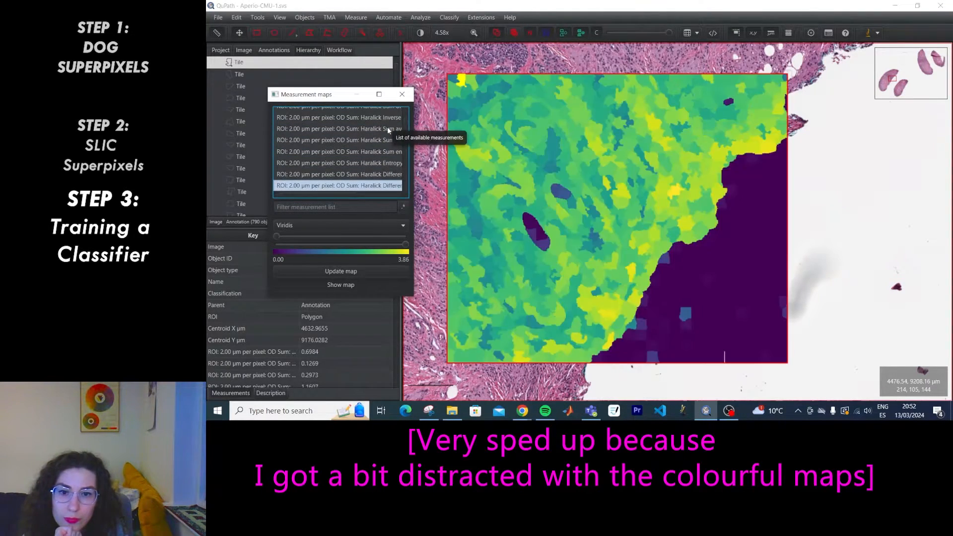
{"action": "key", "text": "Down"}
{"action": "key", "text": "Down"}
{"action": "key", "text": "Down"}
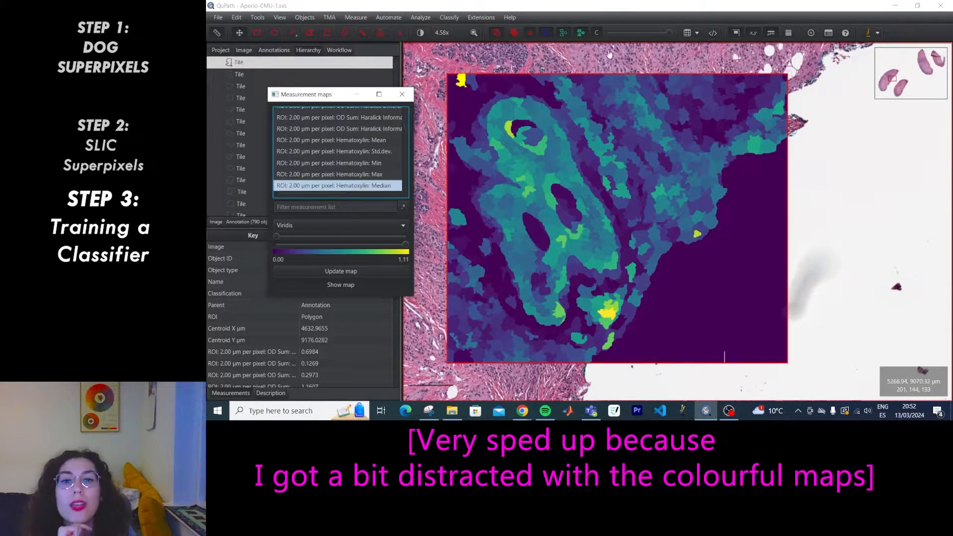
{"action": "mouse_move", "coordinate": [669, 32]}
{"action": "left_mouse_down"}
{"action": "mouse_move", "coordinate": [612, 35]}
{"action": "mouse_move", "coordinate": [663, 35]}
{"action": "left_mouse_up"}
{"action": "key", "text": "alt+Tab"}
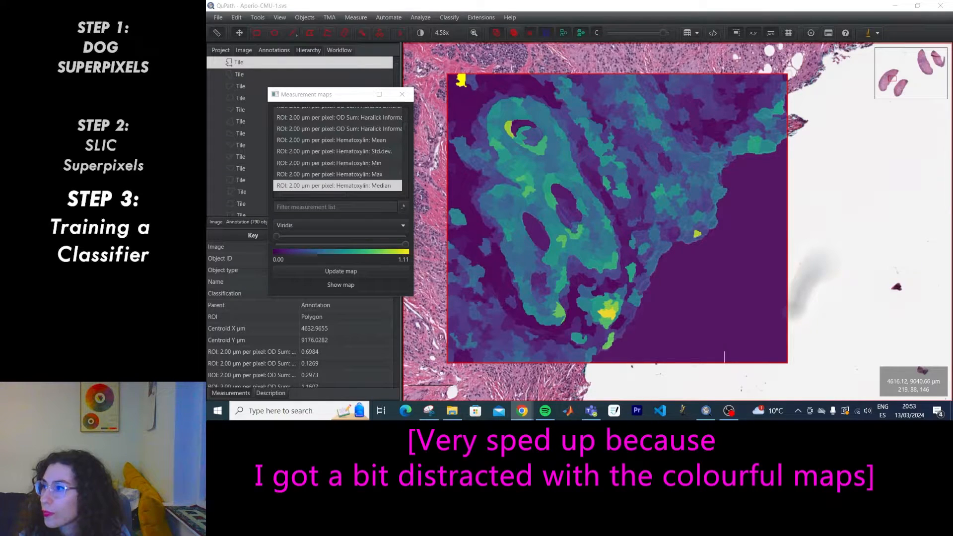
Open Train object classifier beside the annotation class list and fade the map to show tissue.
{"action": "left_click", "coordinate": [417, 18]}
{"action": "mouse_move", "coordinate": [426, 59]}
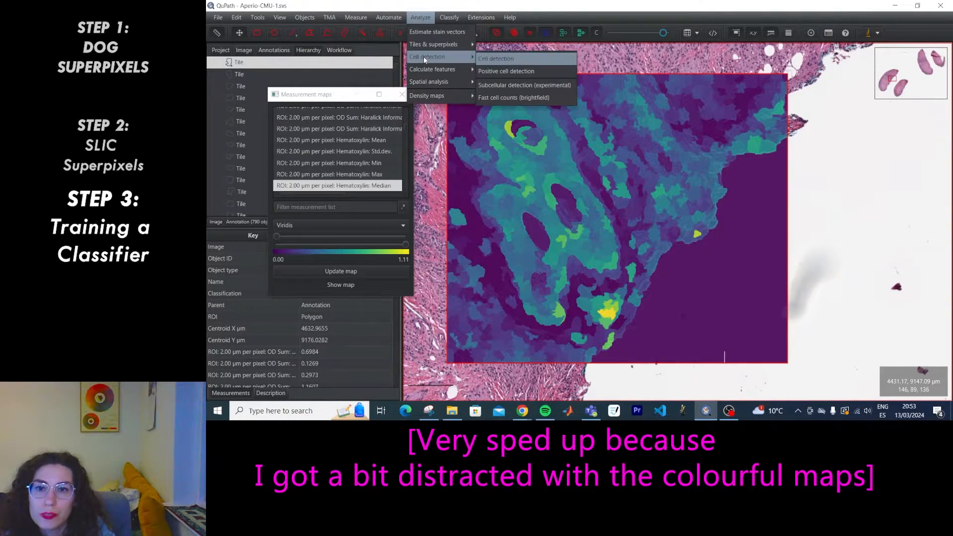
{"action": "mouse_move", "coordinate": [450, 28]}
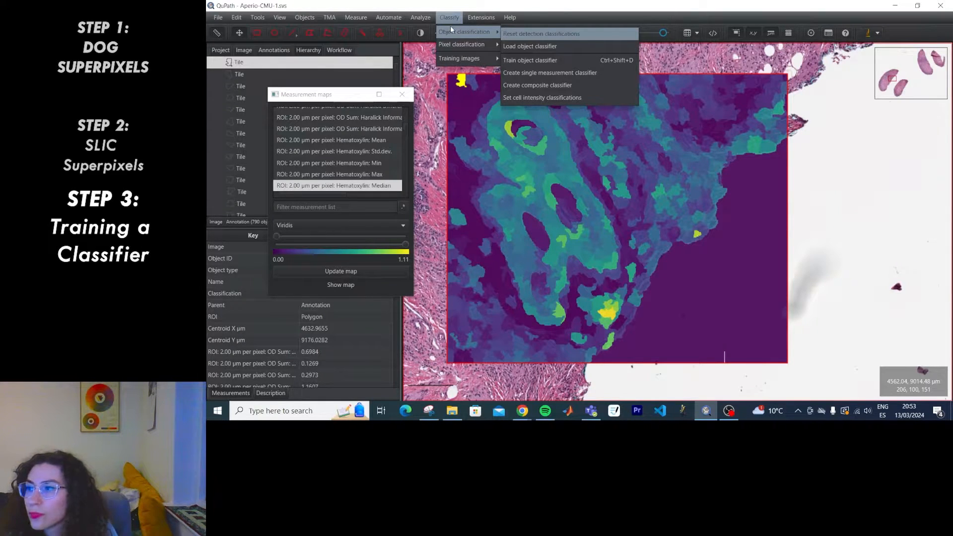
{"action": "left_click", "coordinate": [529, 60]}
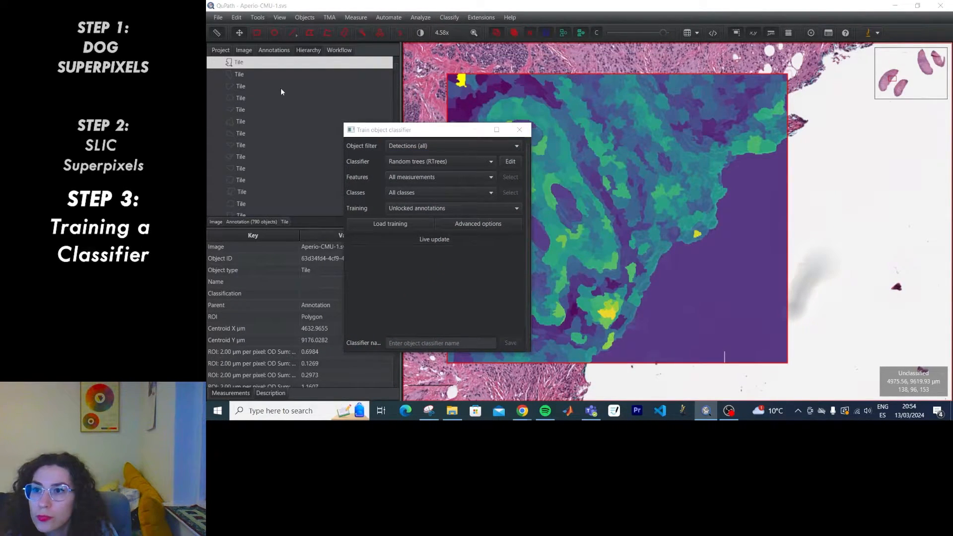
{"action": "left_click", "coordinate": [275, 51]}
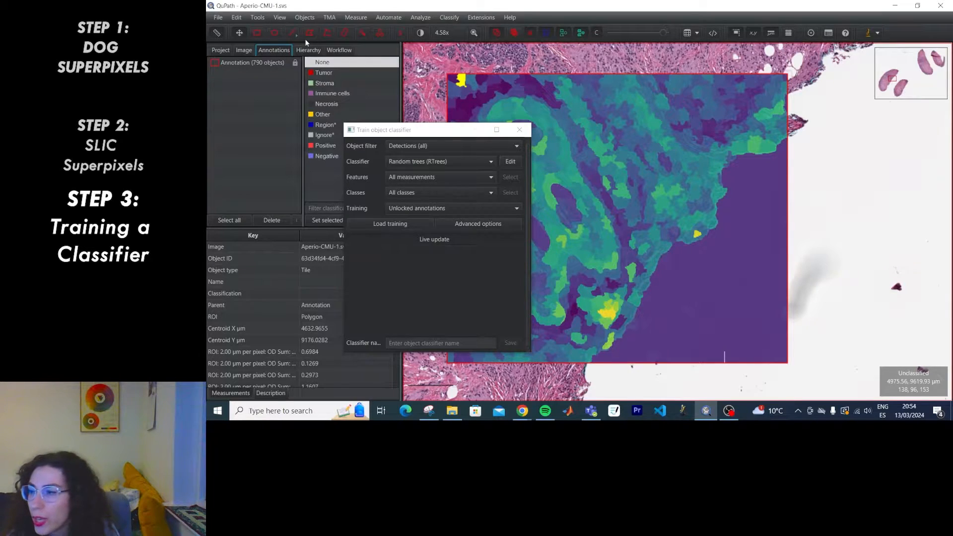
{"action": "key", "text": "alt+Tab"}
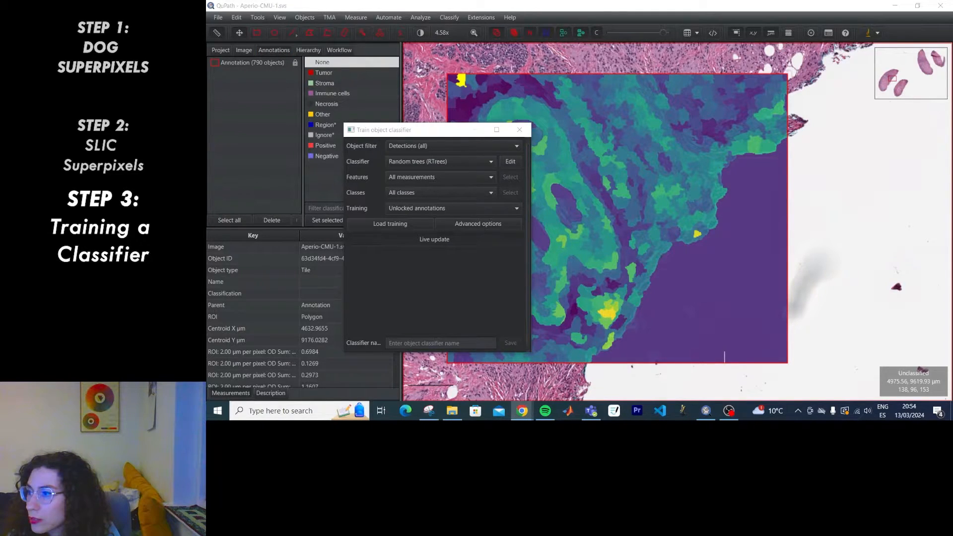
{"action": "left_click_drag", "start_coordinate": [427, 131], "coordinate": [320, 156]}
{"action": "left_click_drag", "start_coordinate": [659, 33], "coordinate": [609, 33]}
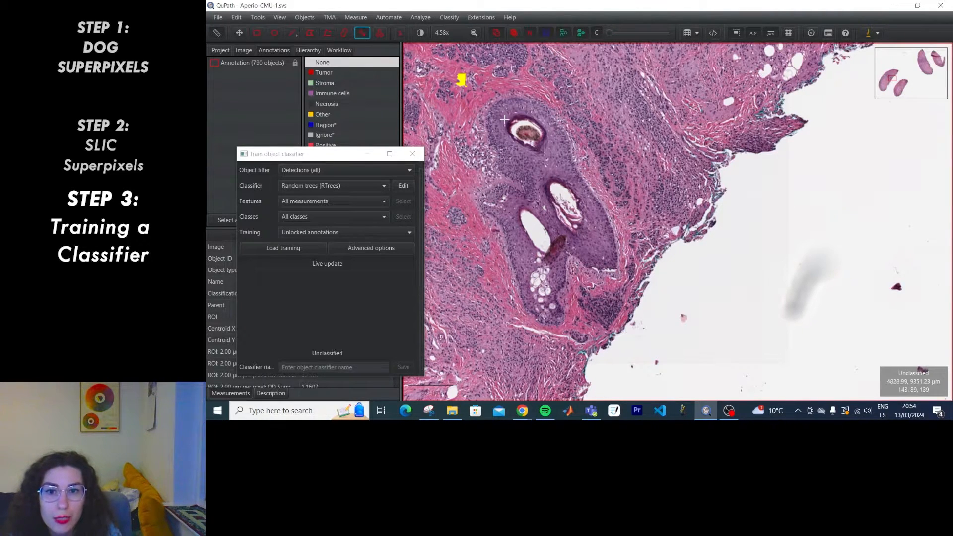
Paint three annotations around the gland and classify each as Tumor.
{"action": "mouse_move", "coordinate": [507, 111]}
{"action": "left_mouse_down"}
{"action": "mouse_move", "coordinate": [501, 144]}
{"action": "mouse_move", "coordinate": [512, 174]}
{"action": "mouse_move", "coordinate": [556, 164]}
{"action": "mouse_move", "coordinate": [551, 128]}
{"action": "left_mouse_up"}
{"action": "right_click", "coordinate": [506, 158]}
{"action": "mouse_move", "coordinate": [530, 176]}
{"action": "left_click", "coordinate": [586, 191]}
{"action": "left_click_drag", "start_coordinate": [492, 198], "coordinate": [526, 219]}
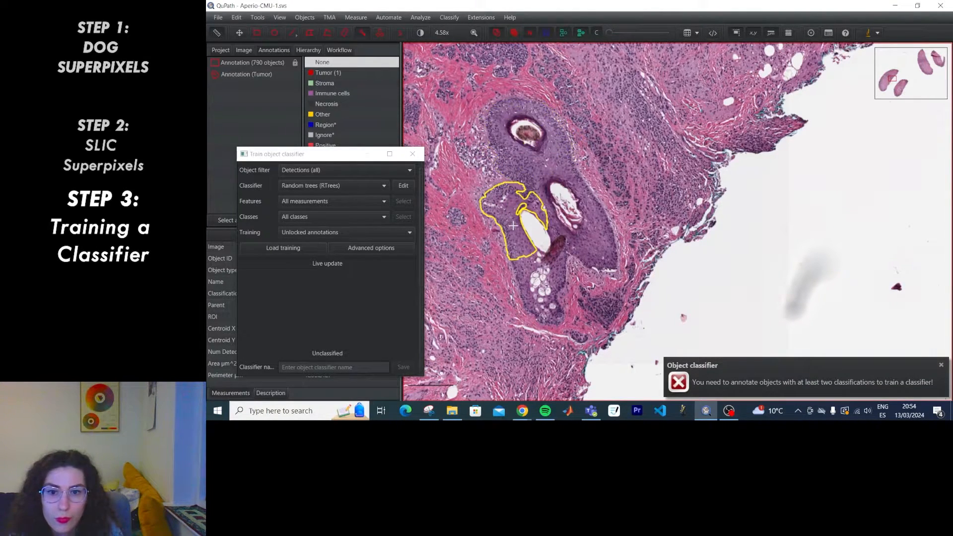
{"action": "right_click", "coordinate": [510, 223]}
{"action": "mouse_move", "coordinate": [528, 241]}
{"action": "left_click", "coordinate": [578, 256]}
{"action": "left_click_drag", "start_coordinate": [596, 222], "coordinate": [599, 256]}
{"action": "right_click", "coordinate": [599, 257]}
{"action": "mouse_move", "coordinate": [640, 276]}
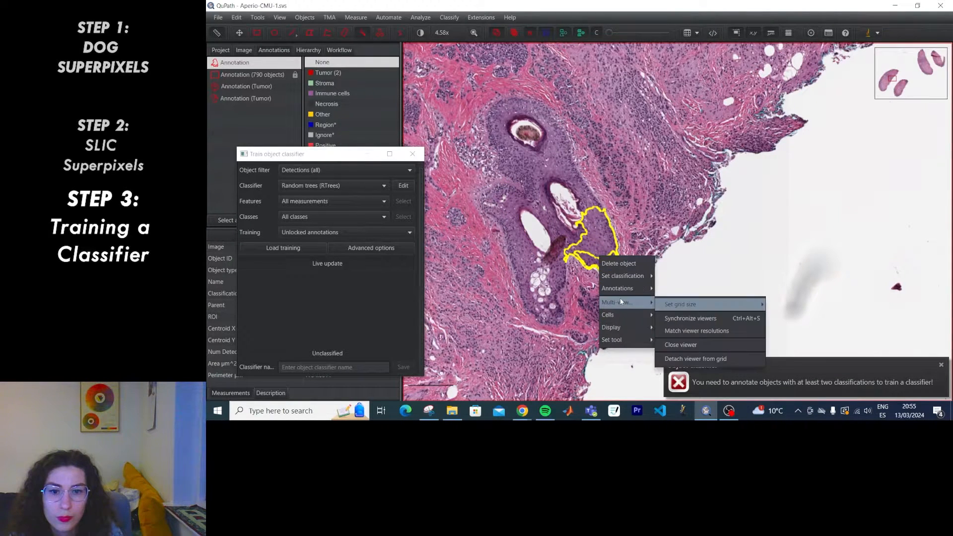
{"action": "left_click", "coordinate": [679, 290]}
Paint upper-left and lower-left stroma annotations and classify both as Stroma.
{"action": "mouse_move", "coordinate": [458, 174]}
{"action": "left_mouse_down"}
{"action": "mouse_move", "coordinate": [444, 144]}
{"action": "mouse_move", "coordinate": [465, 201]}
{"action": "left_mouse_up"}
{"action": "right_click", "coordinate": [458, 166]}
{"action": "mouse_move", "coordinate": [486, 185]}
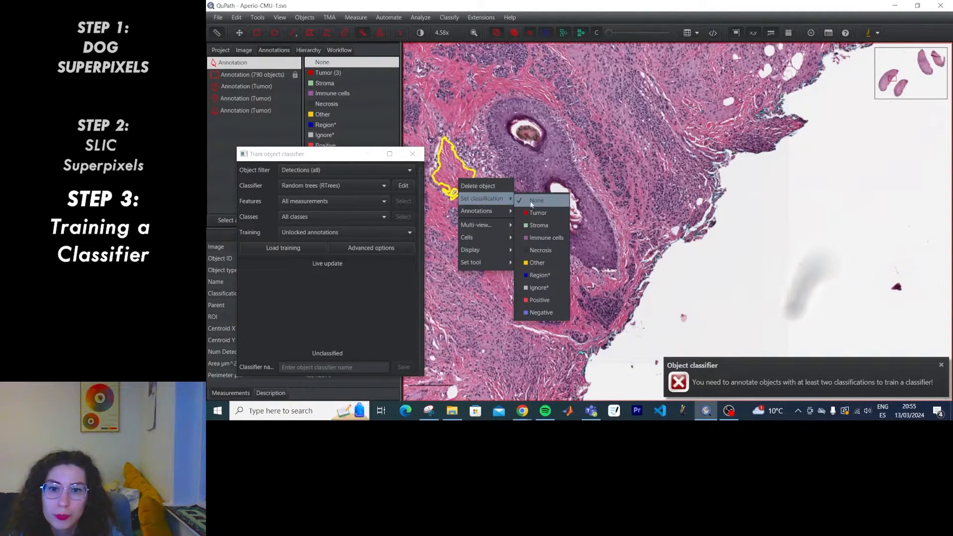
{"action": "left_click", "coordinate": [539, 212]}
{"action": "left_click_drag", "start_coordinate": [471, 249], "coordinate": [500, 278]}
{"action": "right_click", "coordinate": [498, 271]}
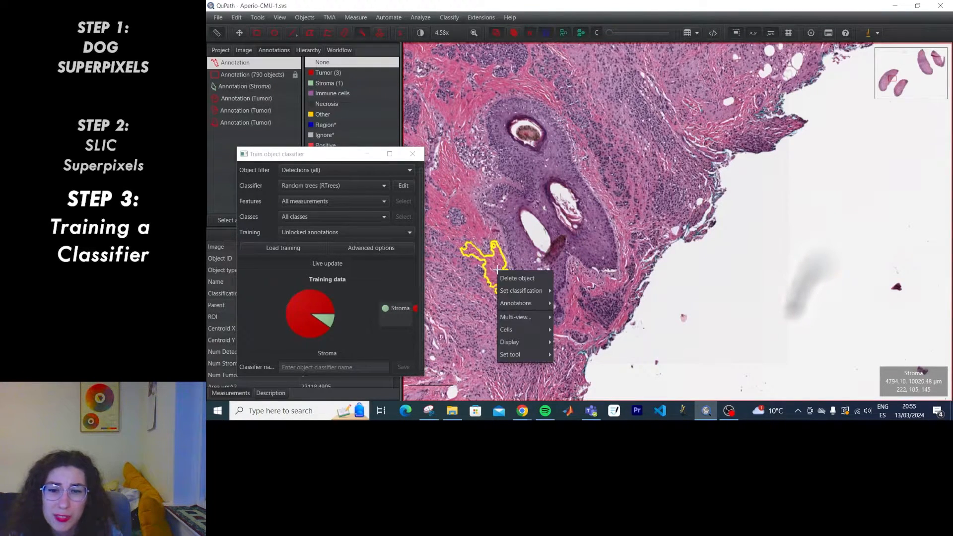
{"action": "left_click", "coordinate": [576, 306]}
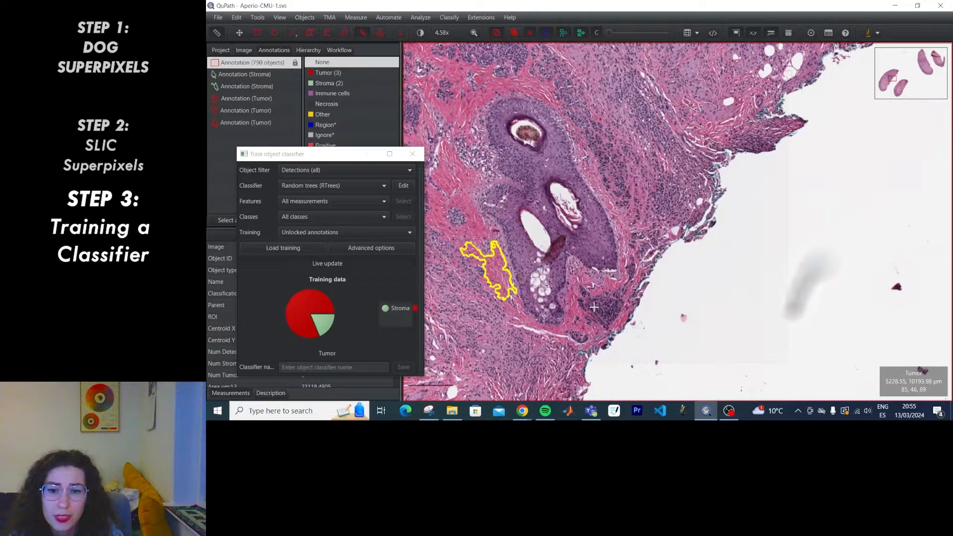
Add Stroma annotations on the strip beside the gland and above its top.
{"action": "left_click_drag", "start_coordinate": [597, 179], "coordinate": [597, 185]}
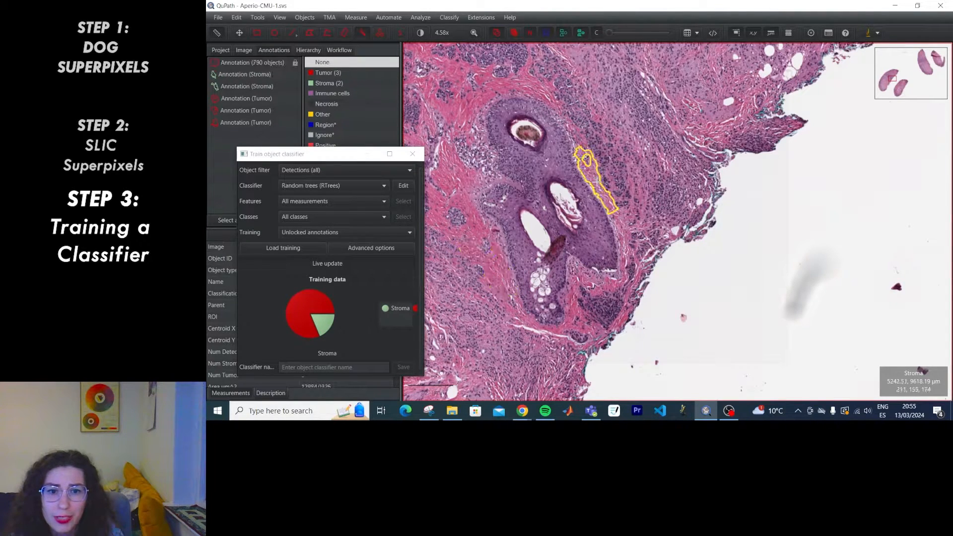
{"action": "right_click", "coordinate": [598, 187]}
{"action": "mouse_move", "coordinate": [623, 202]}
{"action": "left_click", "coordinate": [677, 230]}
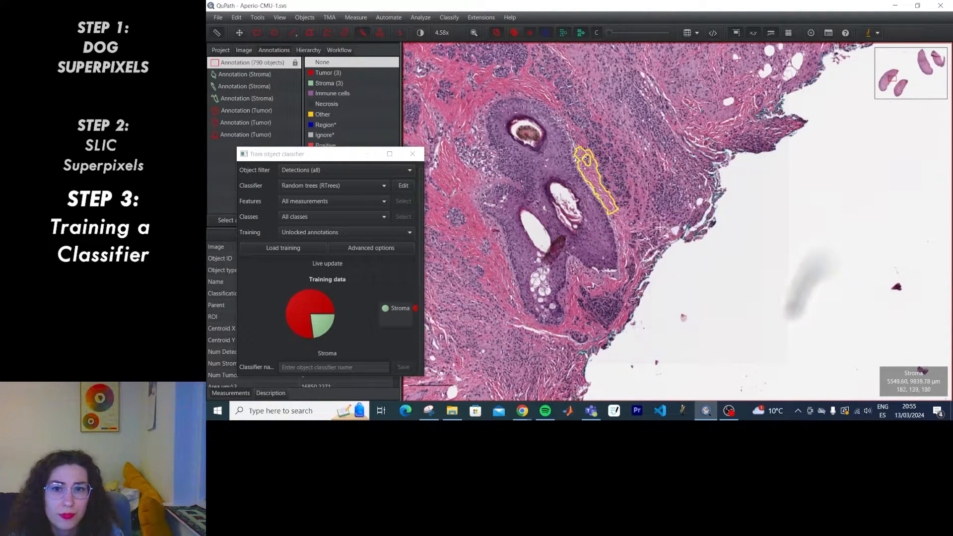
{"action": "left_click_drag", "start_coordinate": [492, 86], "coordinate": [520, 85]}
{"action": "right_click", "coordinate": [520, 84]}
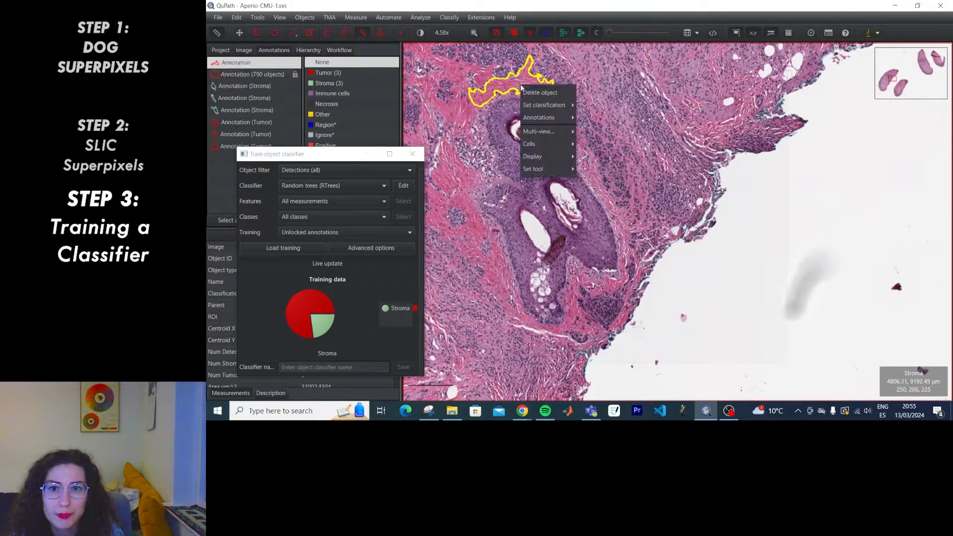
{"action": "mouse_move", "coordinate": [545, 101]}
{"action": "left_click", "coordinate": [601, 128]}
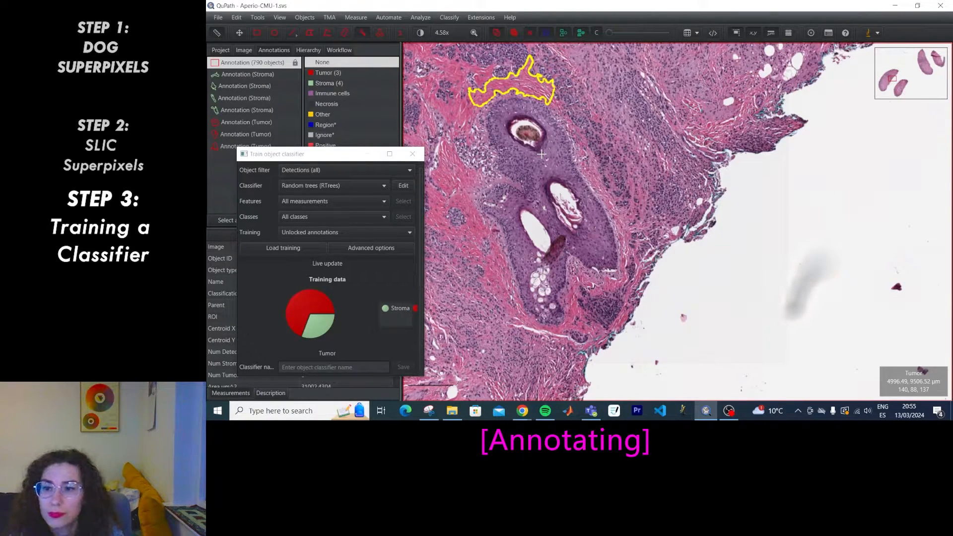
Show detections as outlines and fill annotations with their class colours.
{"action": "left_click_drag", "start_coordinate": [610, 33], "coordinate": [669, 33]}
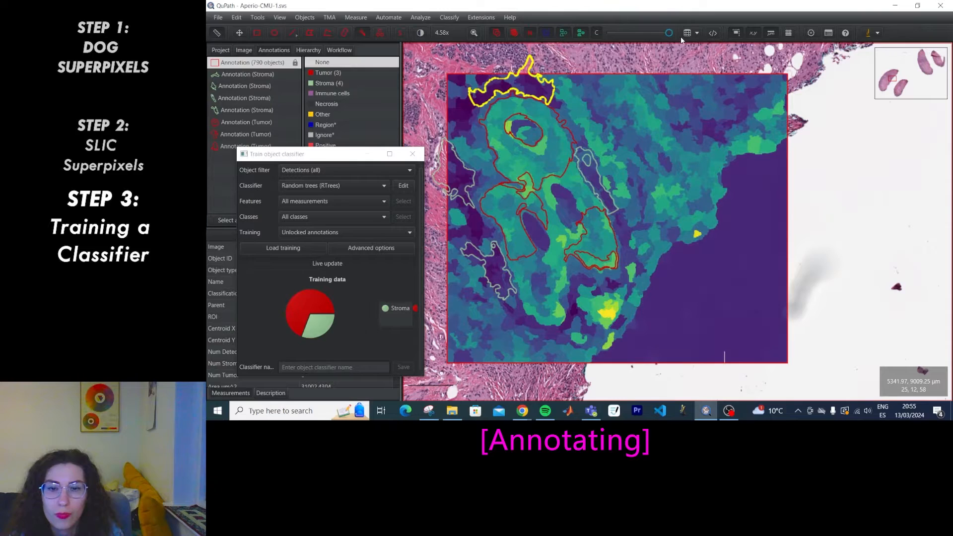
{"action": "left_click_drag", "start_coordinate": [339, 160], "coordinate": [344, 111]}
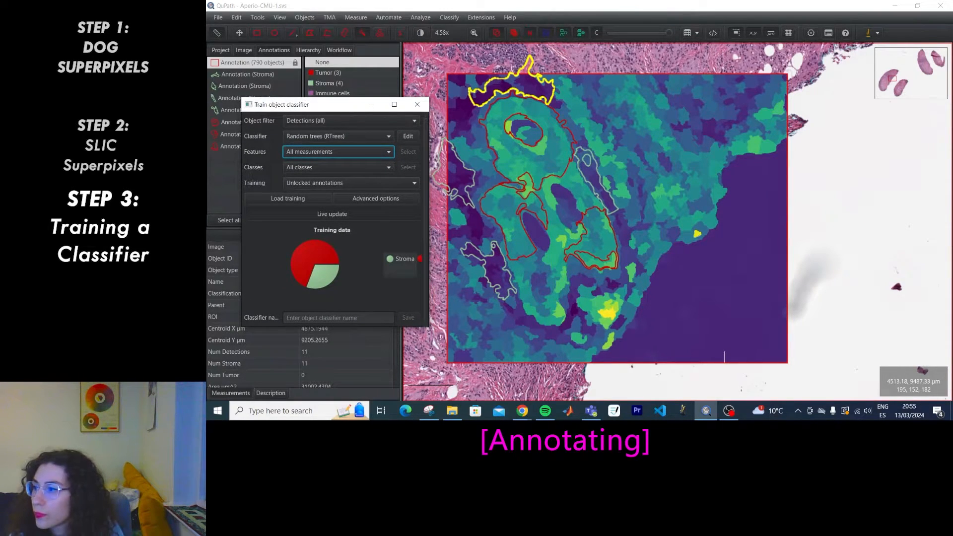
{"action": "left_click", "coordinate": [581, 33]}
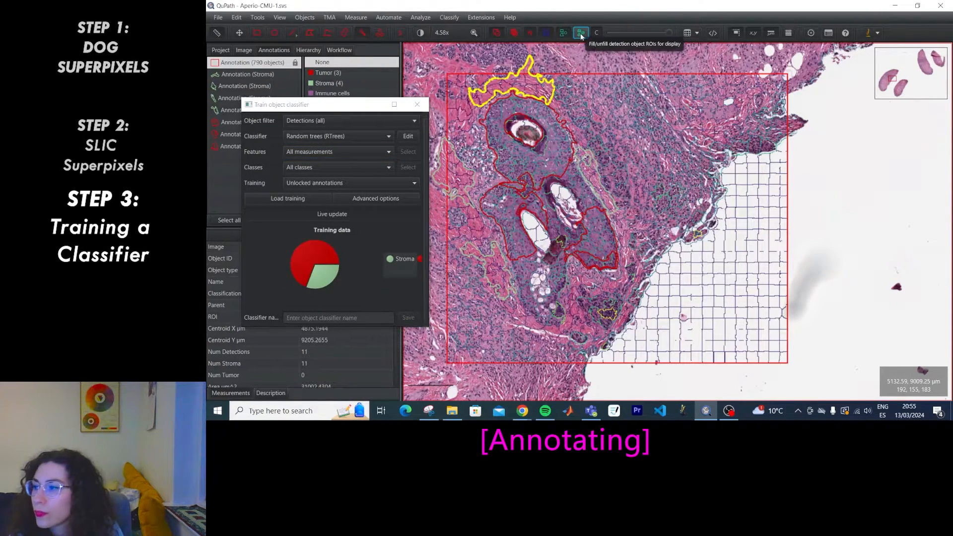
{"action": "left_click", "coordinate": [514, 33]}
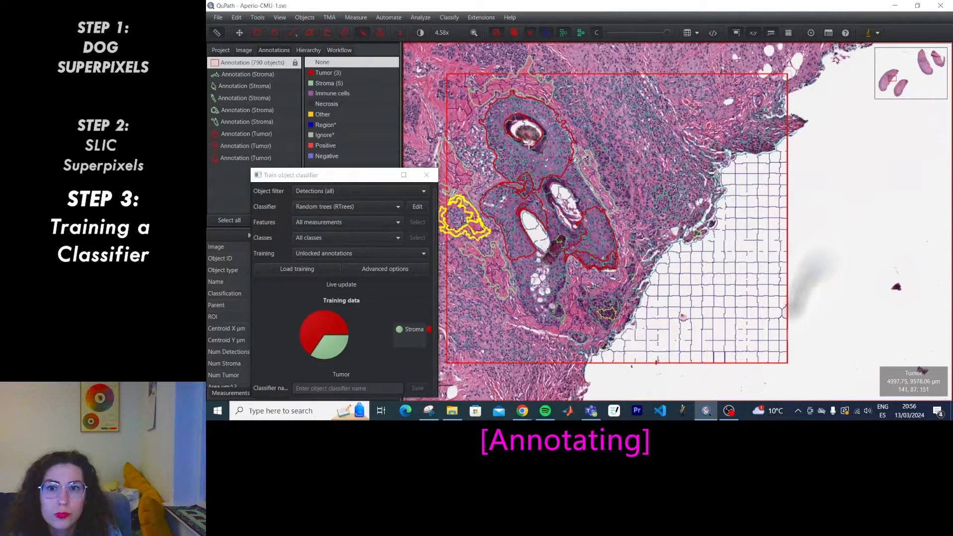
Outline stroma at the top-left and left edge, classifying both as Stroma.
{"action": "left_click_drag", "start_coordinate": [454, 93], "coordinate": [447, 67]}
{"action": "right_click", "coordinate": [445, 65]}
{"action": "mouse_move", "coordinate": [470, 92]}
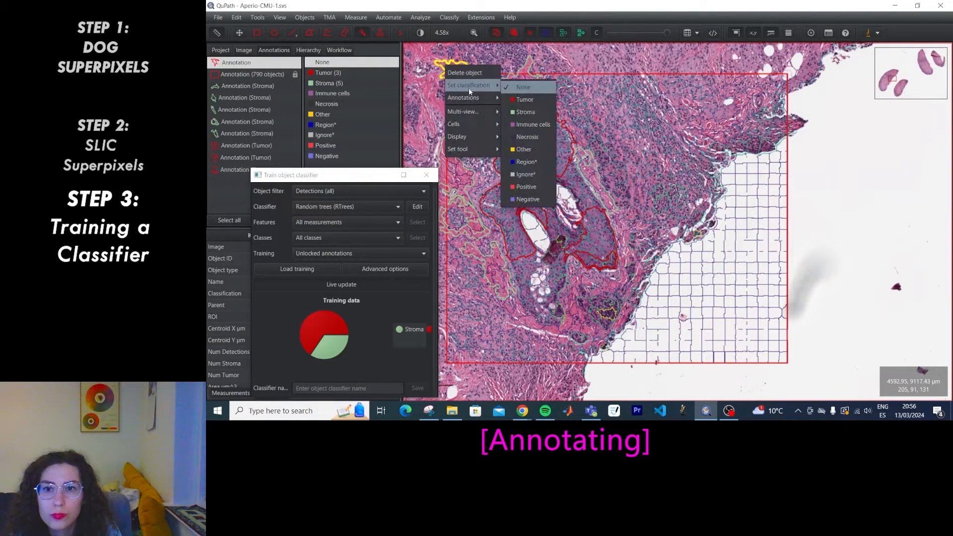
{"action": "left_click", "coordinate": [525, 112]}
{"action": "left_click_drag", "start_coordinate": [435, 105], "coordinate": [419, 143]}
{"action": "right_click", "coordinate": [420, 143]}
{"action": "mouse_move", "coordinate": [443, 168]}
{"action": "left_click", "coordinate": [507, 183]}
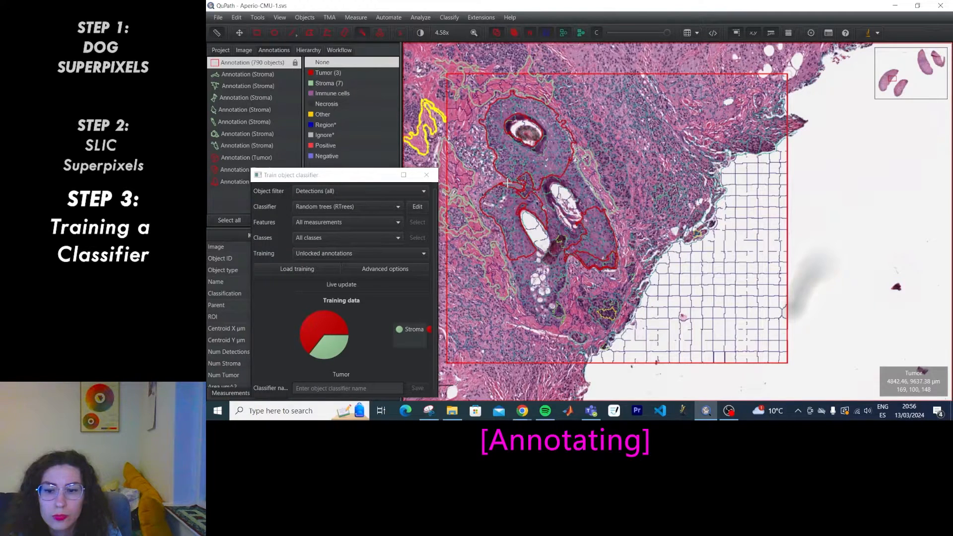
Add Stroma annotations right of and below the tumour, then open Measurement maps.
{"action": "left_click_drag", "start_coordinate": [581, 276], "coordinate": [611, 265]}
{"action": "right_click", "coordinate": [591, 280]}
{"action": "mouse_move", "coordinate": [612, 299]}
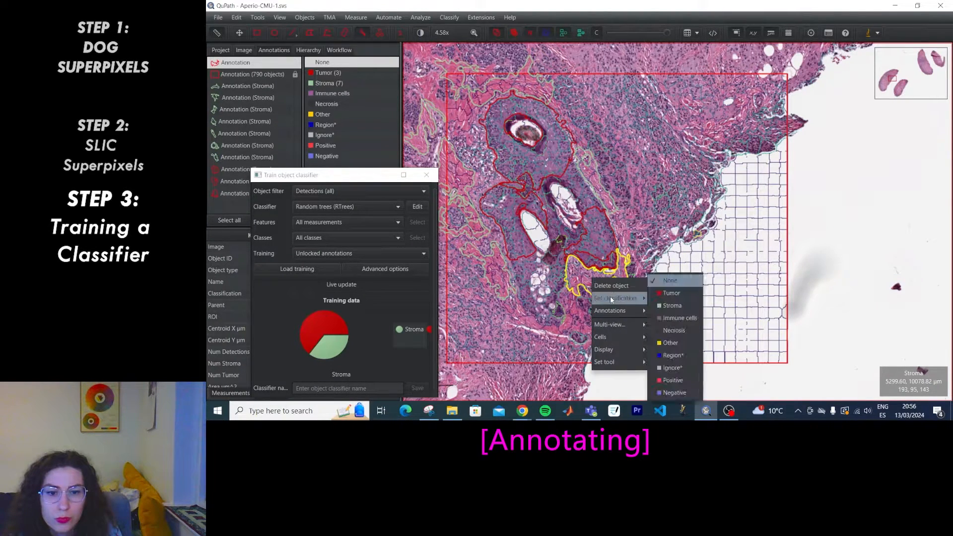
{"action": "left_click", "coordinate": [671, 305]}
{"action": "left_click_drag", "start_coordinate": [504, 298], "coordinate": [528, 317]}
{"action": "right_click", "coordinate": [534, 312]}
{"action": "mouse_move", "coordinate": [559, 329]}
{"action": "left_click", "coordinate": [612, 306]}
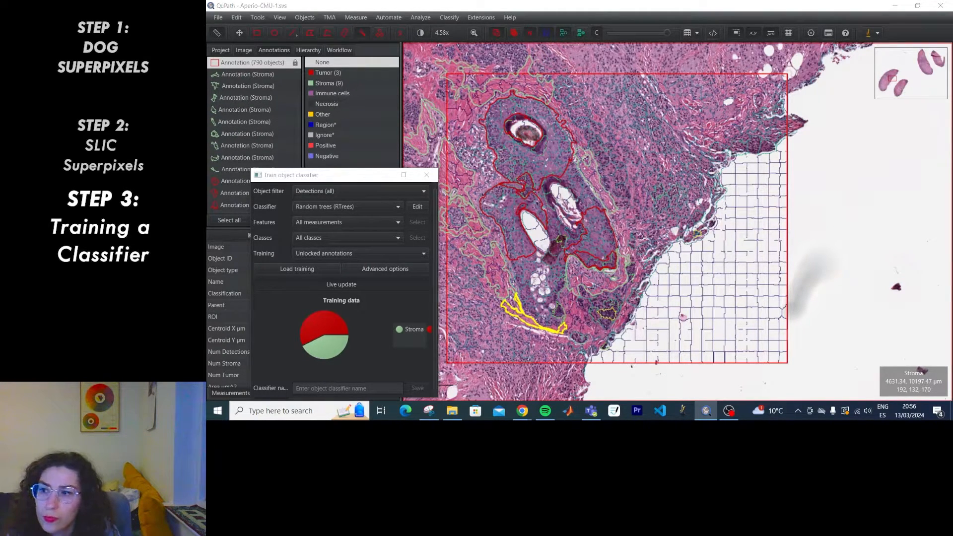
{"action": "key", "text": "ctrl+shift+m"}
{"action": "left_click_drag", "start_coordinate": [353, 166], "coordinate": [390, 161]}
Update the measurement map, close it, and fade detections to nearly transparent.
{"action": "left_click", "coordinate": [579, 35]}
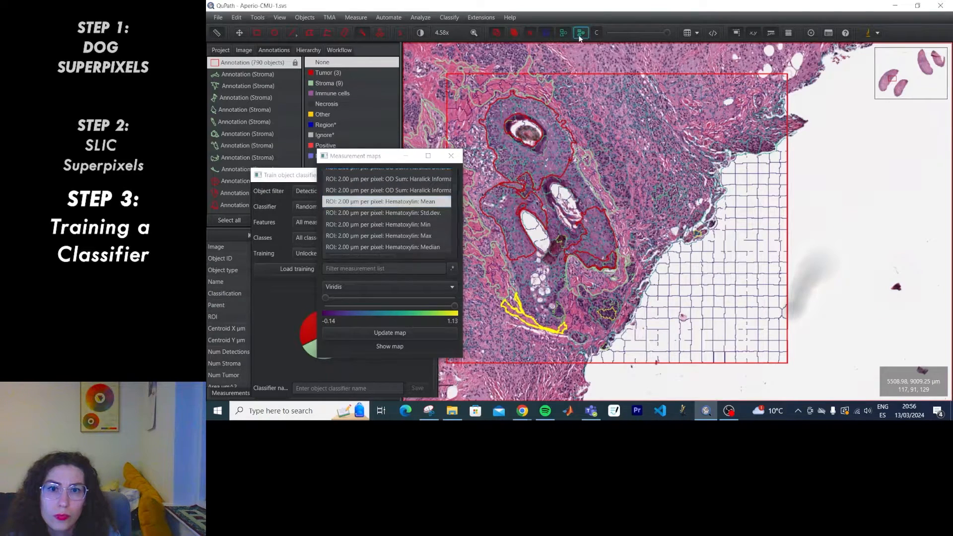
{"action": "left_click", "coordinate": [409, 338]}
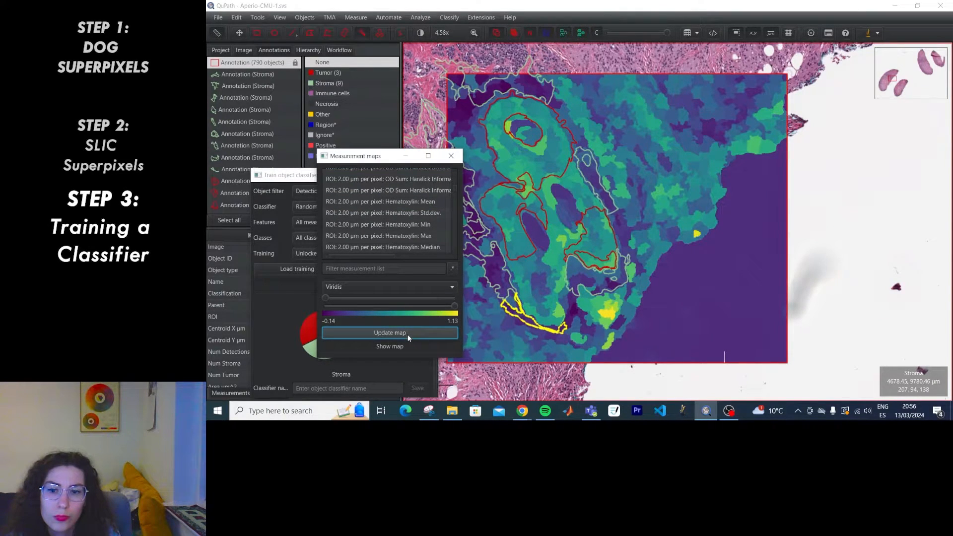
{"action": "left_click", "coordinate": [451, 155]}
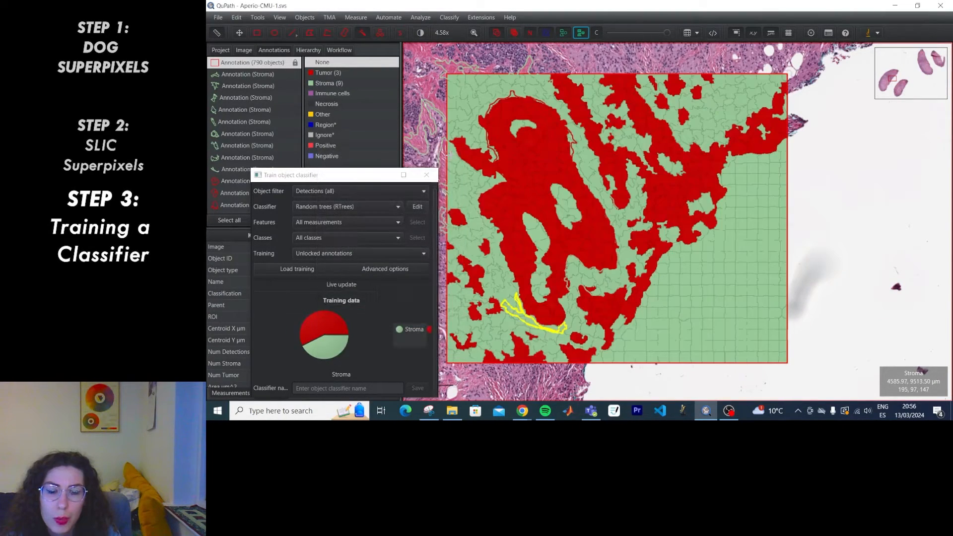
{"action": "left_click_drag", "start_coordinate": [656, 33], "coordinate": [623, 34]}
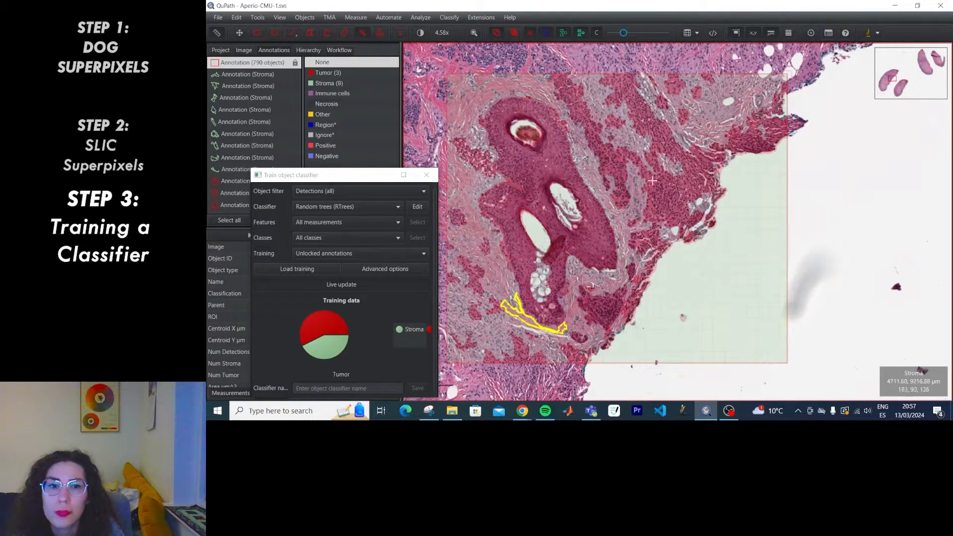
Classify two annotations over the blank background as Ignore*.
{"action": "left_click", "coordinate": [742, 184]}
{"action": "right_click", "coordinate": [741, 268]}
{"action": "mouse_move", "coordinate": [769, 308]}
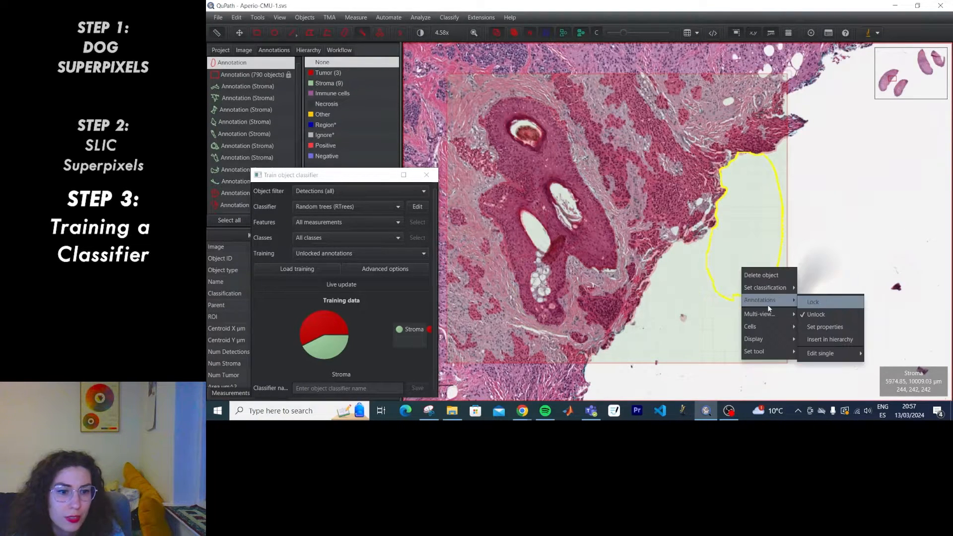
{"action": "left_click", "coordinate": [820, 335]}
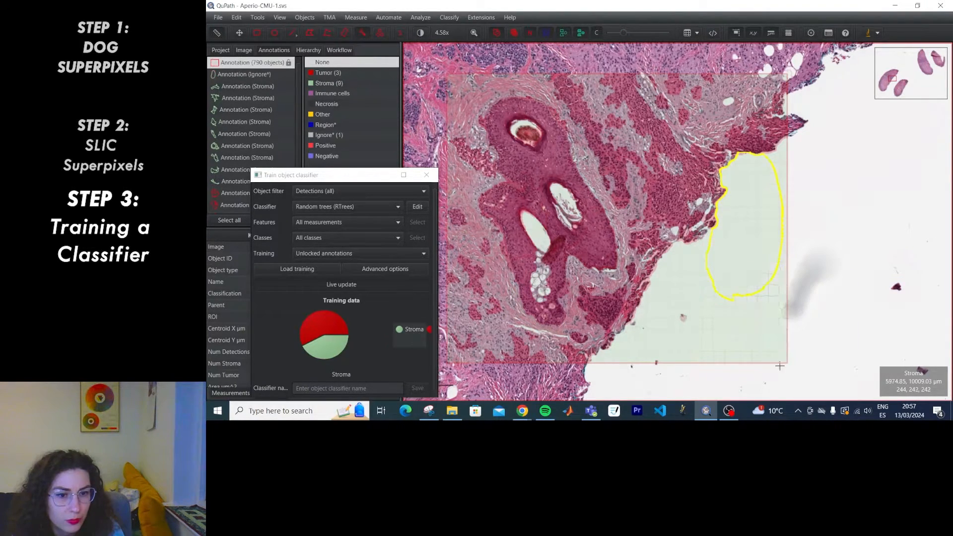
{"action": "right_click", "coordinate": [726, 318]}
{"action": "mouse_move", "coordinate": [749, 323]}
{"action": "left_click", "coordinate": [808, 367]}
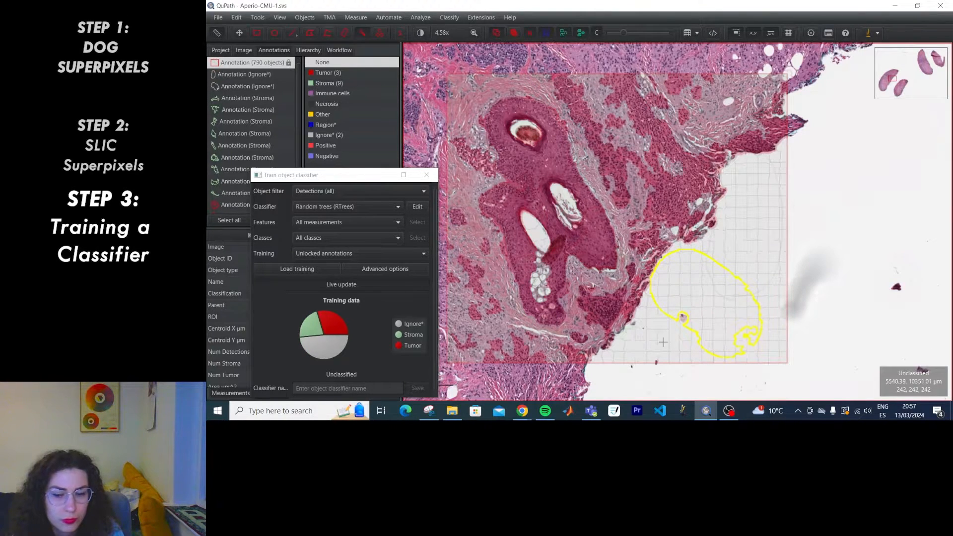
Restore the detection overlay to full opacity to view the classified superpixels.
{"action": "left_click_drag", "start_coordinate": [624, 32], "coordinate": [670, 34]}
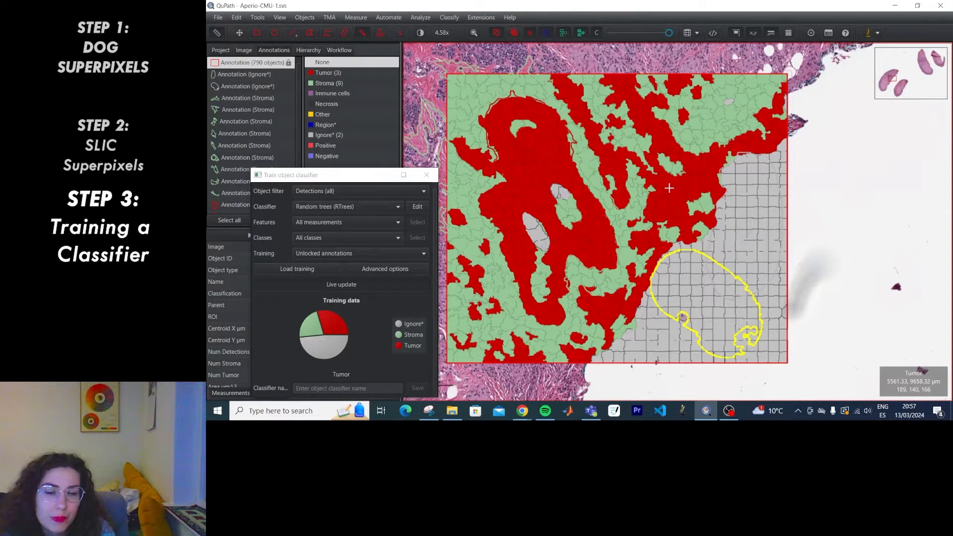
{"action": "scroll", "coordinate": [670, 185], "scroll_direction": "down", "scroll_amount": 2}
{"action": "scroll", "coordinate": [668, 182], "scroll_direction": "up", "scroll_amount": 3}
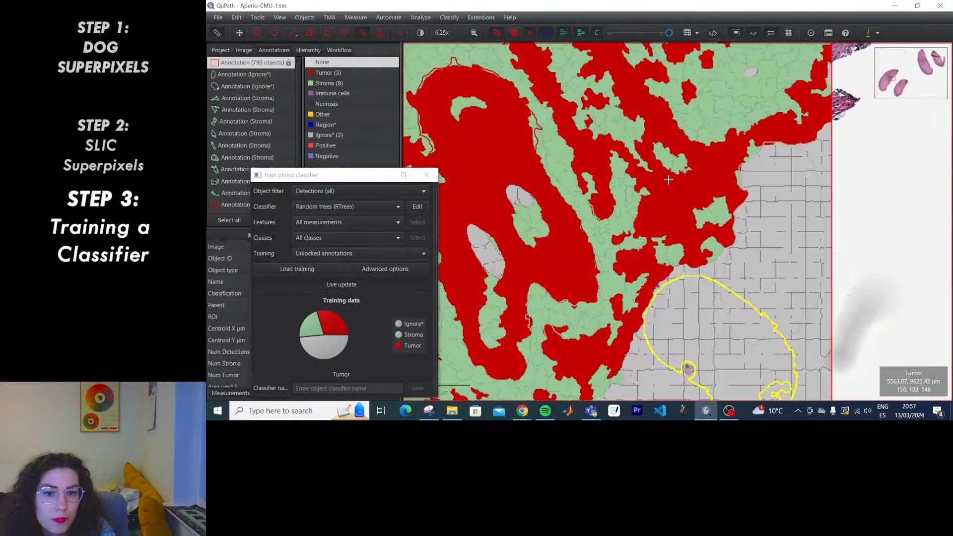
{"action": "scroll", "coordinate": [669, 181], "scroll_direction": "down", "scroll_amount": 3}
{"action": "scroll", "coordinate": [668, 187], "scroll_direction": "up", "scroll_amount": 1}
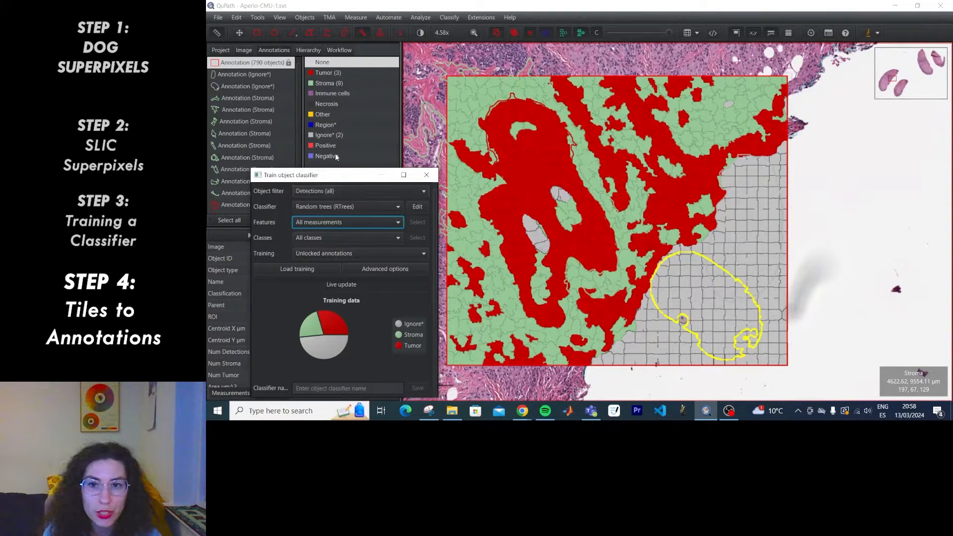
Open Analyze > Tiles & superpixels > Tile classifications to annotations.
{"action": "left_click_drag", "start_coordinate": [338, 179], "coordinate": [352, 108]}
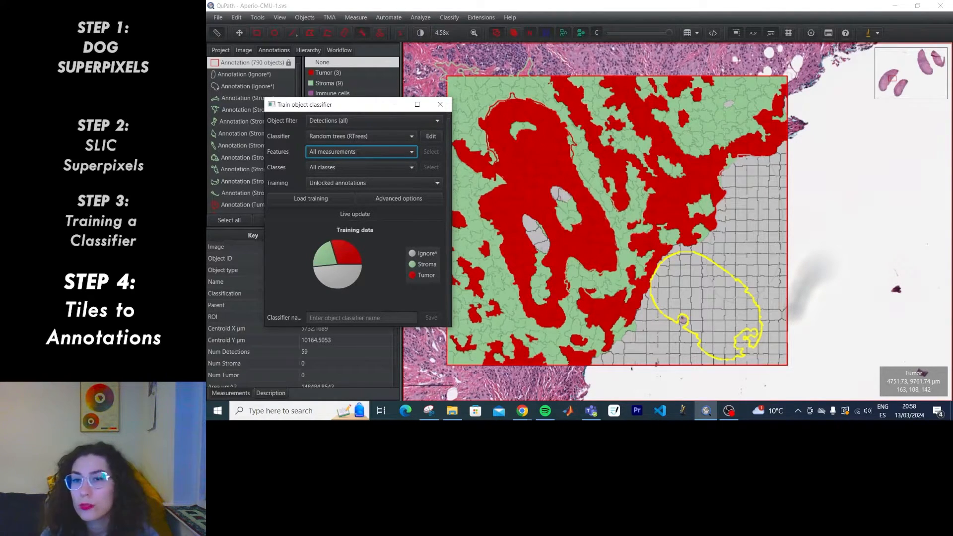
{"action": "left_click", "coordinate": [421, 17]}
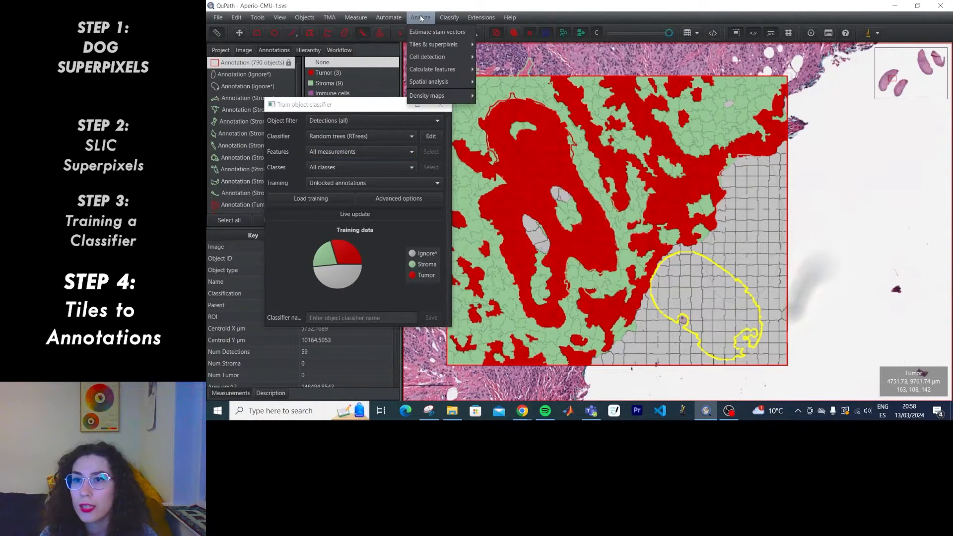
{"action": "mouse_move", "coordinate": [436, 47]}
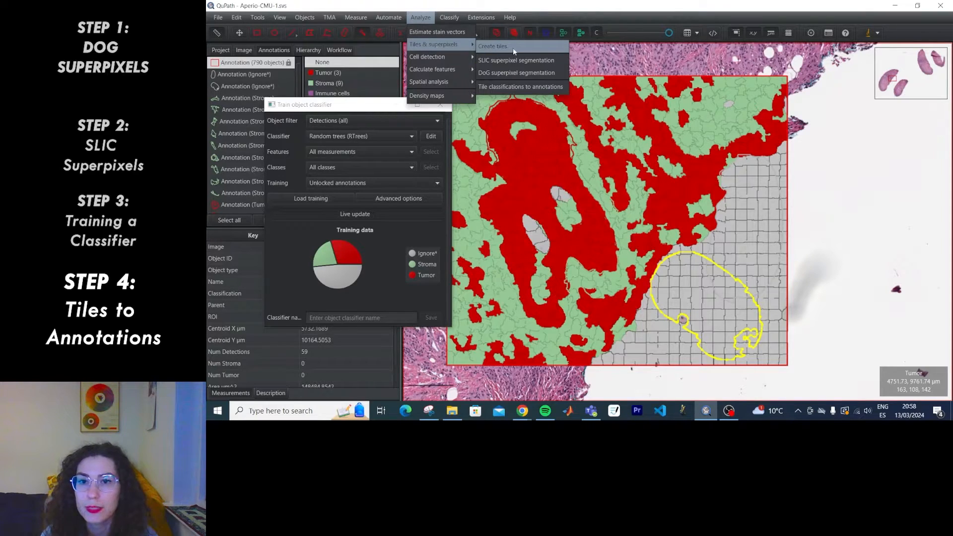
{"action": "left_click", "coordinate": [516, 87]}
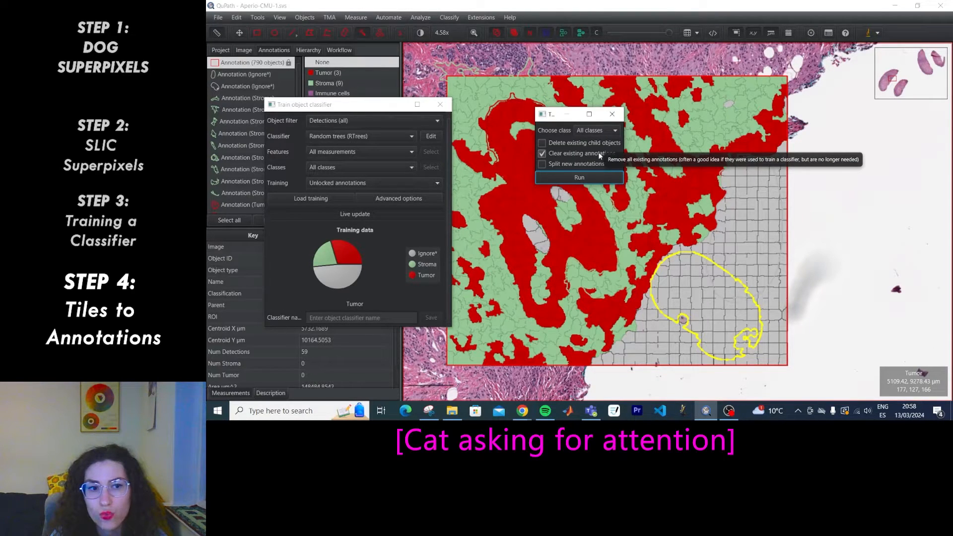
Save the object classifier as 'tumorclasssp' and close the training window.
{"action": "left_click", "coordinate": [380, 318]}
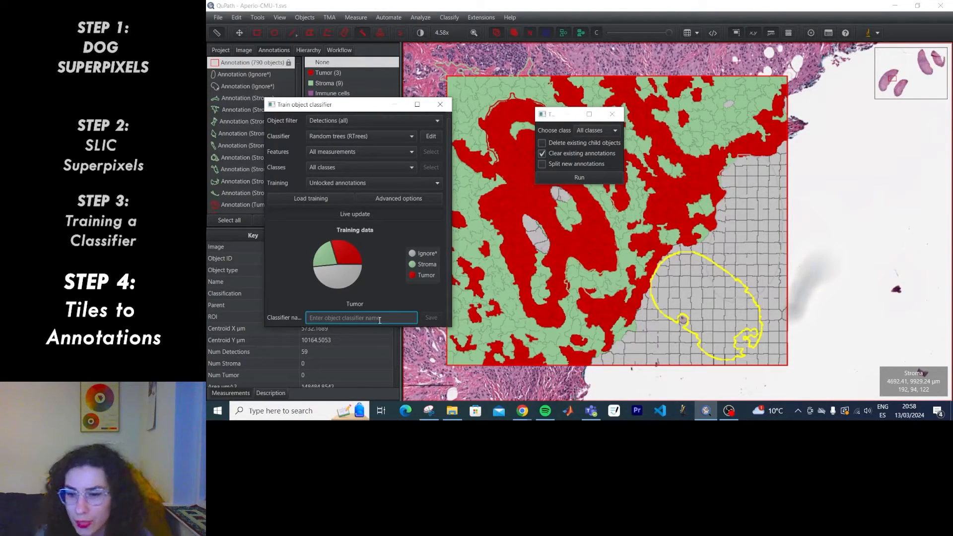
{"action": "type", "text": "tumorcla"}
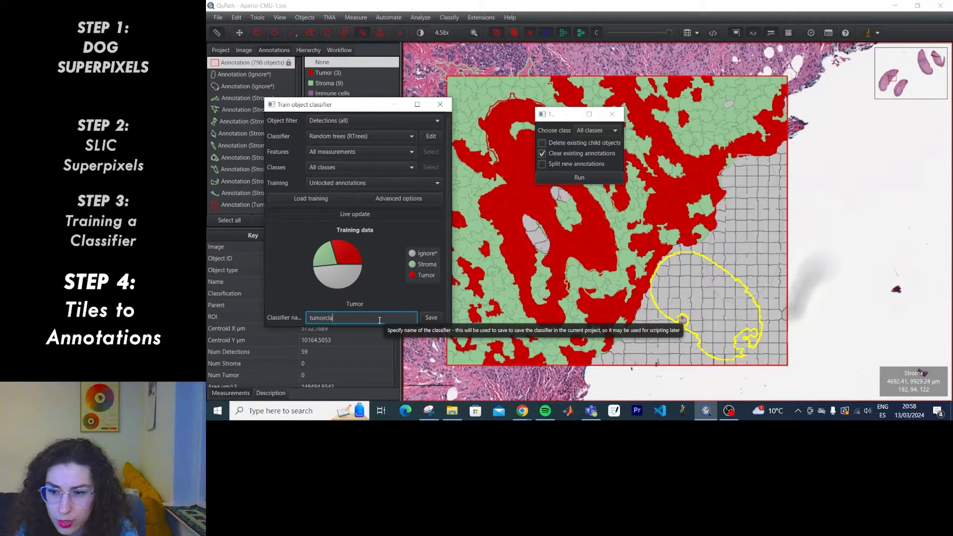
{"action": "type", "text": "ss"}
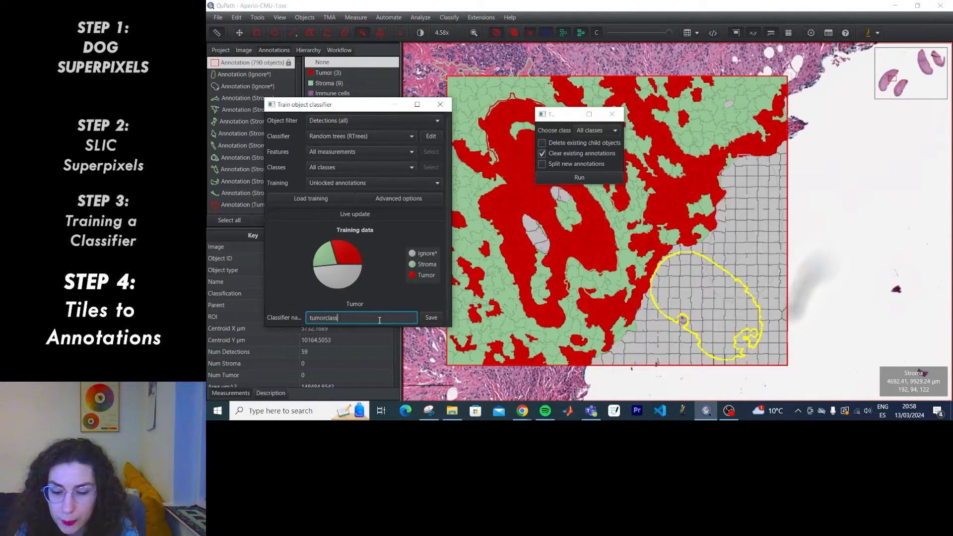
{"action": "type", "text": "sssp"}
{"action": "left_click", "coordinate": [430, 318]}
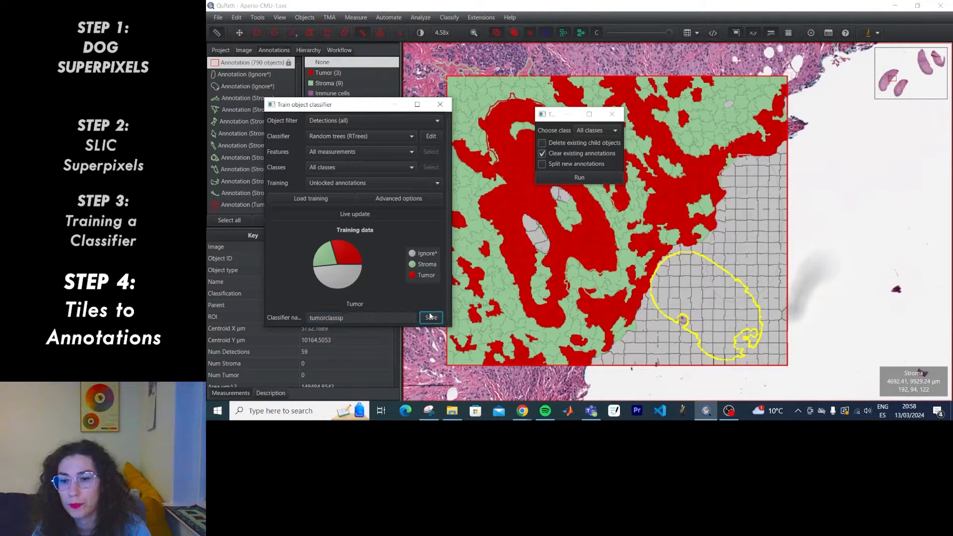
{"action": "left_click", "coordinate": [439, 104]}
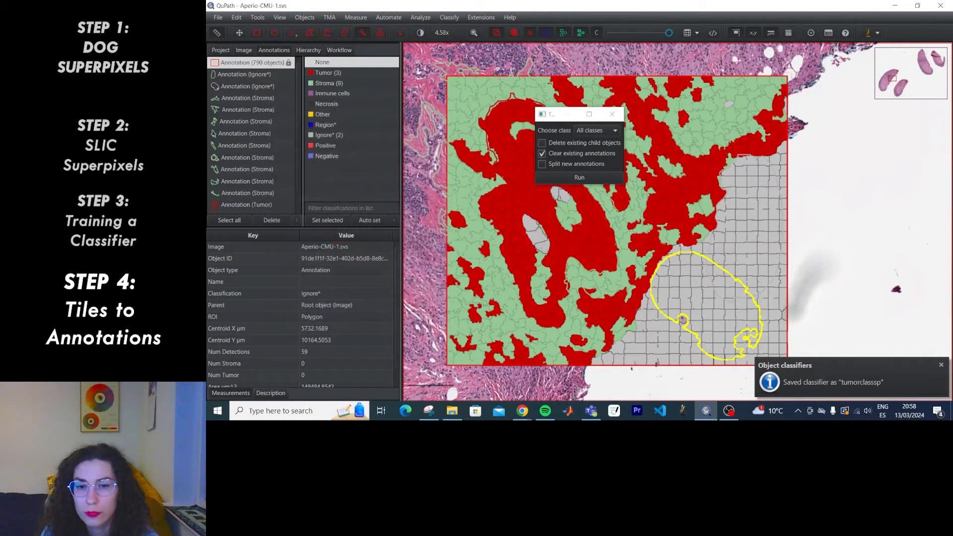
Run the conversion, then expand 'Annotation (790 objects)' in the Hierarchy and browse its tiles.
{"action": "left_click", "coordinate": [606, 181]}
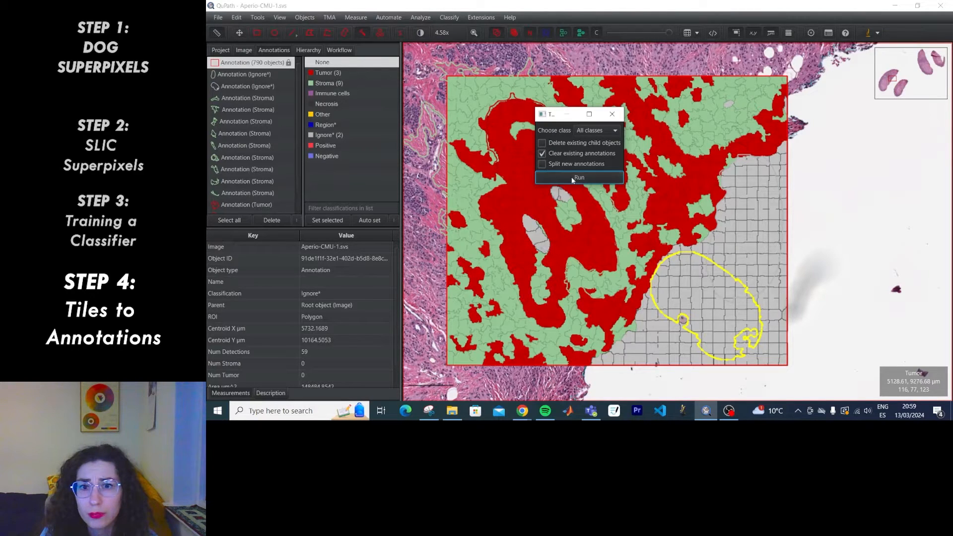
{"action": "scroll", "coordinate": [238, 188], "scroll_direction": "down", "scroll_amount": 2}
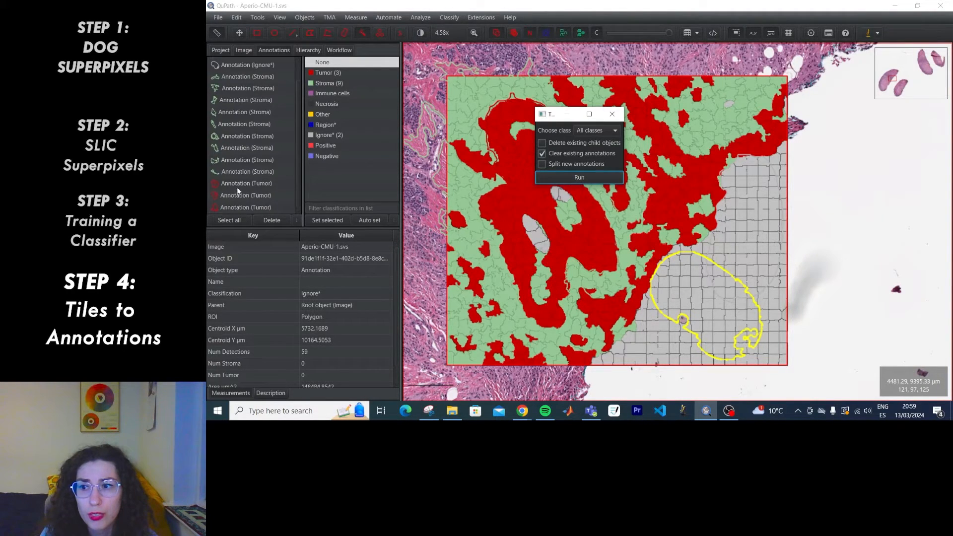
{"action": "left_click", "coordinate": [308, 51]}
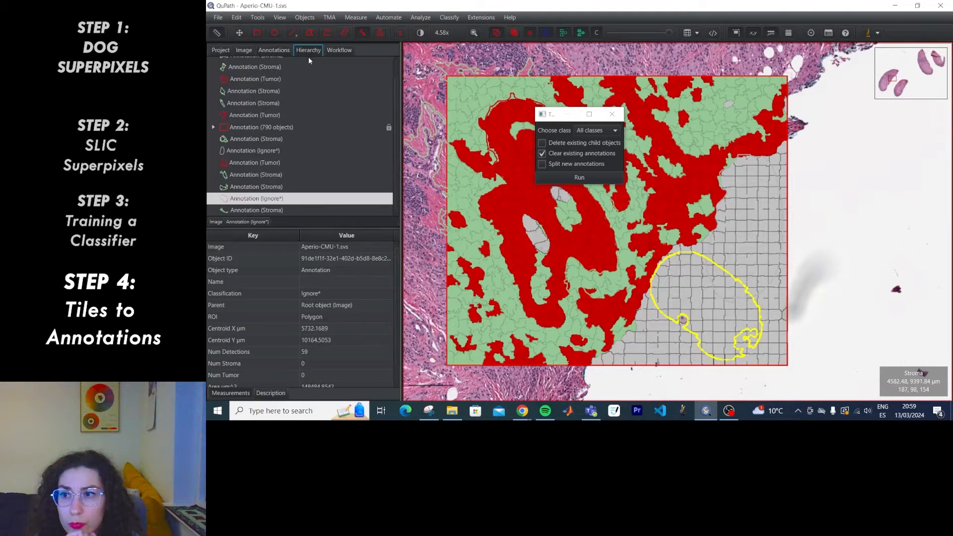
{"action": "scroll", "coordinate": [314, 169], "scroll_direction": "up", "scroll_amount": 1}
{"action": "scroll", "coordinate": [308, 178], "scroll_direction": "down", "scroll_amount": 1}
{"action": "scroll", "coordinate": [307, 178], "scroll_direction": "up", "scroll_amount": 1}
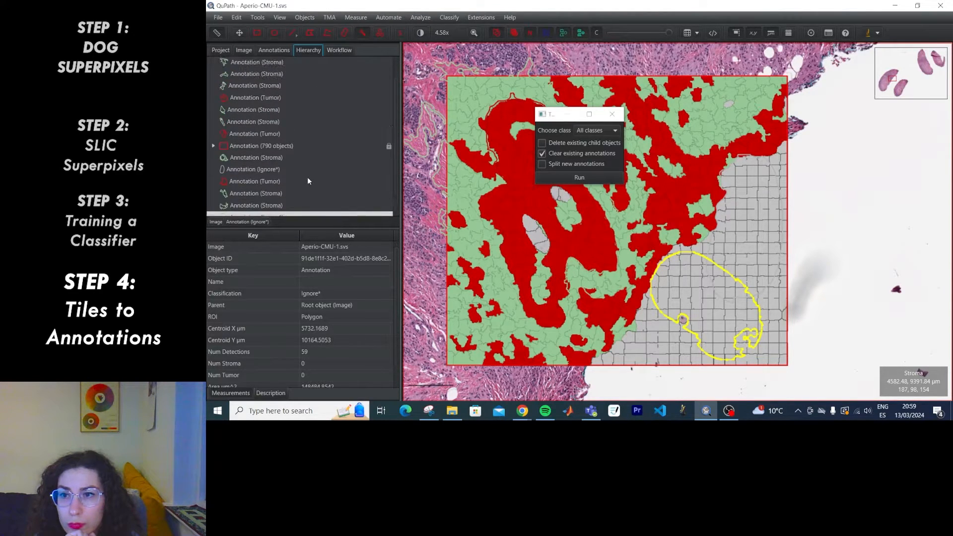
{"action": "left_click", "coordinate": [213, 147]}
{"action": "left_click", "coordinate": [266, 140]}
{"action": "key", "text": "Down"}
{"action": "key", "text": "Up"}
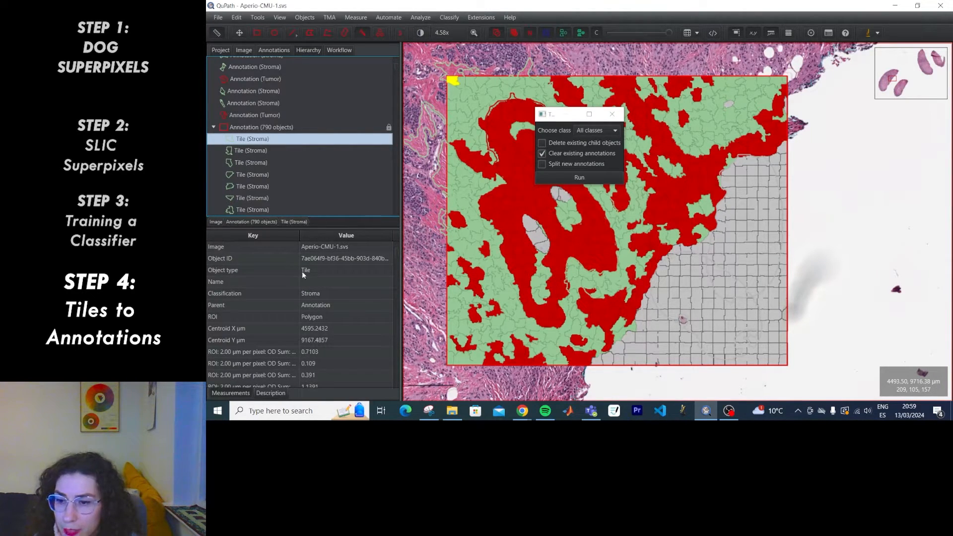
Convert Tumor tiles to annotations, processing all annotations.
{"action": "left_click", "coordinate": [598, 131]}
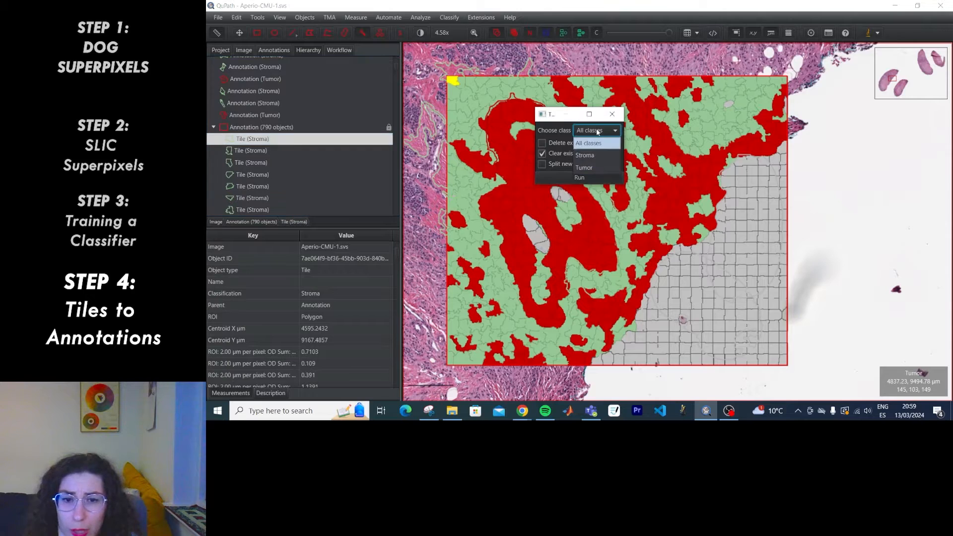
{"action": "left_click", "coordinate": [585, 168]}
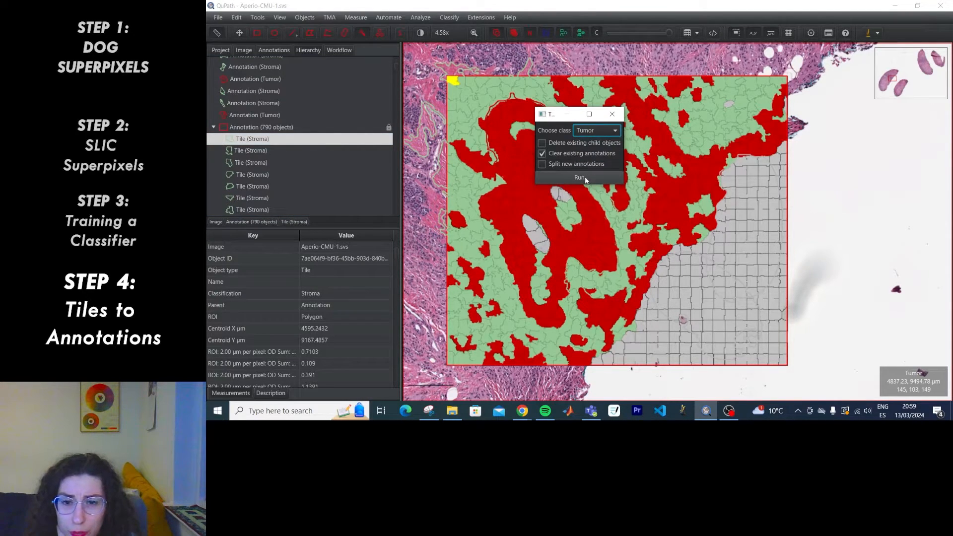
{"action": "left_click", "coordinate": [580, 178]}
{"action": "left_click", "coordinate": [608, 146]}
{"action": "left_click", "coordinate": [591, 157]}
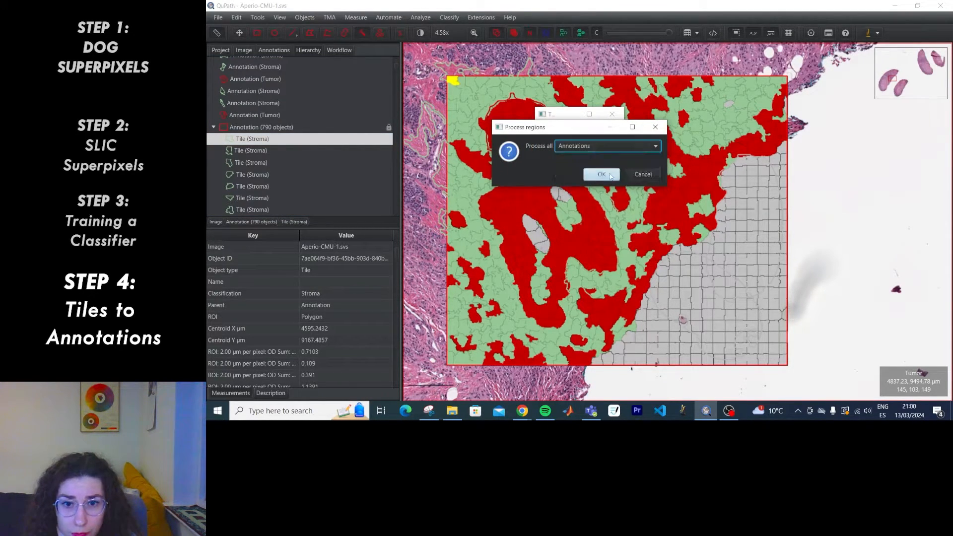
{"action": "left_click", "coordinate": [601, 174]}
Convert Stroma tiles to annotations, processing all annotations.
{"action": "left_click", "coordinate": [606, 131]}
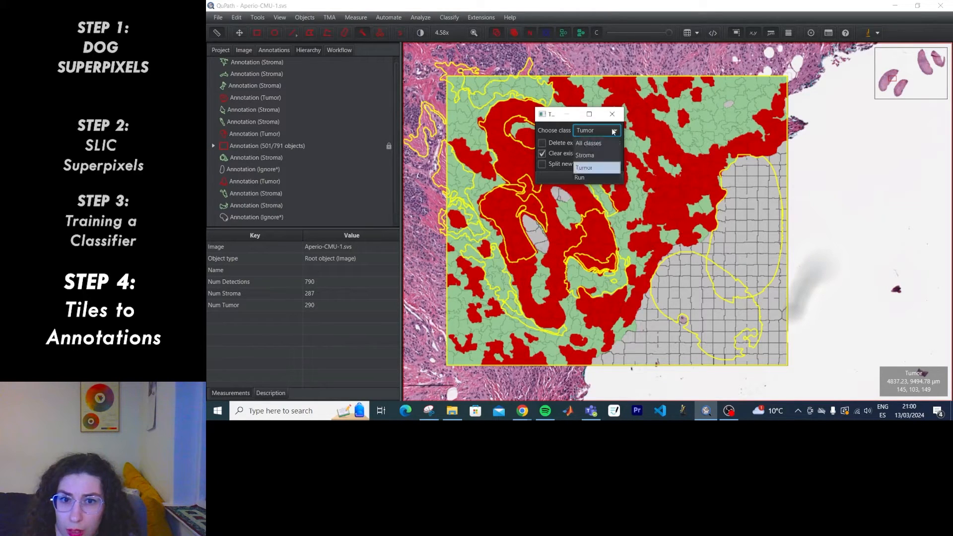
{"action": "left_click", "coordinate": [606, 156]}
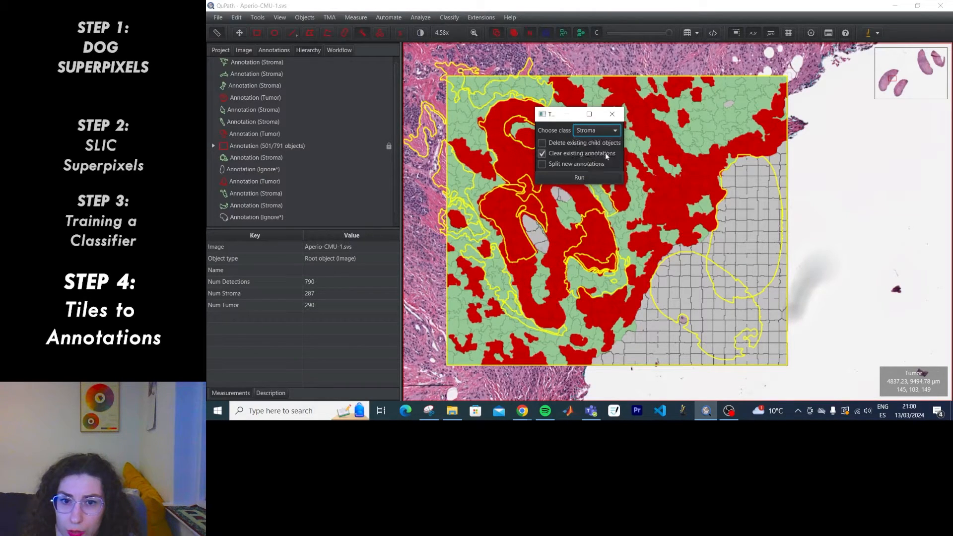
{"action": "left_click", "coordinate": [594, 177]}
{"action": "left_click", "coordinate": [274, 50]}
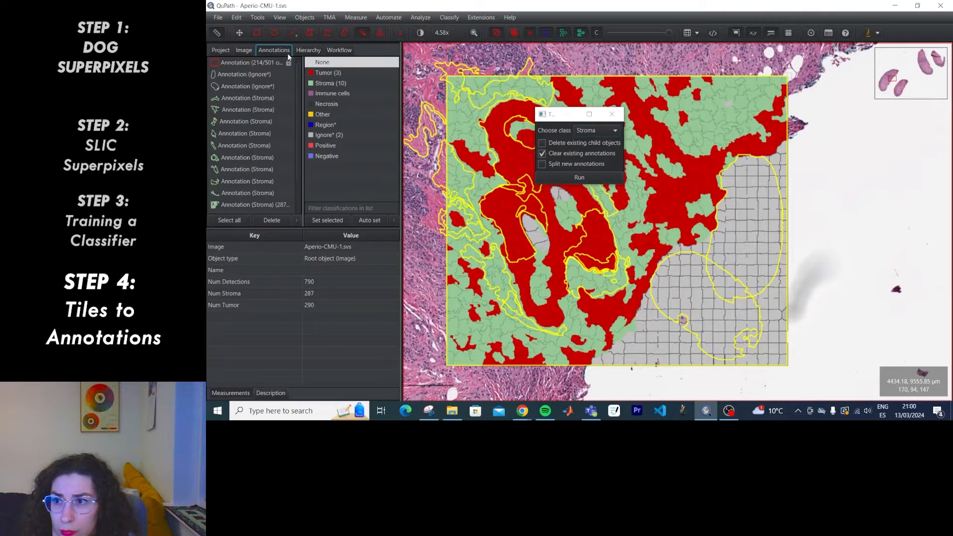
Inspect the new Stroma annotations in the Annotations list, then select the rectangle.
{"action": "left_click", "coordinate": [247, 171]}
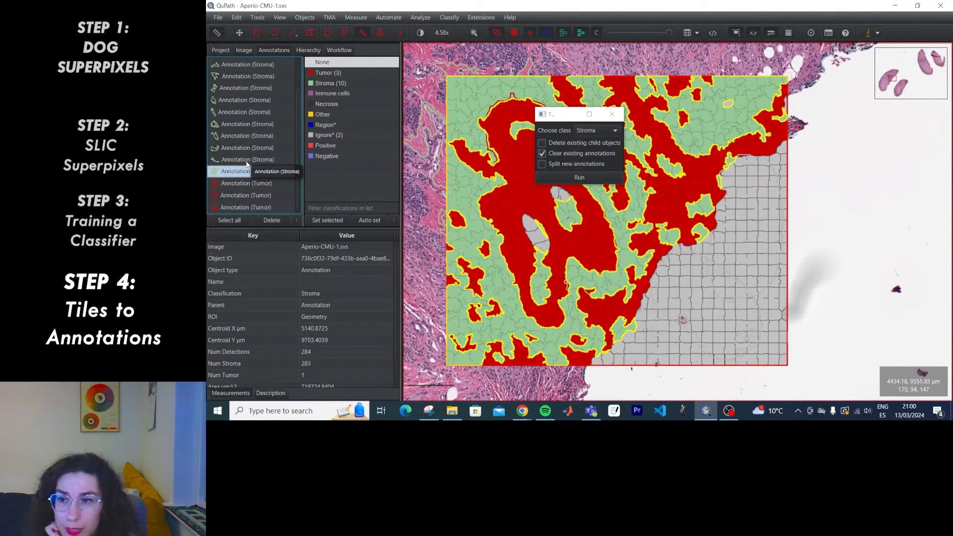
{"action": "left_click", "coordinate": [247, 163]}
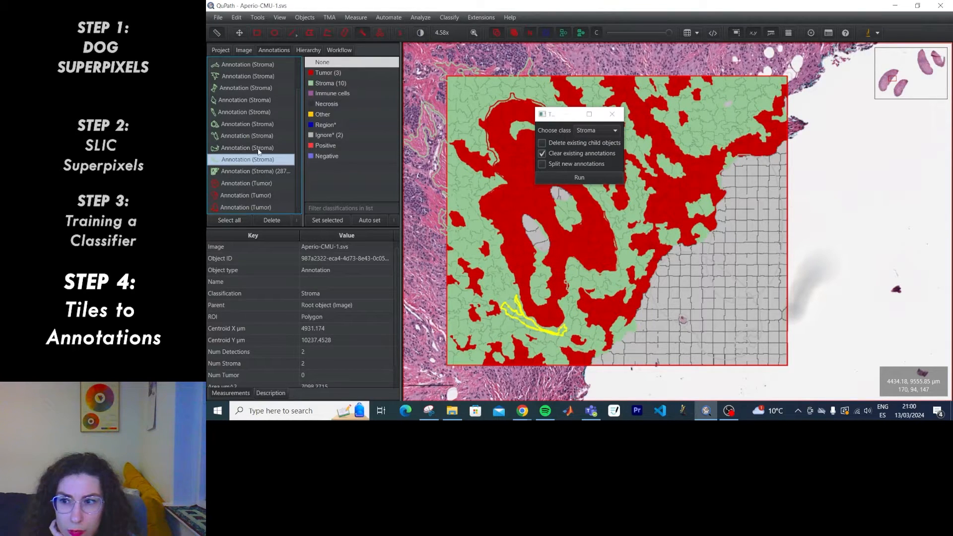
{"action": "left_click", "coordinate": [258, 149]}
{"action": "left_click", "coordinate": [256, 134]}
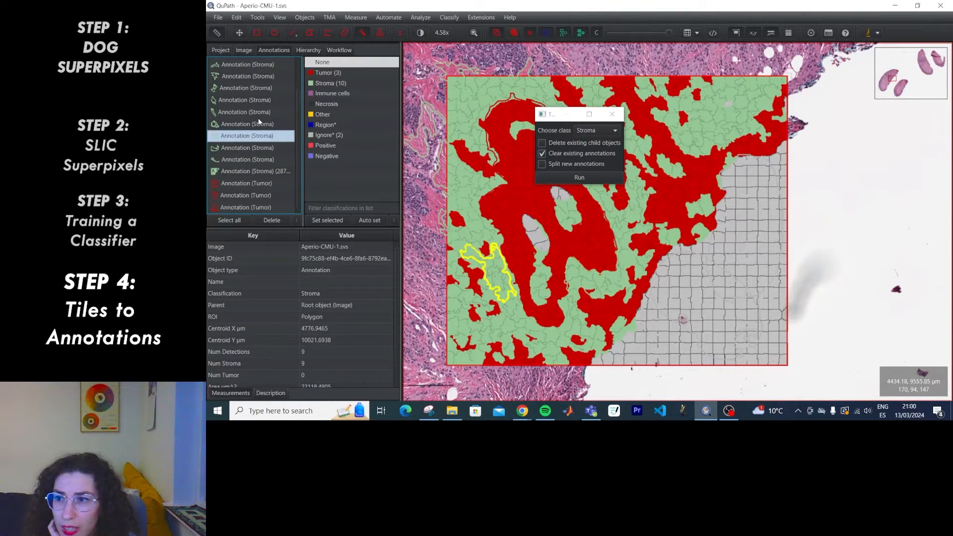
{"action": "left_click", "coordinate": [256, 121]}
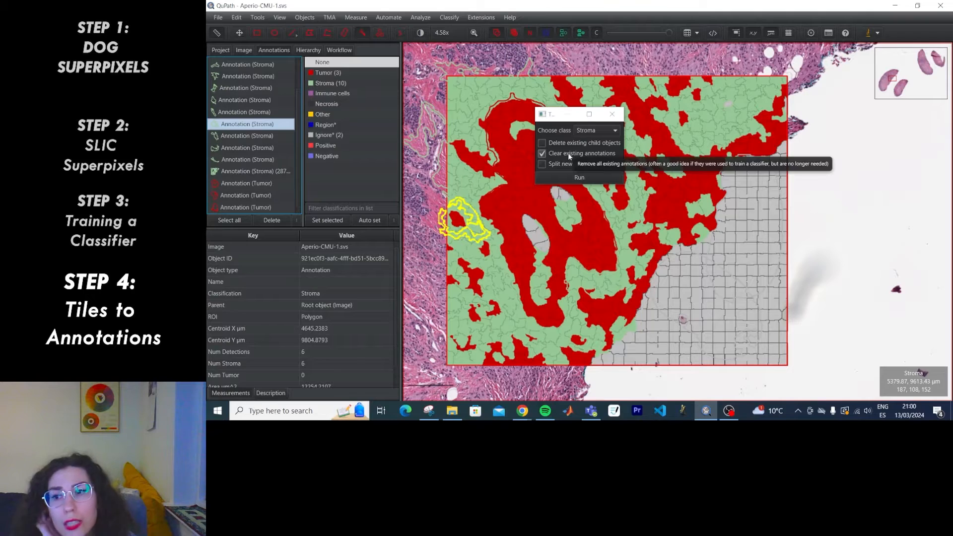
{"action": "left_click", "coordinate": [243, 113]}
{"action": "left_click", "coordinate": [244, 102]}
{"action": "scroll", "coordinate": [248, 89], "scroll_direction": "up", "scroll_amount": 2}
{"action": "left_click", "coordinate": [261, 61]}
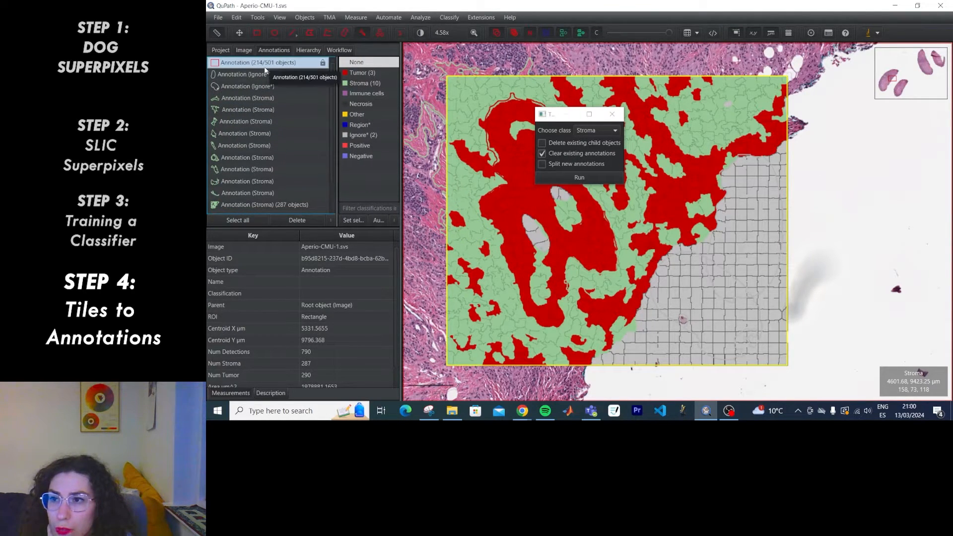
Expand the rectangle's children in the Hierarchy and set the conversion class back to Tumor.
{"action": "left_click", "coordinate": [309, 50]}
{"action": "left_click", "coordinate": [213, 62]}
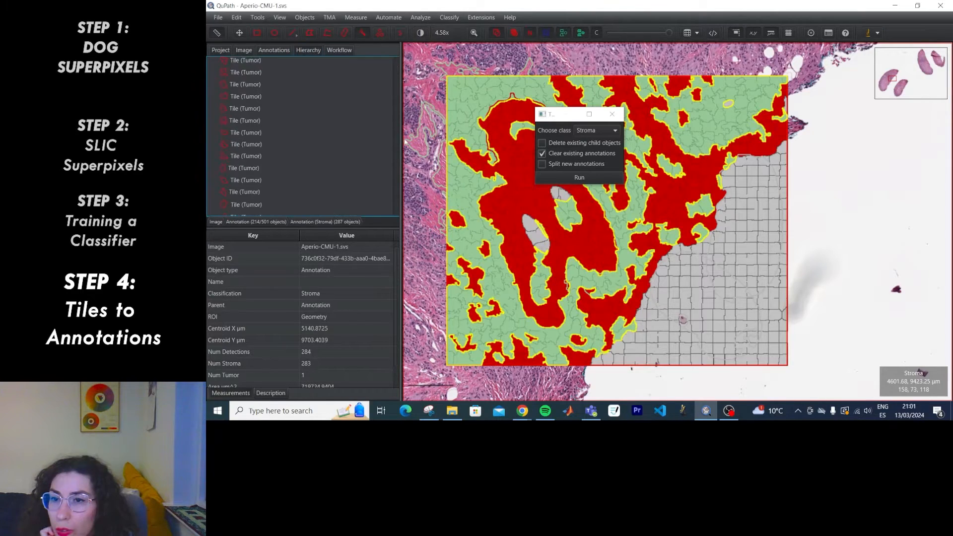
{"action": "left_click_drag", "start_coordinate": [397, 75], "coordinate": [396, 64]}
{"action": "left_click", "coordinate": [589, 130]}
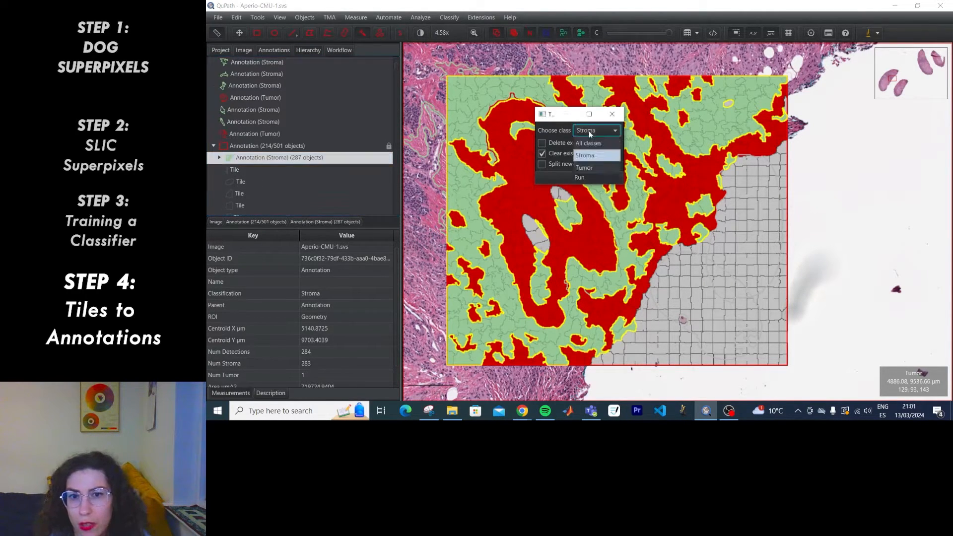
{"action": "left_click", "coordinate": [588, 164]}
Convert Tumor tiles, then select and delete all 15 unlocked annotations, keeping the rectangle.
{"action": "left_click", "coordinate": [585, 178]}
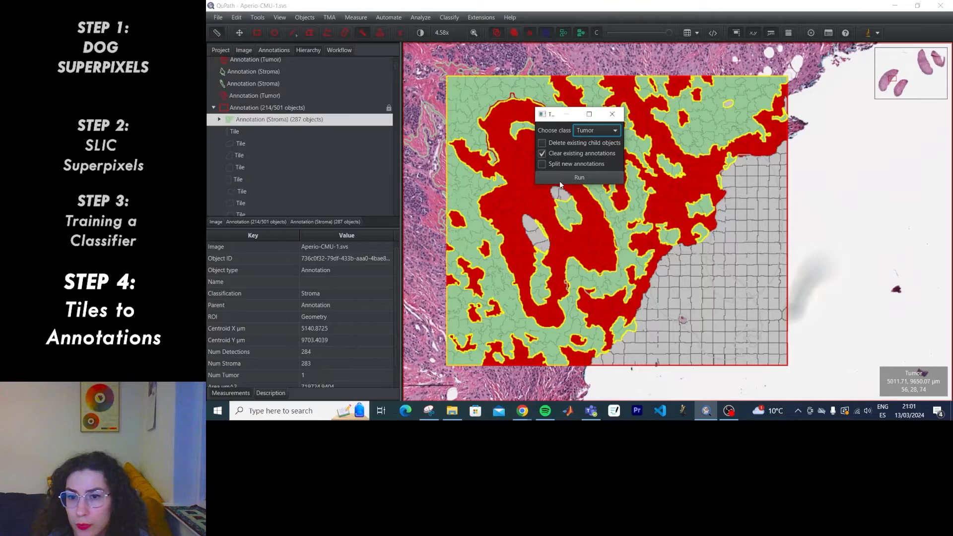
{"action": "scroll", "coordinate": [355, 164], "scroll_direction": "down", "scroll_amount": 10}
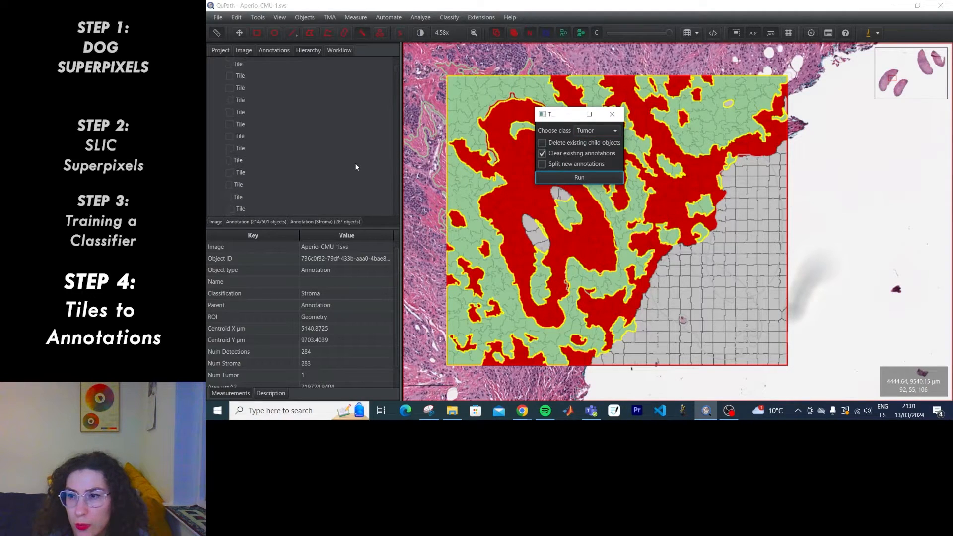
{"action": "left_click", "coordinate": [274, 50]}
{"action": "left_click", "coordinate": [266, 75]}
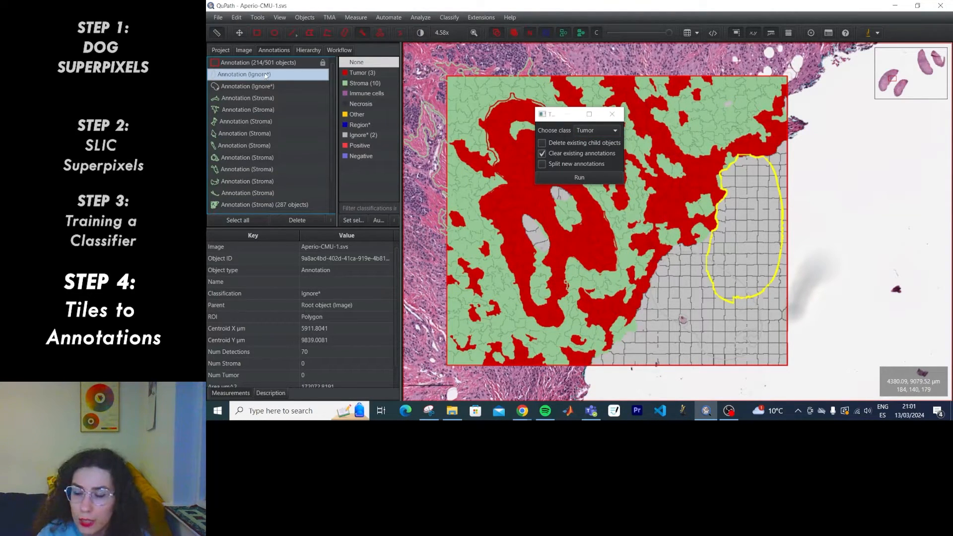
{"action": "key", "text": "ctrl+a"}
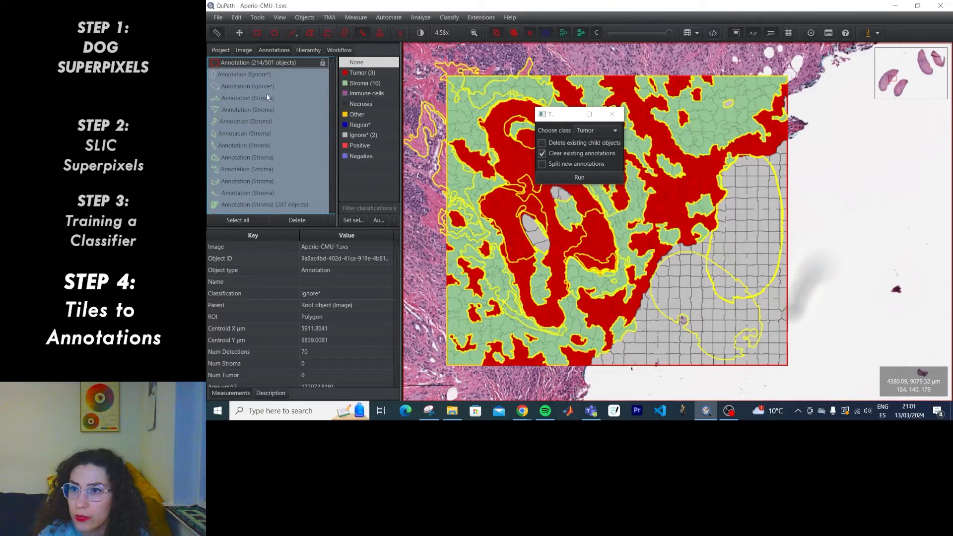
{"action": "key", "text": "Delete"}
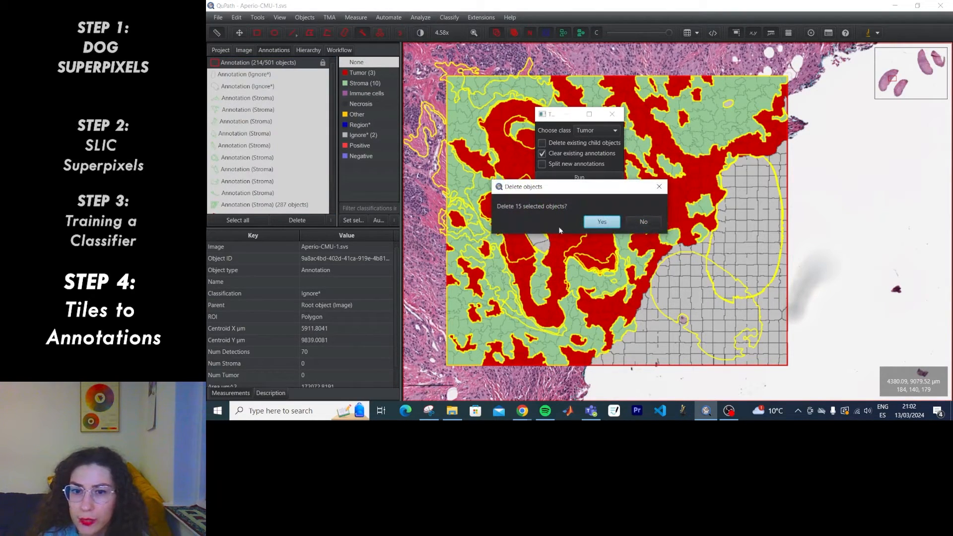
{"action": "left_click", "coordinate": [595, 225]}
{"action": "left_click", "coordinate": [505, 273]}
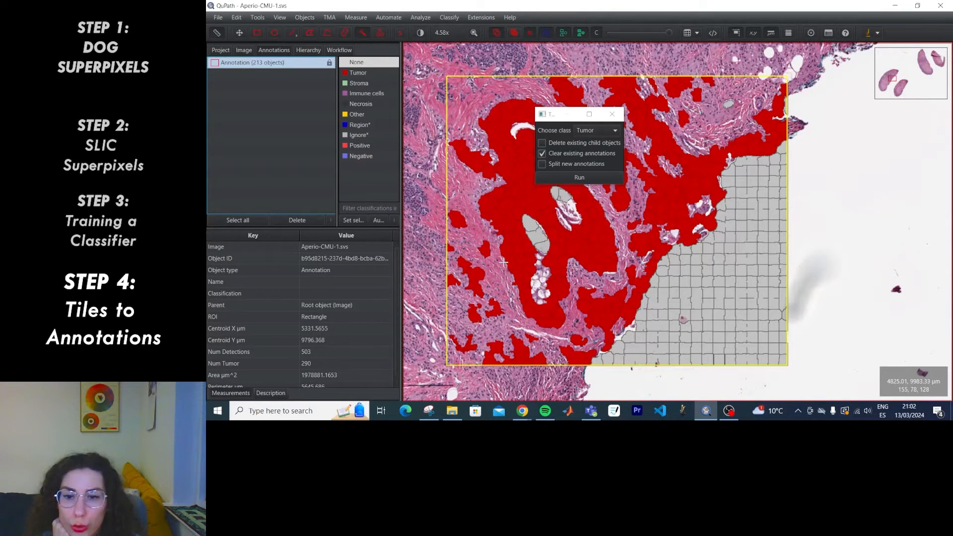
Rerun the Tumor conversion with existing children cleared and annotations split.
{"action": "left_click", "coordinate": [305, 51]}
{"action": "left_click", "coordinate": [605, 180]}
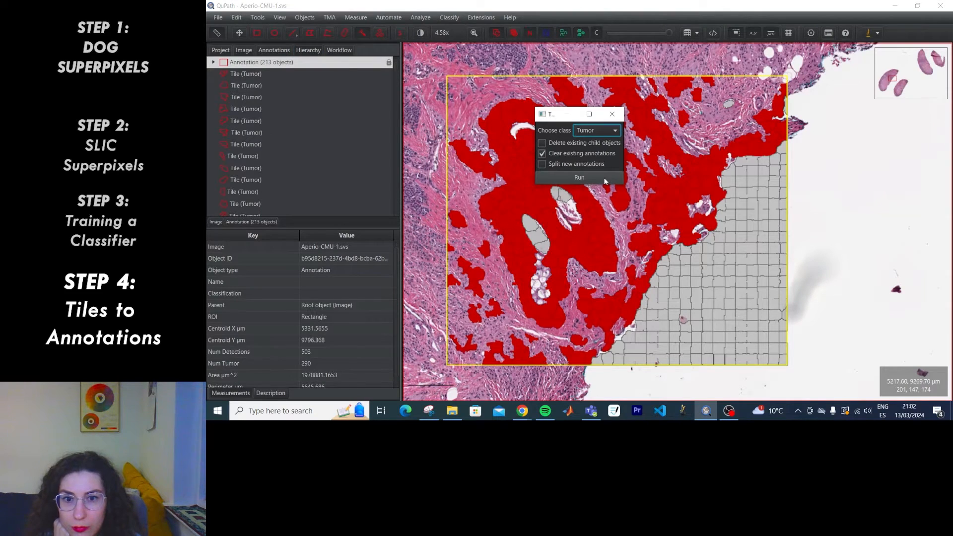
{"action": "left_click", "coordinate": [284, 51]}
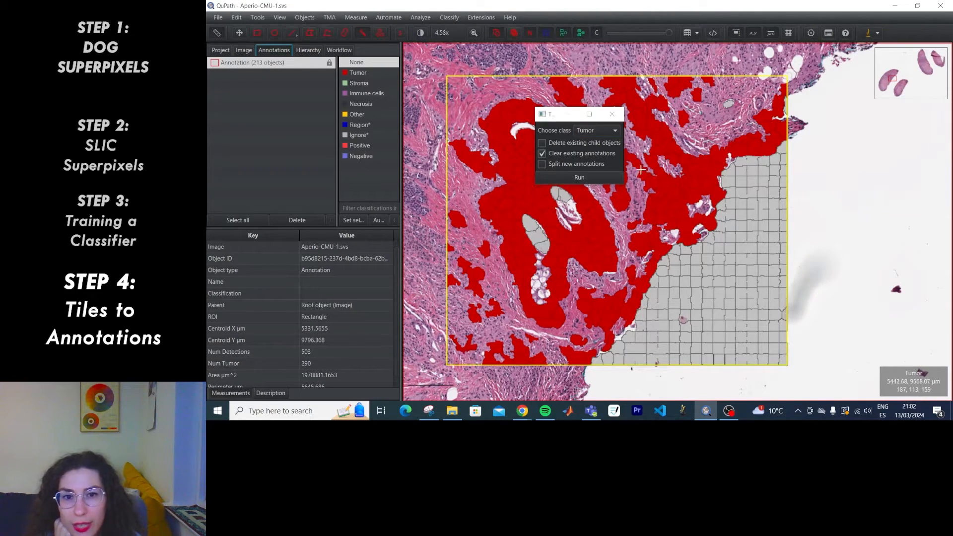
{"action": "left_click", "coordinate": [601, 140]}
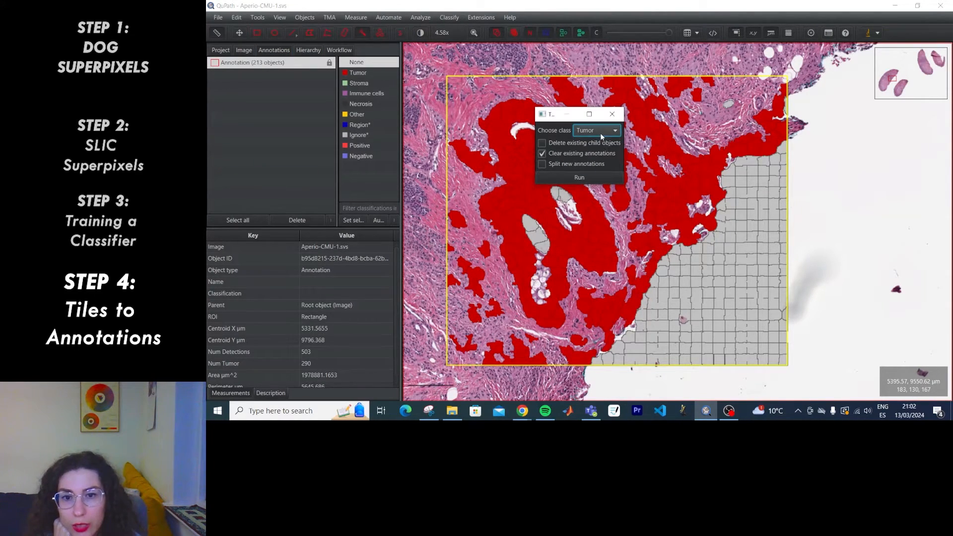
{"action": "left_click", "coordinate": [593, 164]}
{"action": "left_click", "coordinate": [588, 175]}
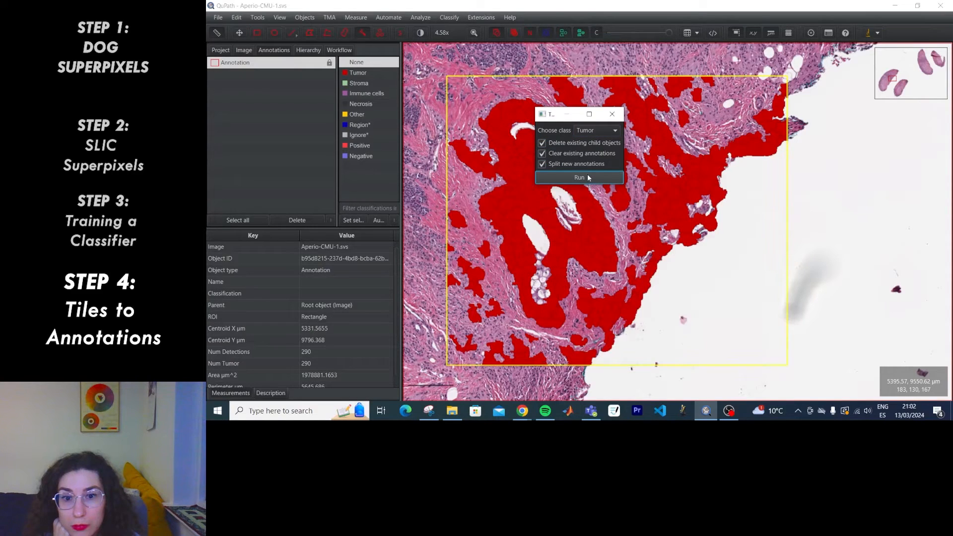
{"action": "left_click", "coordinate": [308, 50]}
Inspect the resulting Tumor tiles, then undo the conversion with Ctrl+Z.
{"action": "left_click", "coordinate": [272, 76]}
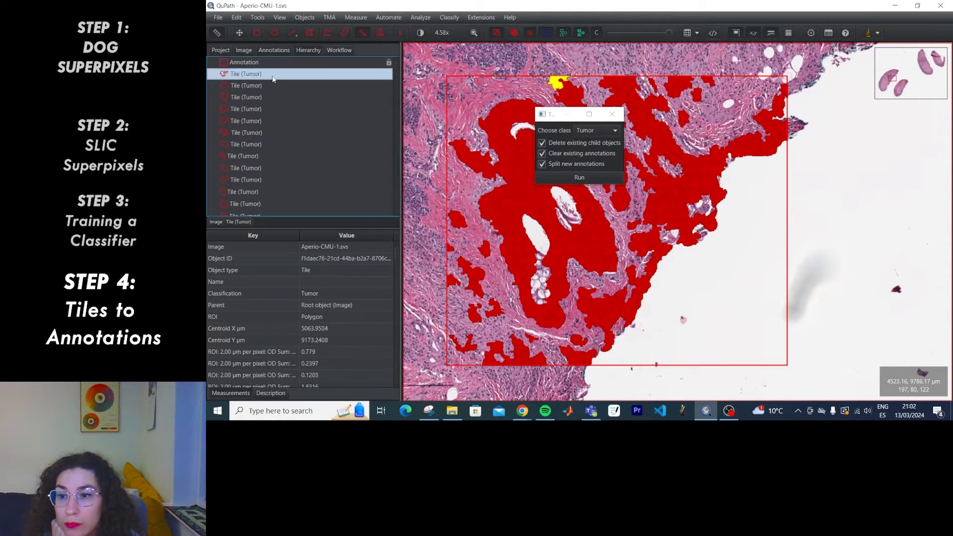
{"action": "left_click", "coordinate": [272, 86]}
{"action": "left_click", "coordinate": [270, 97]}
{"action": "left_click", "coordinate": [269, 108]}
{"action": "left_click", "coordinate": [269, 133]}
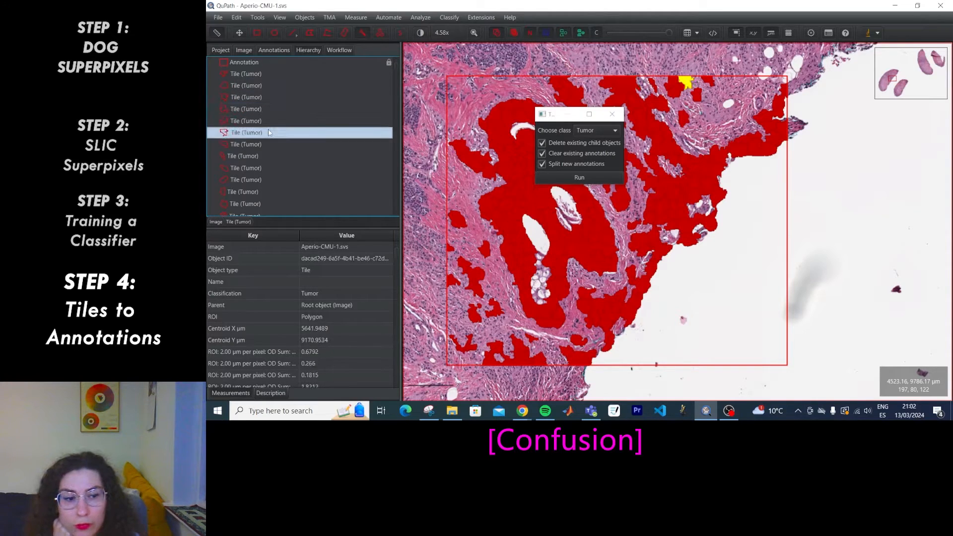
{"action": "left_click", "coordinate": [264, 108]}
{"action": "left_click", "coordinate": [260, 88]}
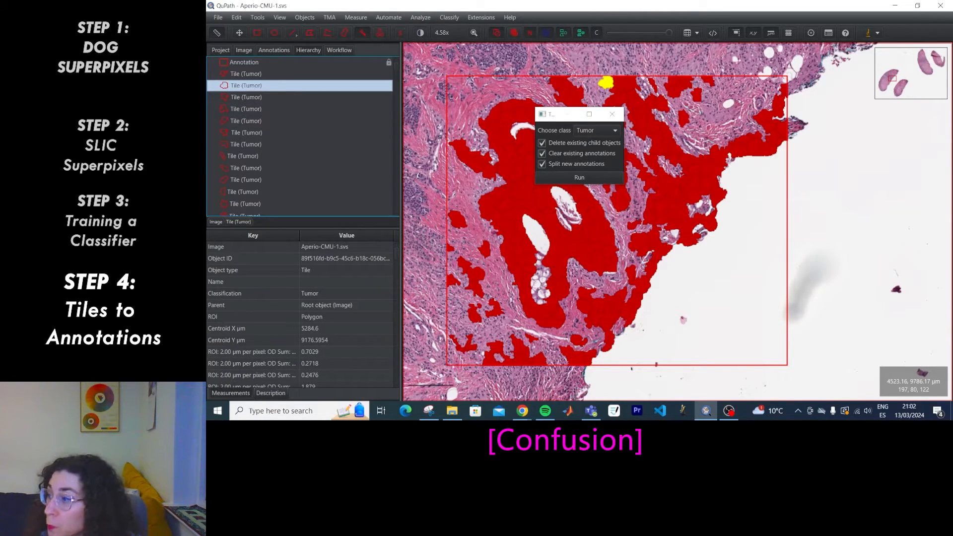
{"action": "key", "text": "ctrl+z"}
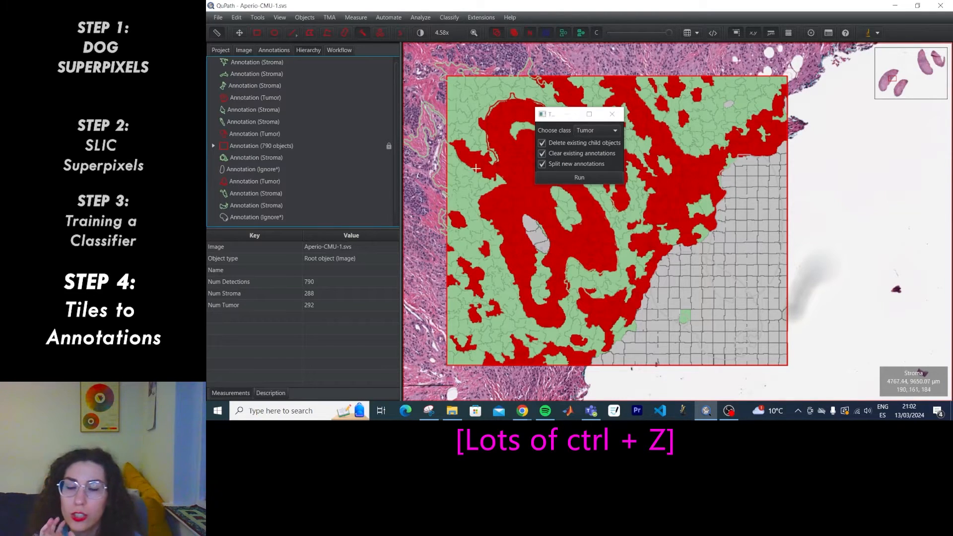
Close the conversion dialog and delete the 15 training annotations, keeping the 790-object rectangle.
{"action": "left_click", "coordinate": [612, 114]}
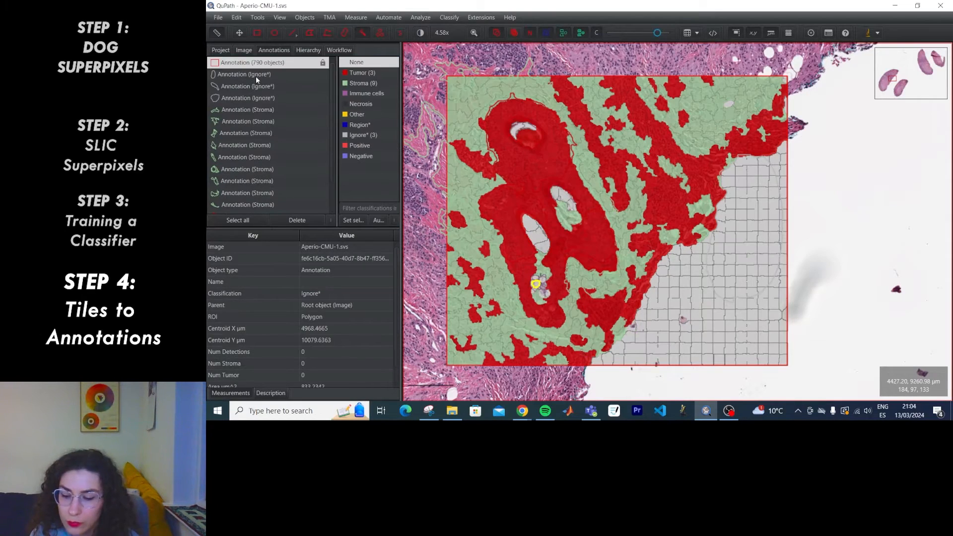
{"action": "left_click", "coordinate": [256, 76]}
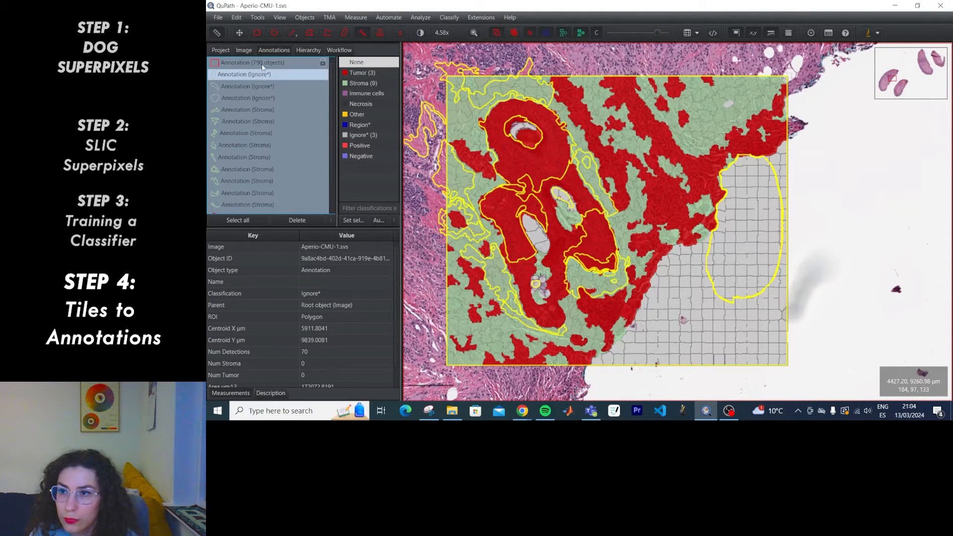
{"action": "left_click", "coordinate": [262, 64]}
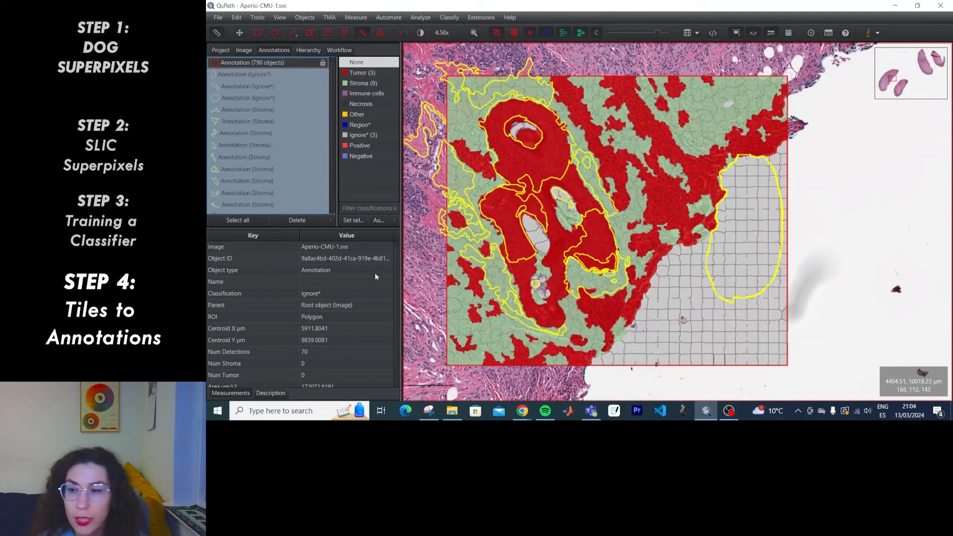
{"action": "key", "text": "Delete"}
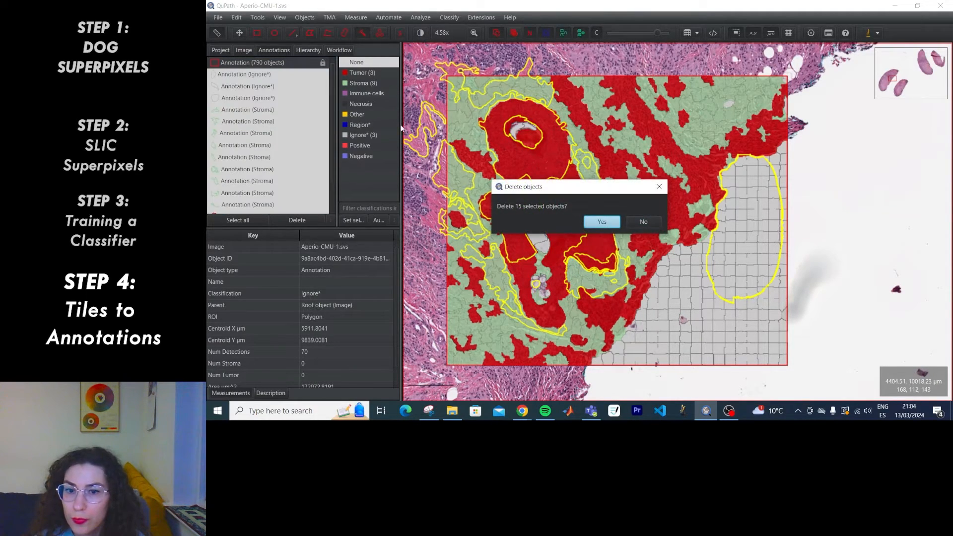
{"action": "left_click", "coordinate": [614, 225]}
{"action": "left_click", "coordinate": [260, 64]}
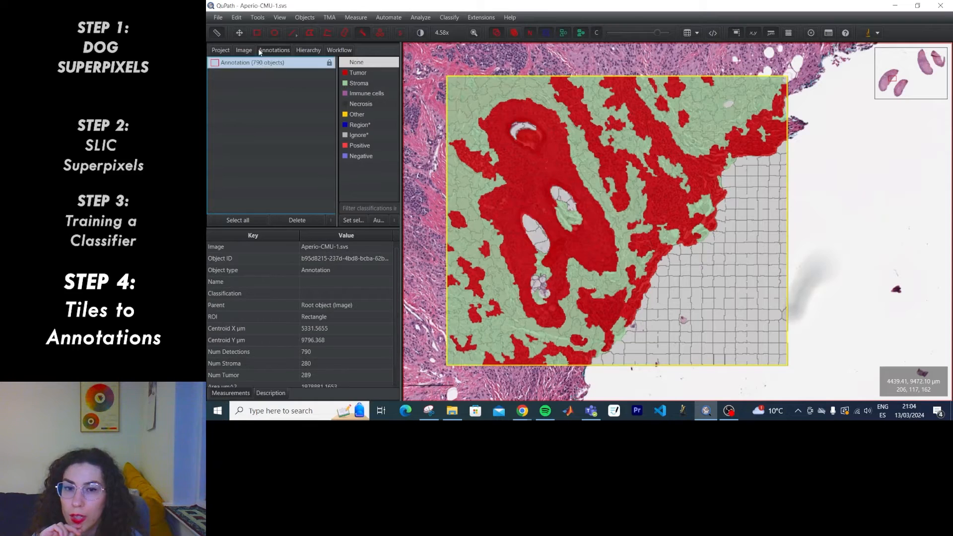
Convert tile classifications into annotations for all classes, producing one Stroma and one Tumor annotation.
{"action": "left_click", "coordinate": [415, 19]}
{"action": "mouse_move", "coordinate": [437, 49]}
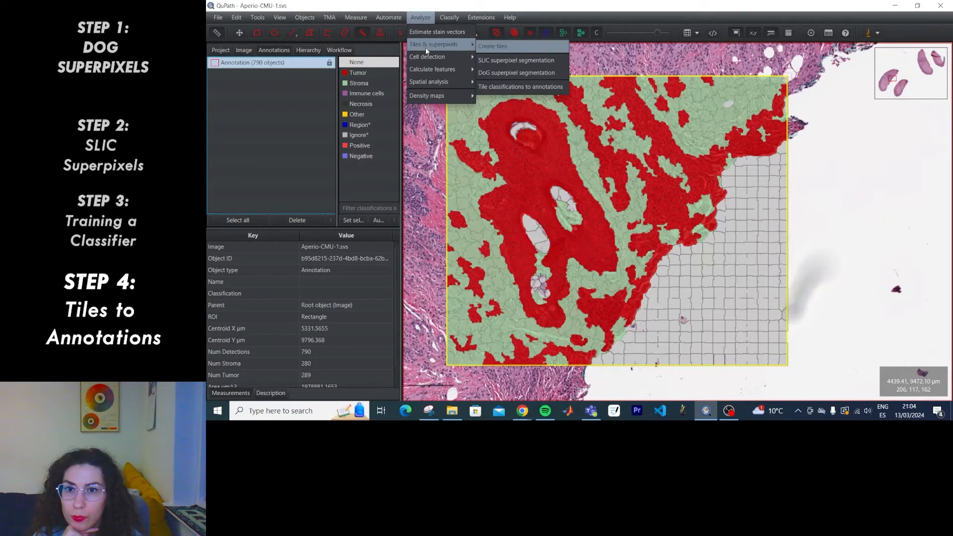
{"action": "left_click", "coordinate": [533, 88]}
{"action": "left_click", "coordinate": [579, 177]}
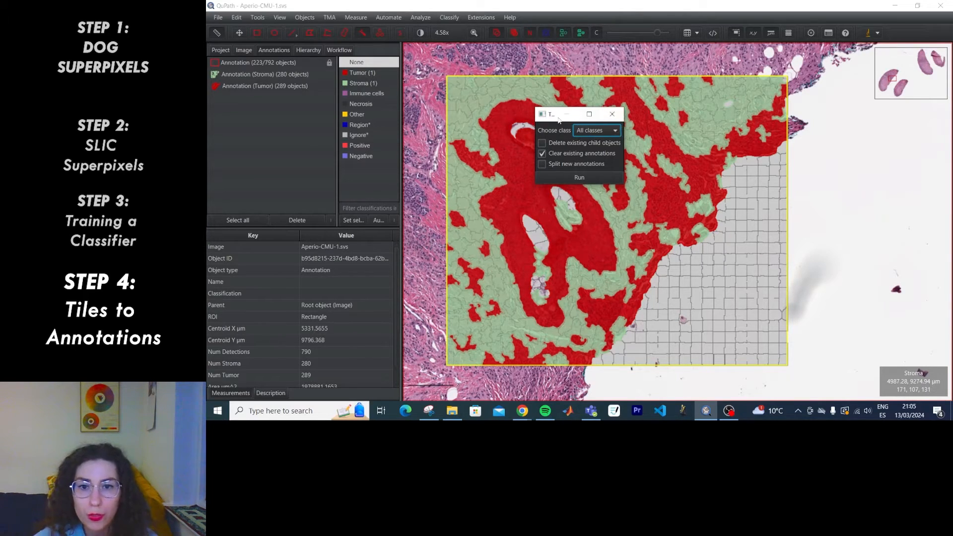
Inspect the merged Stroma annotation and its child tiles in the Hierarchy view.
{"action": "left_click", "coordinate": [242, 75]}
{"action": "left_click", "coordinate": [313, 51]}
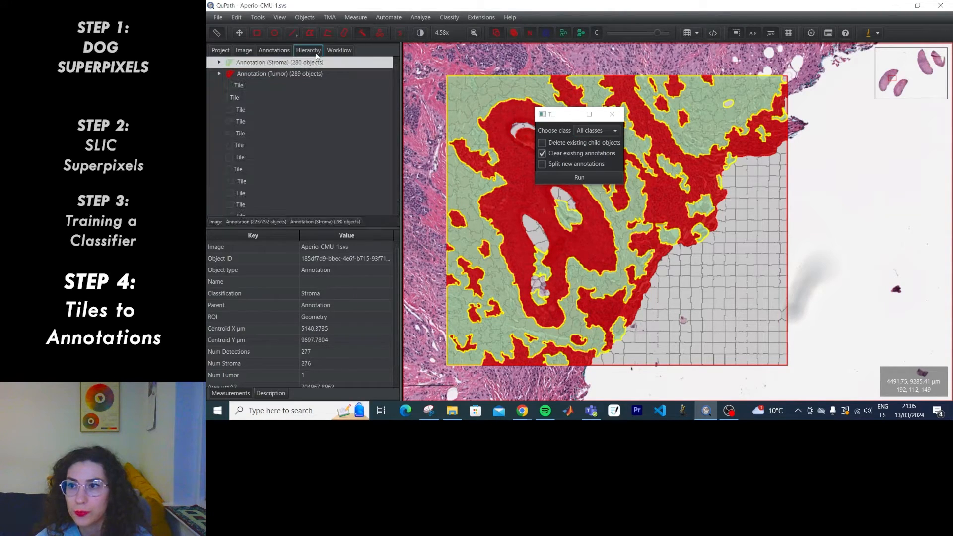
{"action": "left_click", "coordinate": [220, 75]}
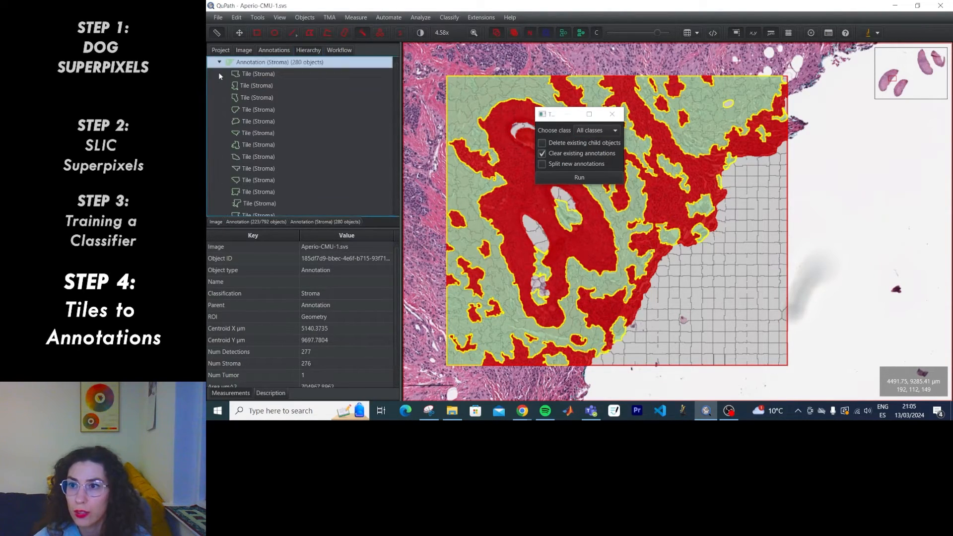
{"action": "left_click", "coordinate": [260, 110]}
{"action": "left_click", "coordinate": [251, 75]}
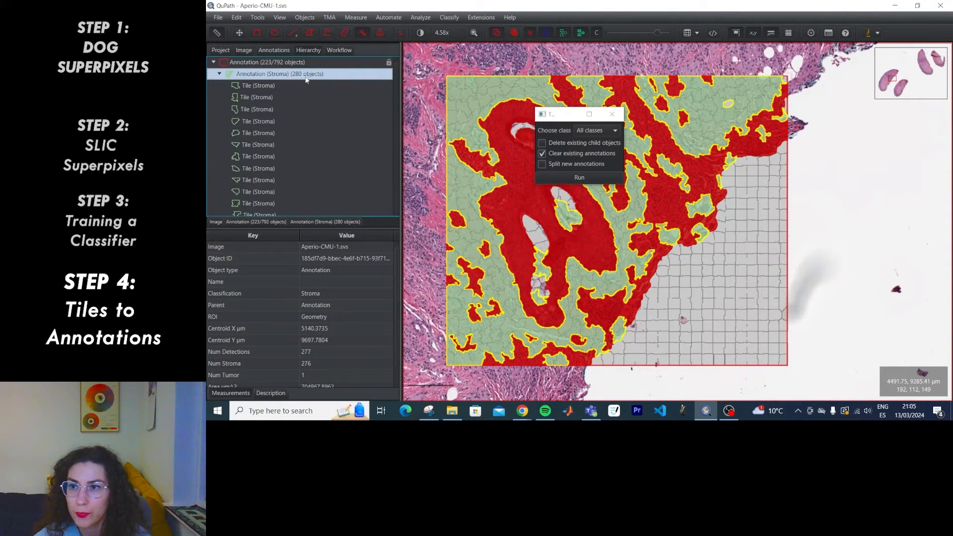
Check the Tumor annotation in the Annotations list and enable Split new annotations.
{"action": "left_click", "coordinate": [275, 50]}
{"action": "left_click", "coordinate": [257, 87]}
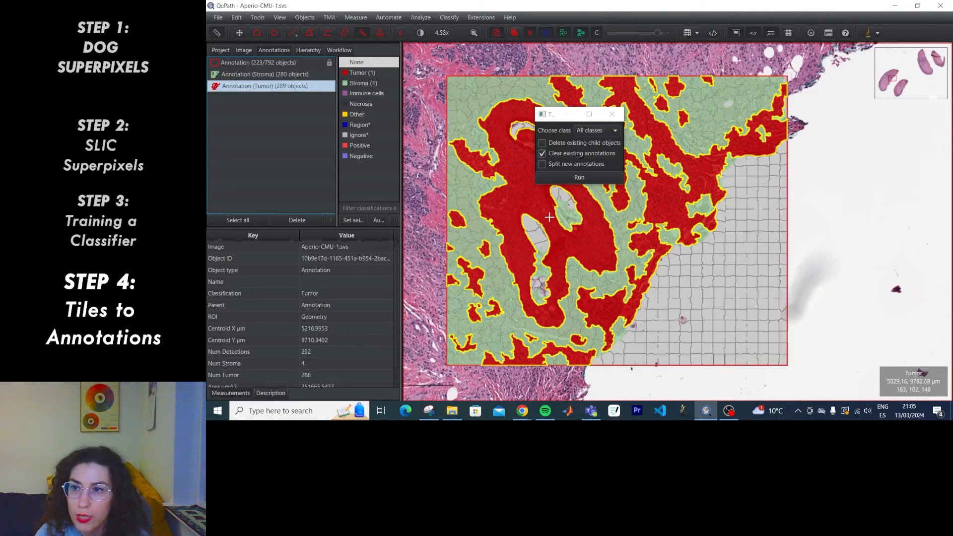
{"action": "left_click", "coordinate": [585, 166]}
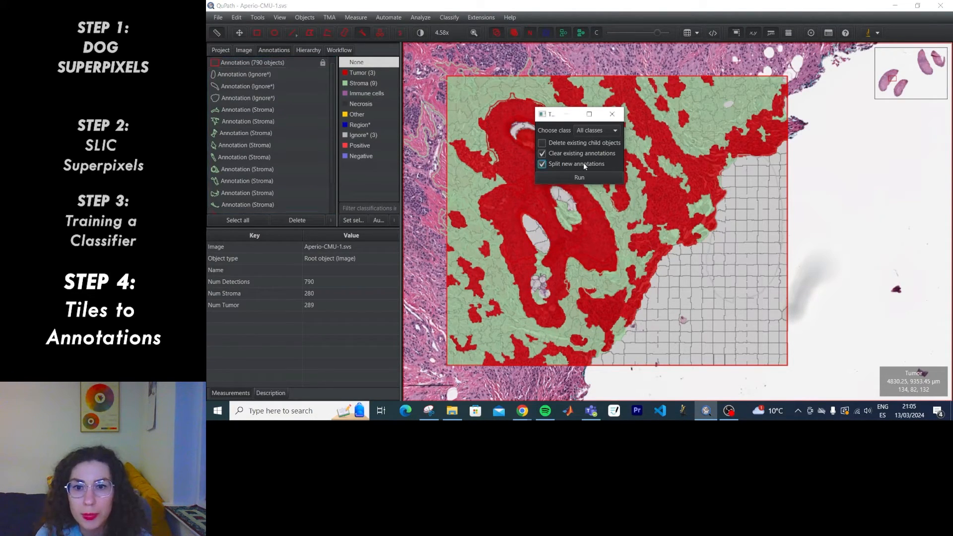
Delete all 15 training annotations from the Annotations list.
{"action": "left_click", "coordinate": [246, 73]}
{"action": "key", "text": "ctrl+a"}
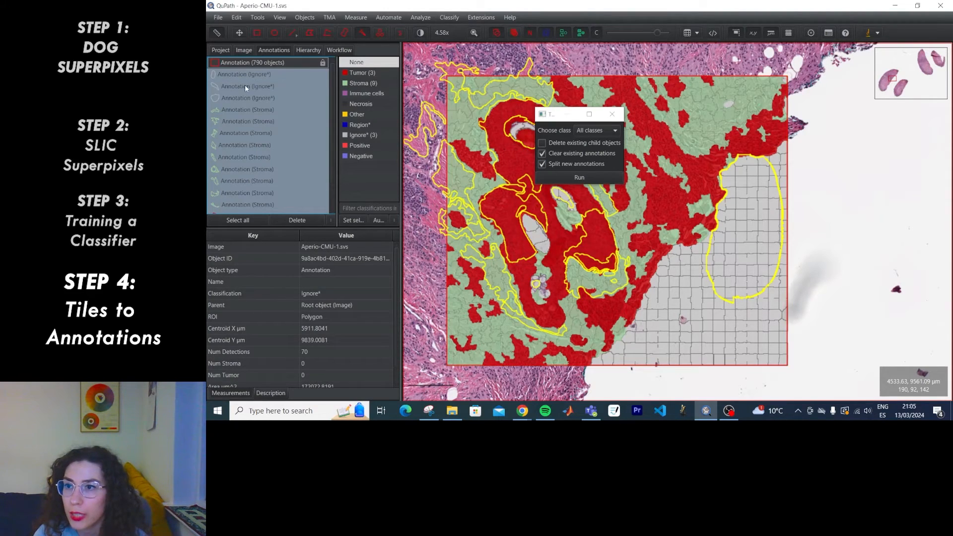
{"action": "key", "text": "Delete"}
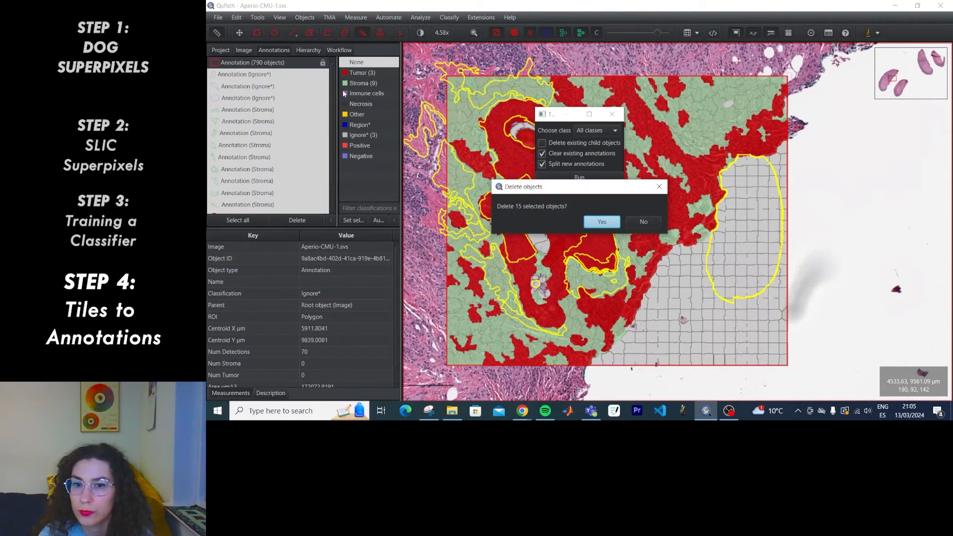
{"action": "left_click", "coordinate": [610, 225]}
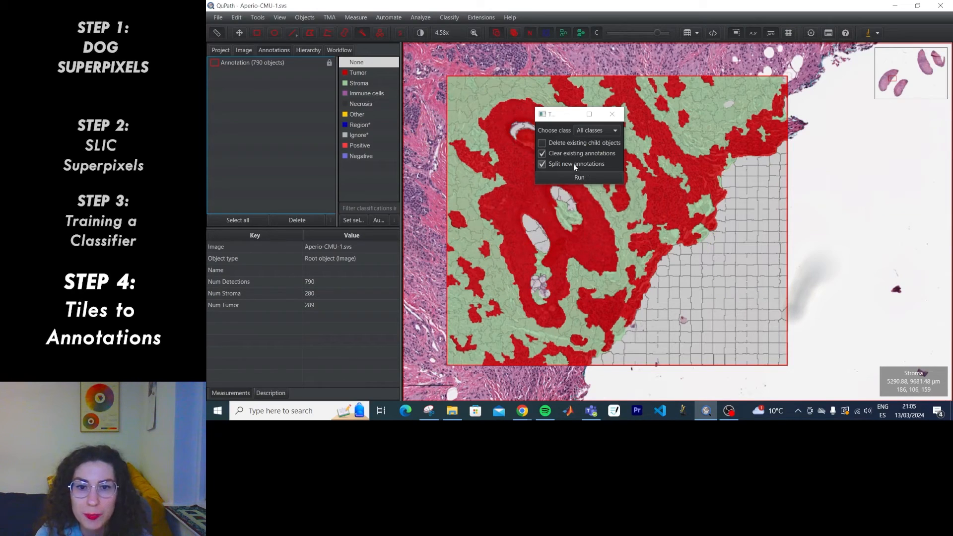
Run the split tile-to-annotation conversion on all annotations, yielding 20 Tumor and 16 Stroma pieces.
{"action": "left_click", "coordinate": [574, 177]}
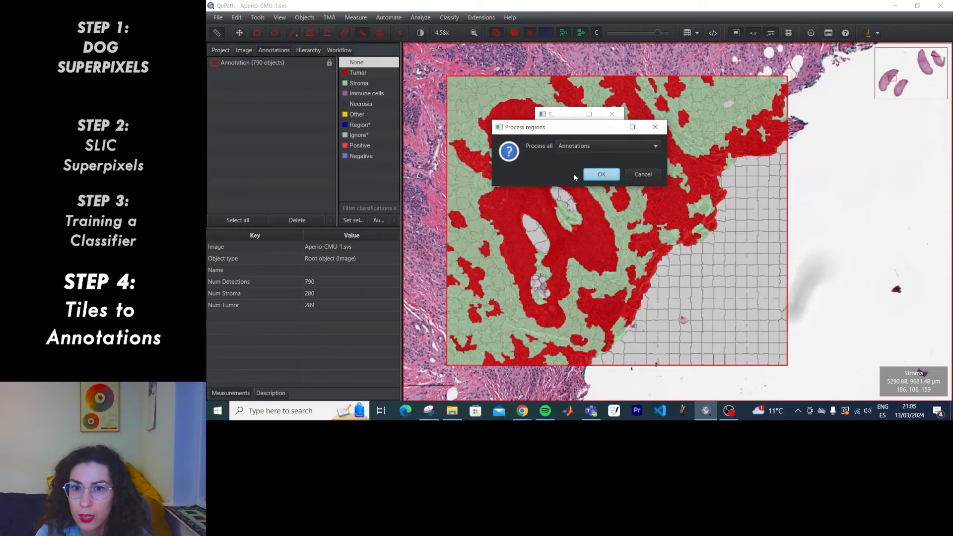
{"action": "left_click", "coordinate": [598, 146]}
{"action": "left_click", "coordinate": [597, 158]}
{"action": "left_click", "coordinate": [601, 177]}
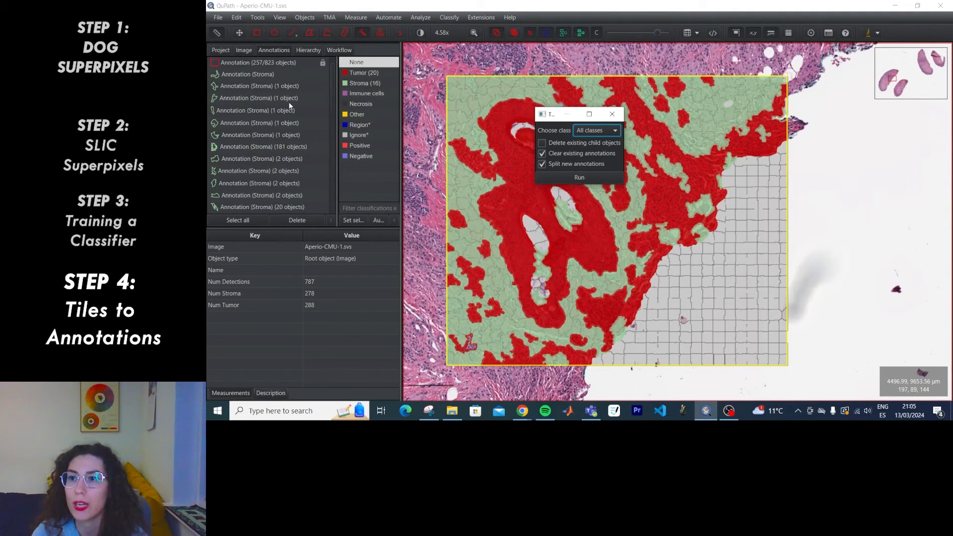
Review the one- and two-tile split Stroma annotations, then close the Tiles to annotations dialog.
{"action": "left_click", "coordinate": [294, 88]}
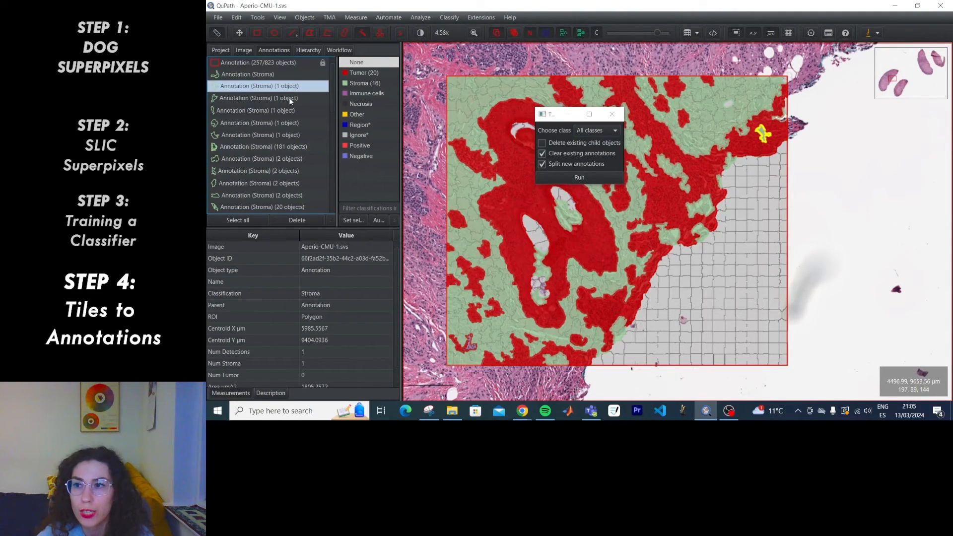
{"action": "left_click", "coordinate": [264, 76]}
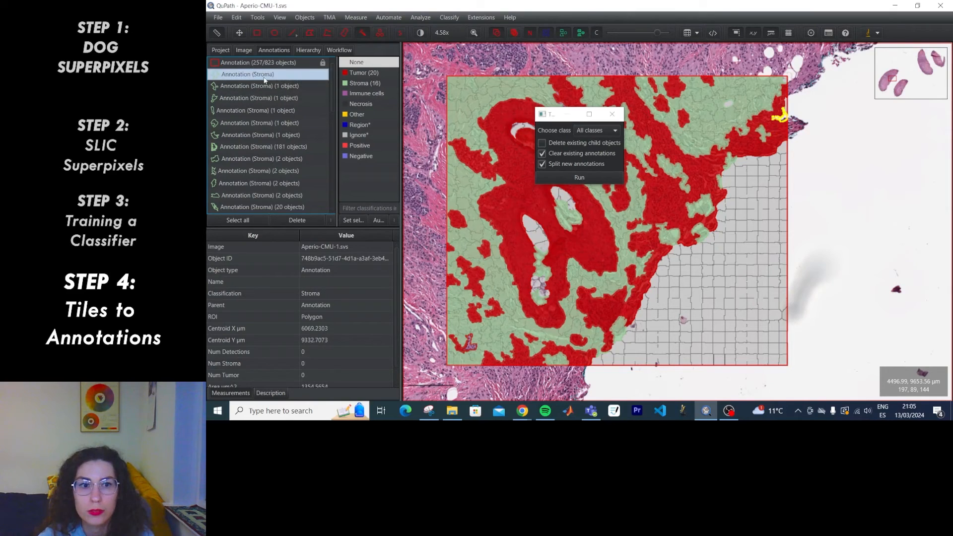
{"action": "left_click", "coordinate": [268, 86]}
{"action": "left_click", "coordinate": [268, 99]}
{"action": "left_click", "coordinate": [268, 111]}
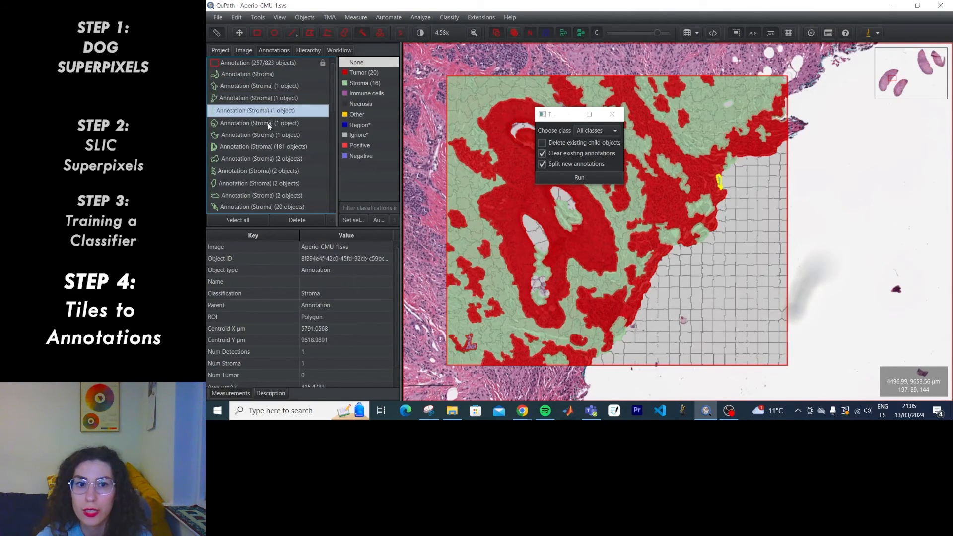
{"action": "left_click", "coordinate": [269, 124]}
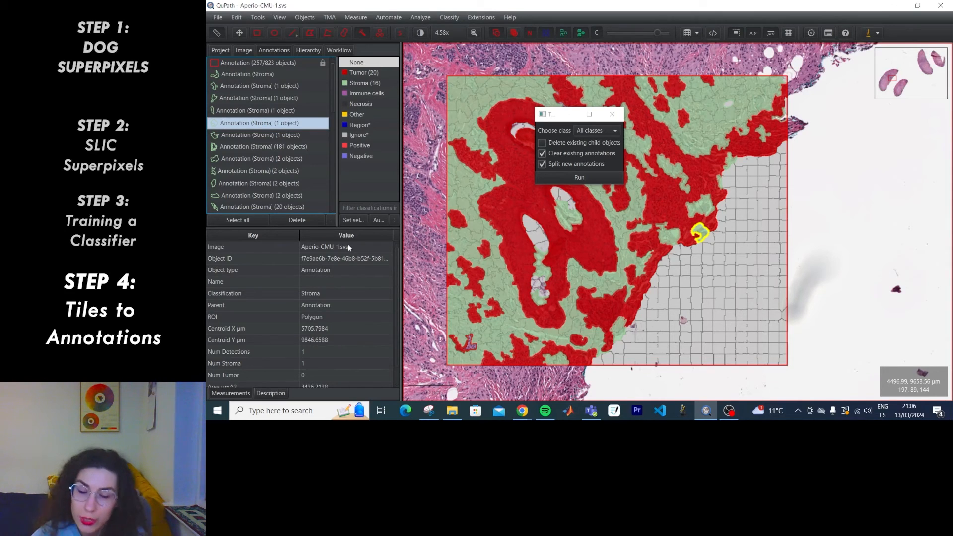
{"action": "left_click", "coordinate": [256, 159]}
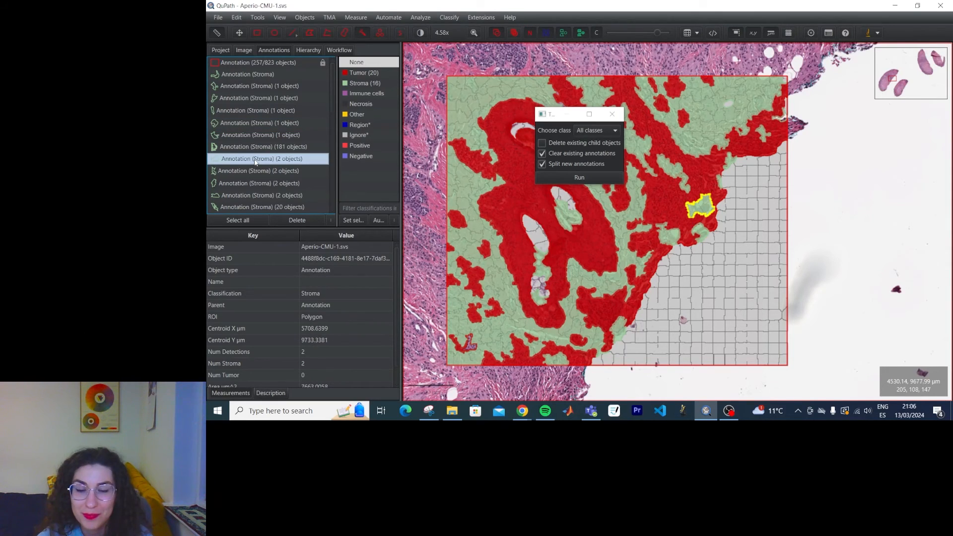
{"action": "left_click", "coordinate": [612, 115]}
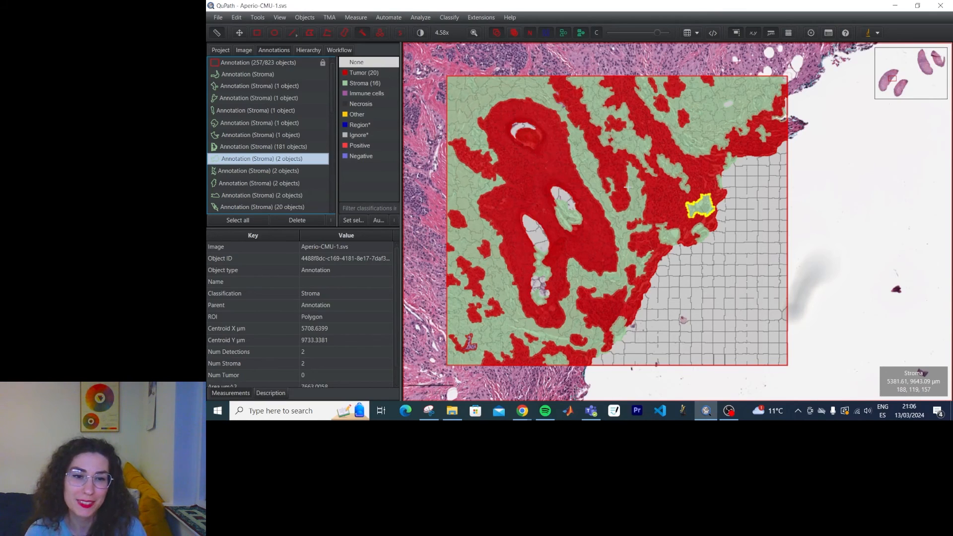